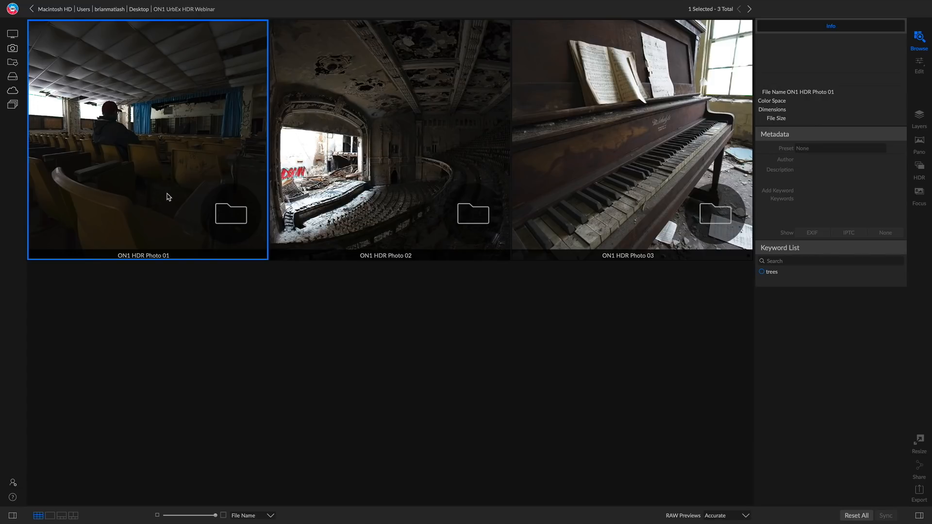
Open the ON1 HDR Photo 01 folder, select all five bracketed exposures and clear the selection.
double_click(169, 196)
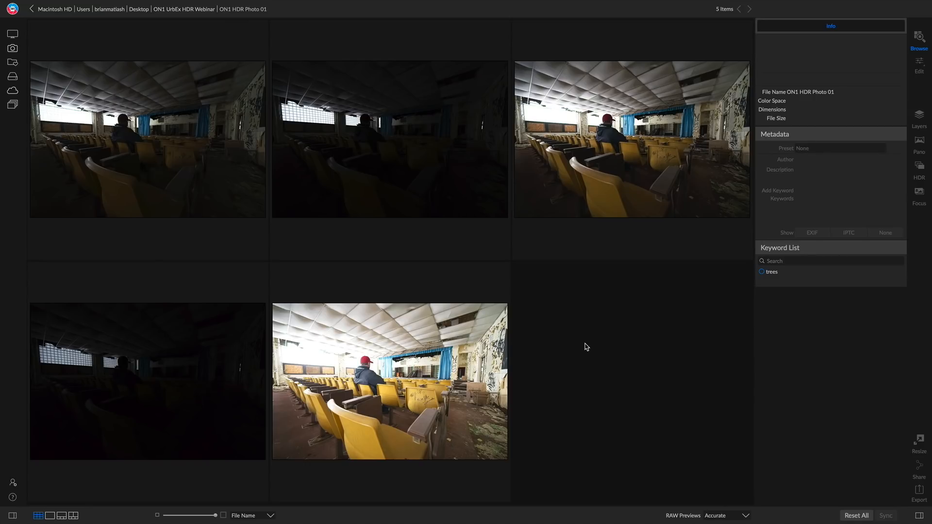
click(209, 189)
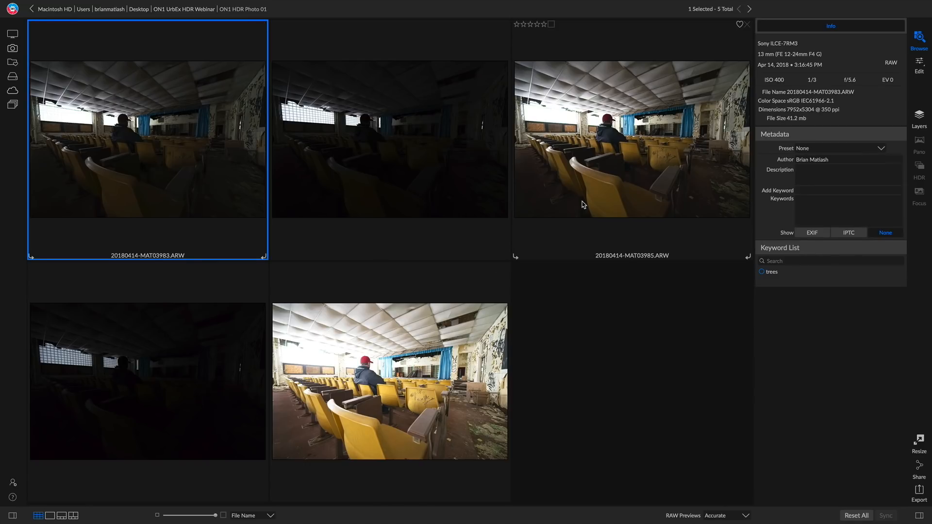
key(super+a)
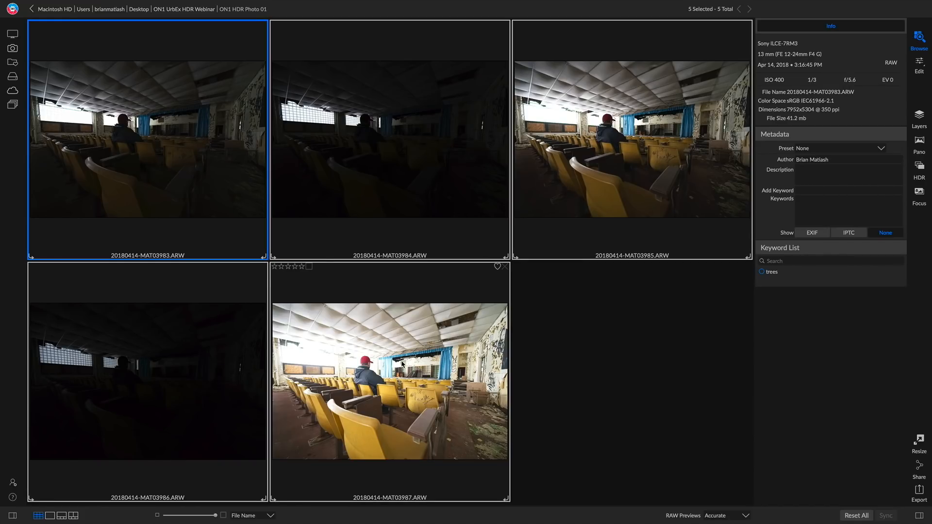
click(552, 445)
View the first exposure full size with its shooting info and step through all five frames to compare shutter speed and EV.
double_click(199, 183)
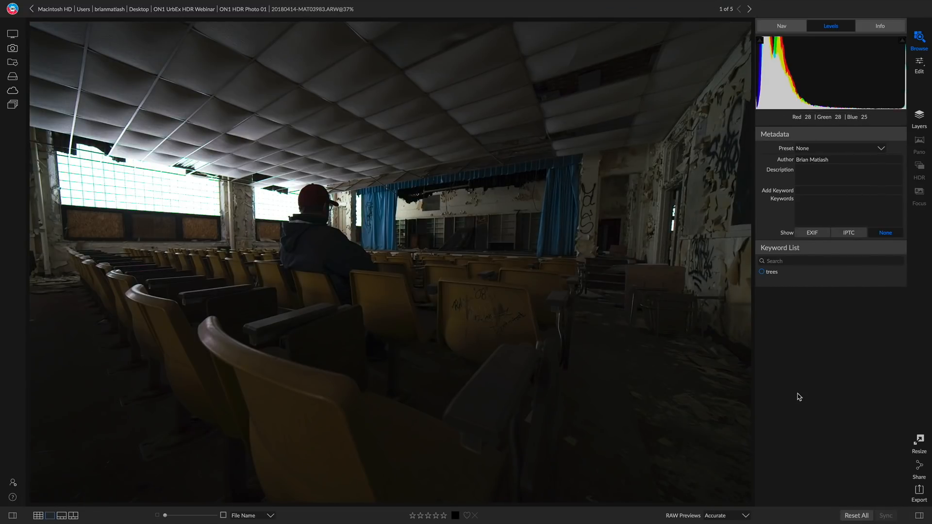
click(874, 28)
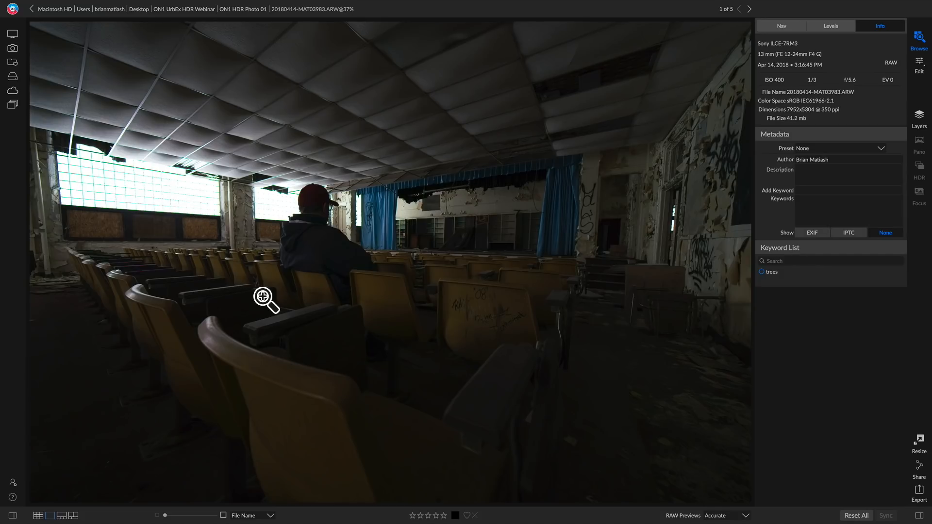
key(Right)
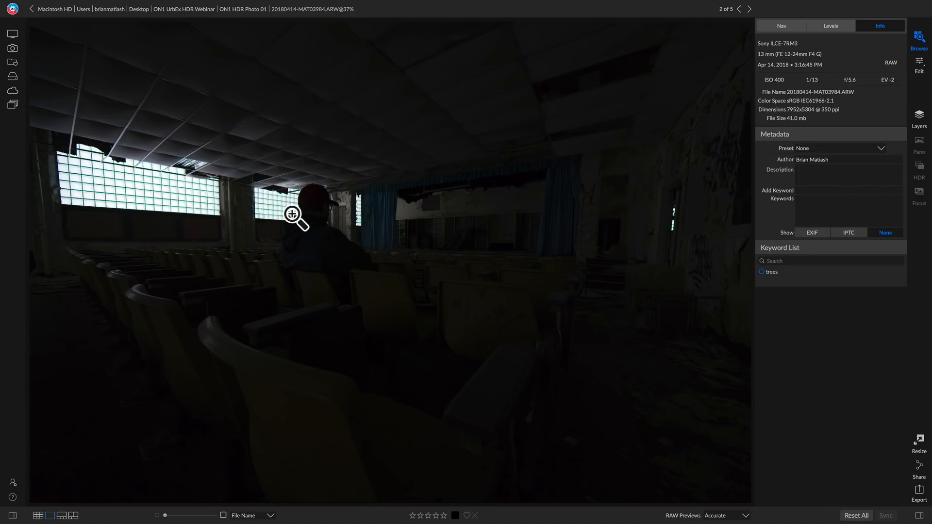
key(Right)
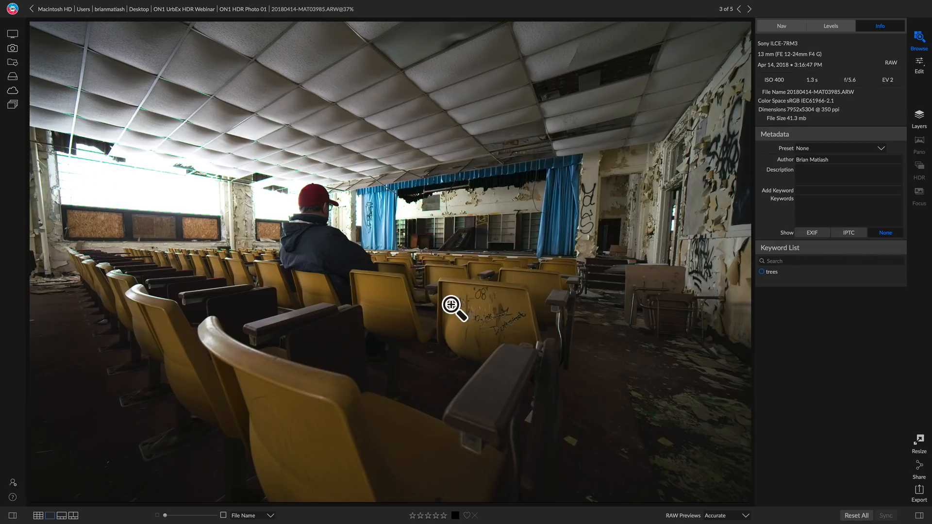
key(Left)
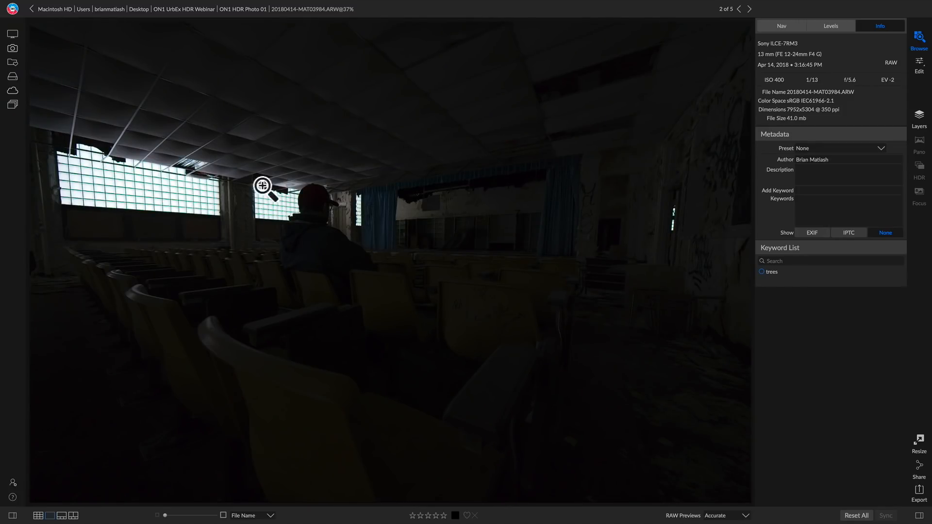
key(Right)
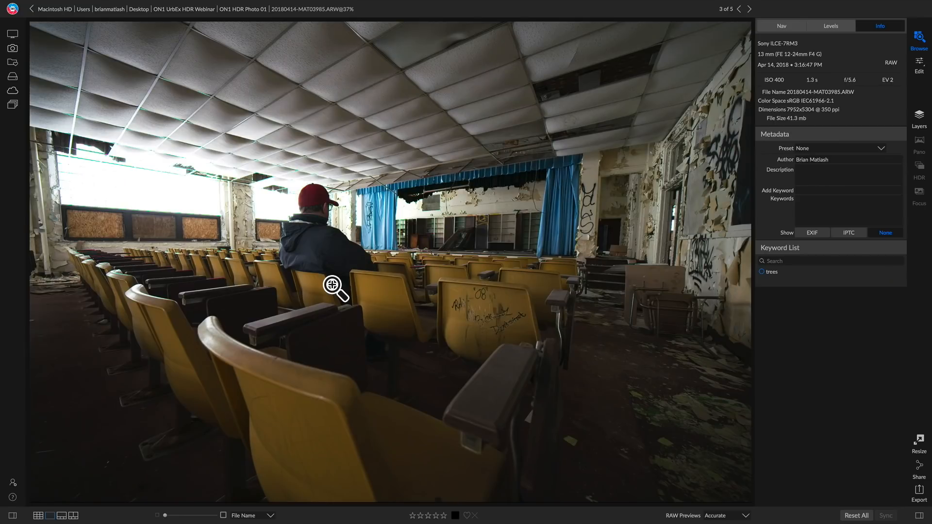
key(Right)
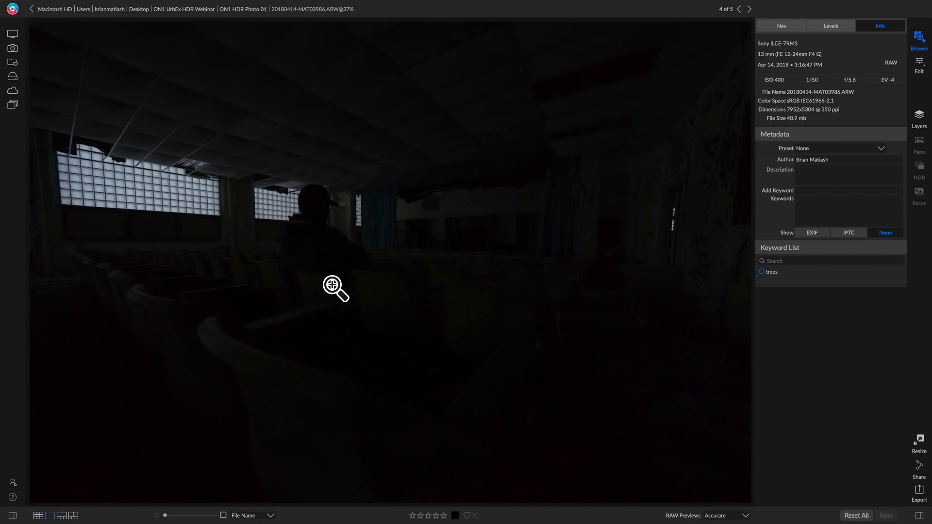
key(Right)
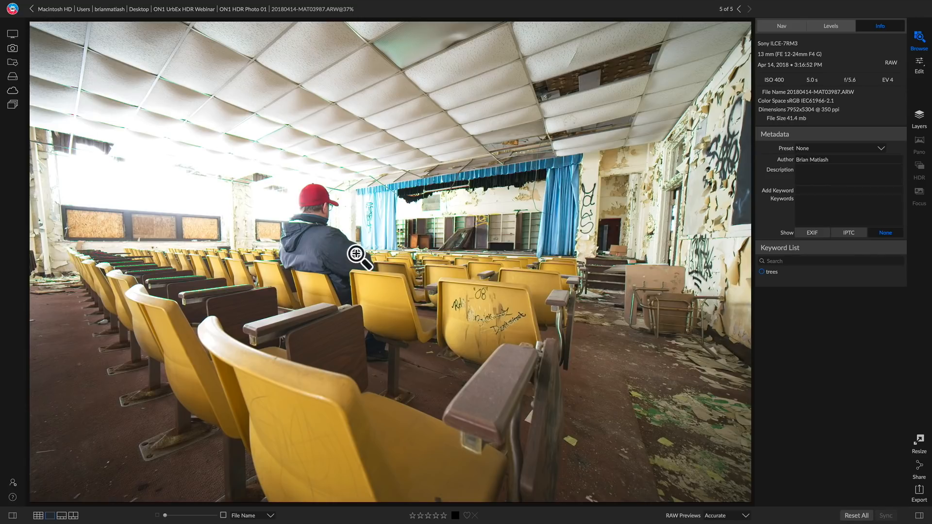
Select all five exposures and load them into Create HDR in an enlarged window, keeping Deghosting at Off.
key(g)
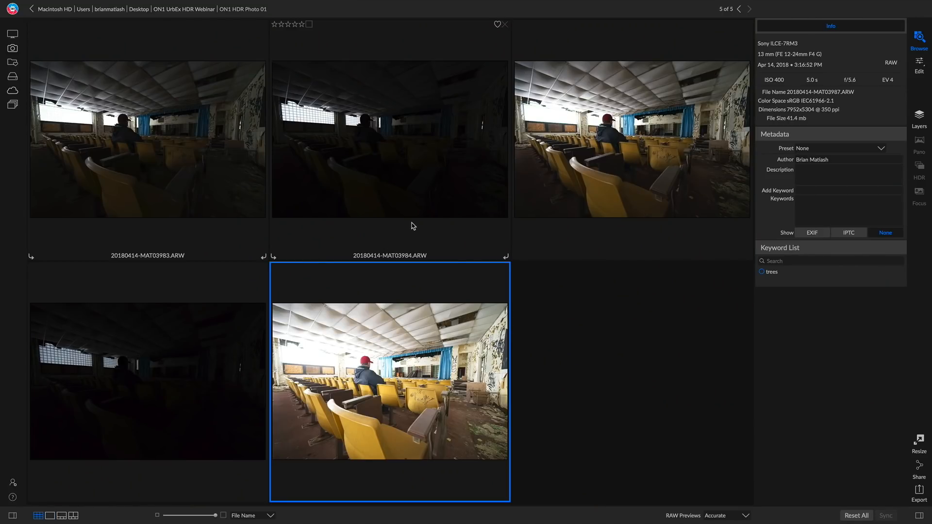
key(super+a)
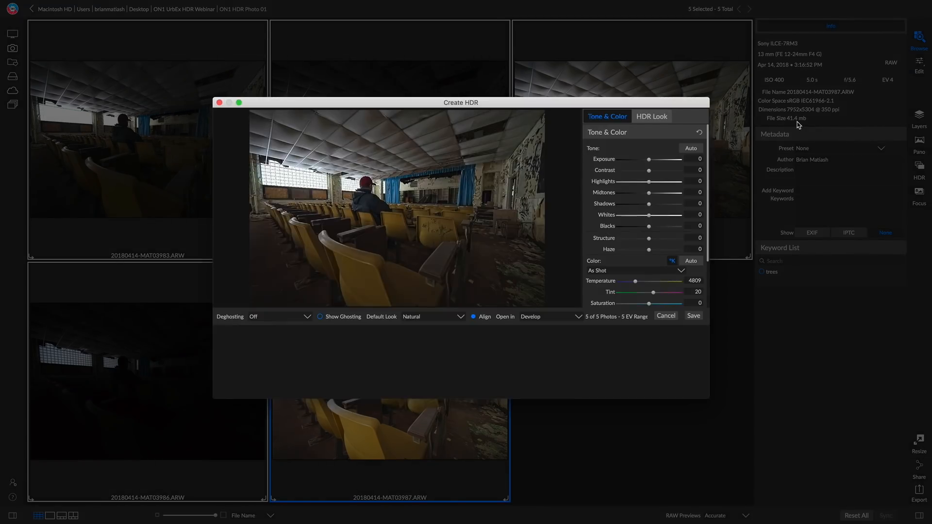
click(238, 102)
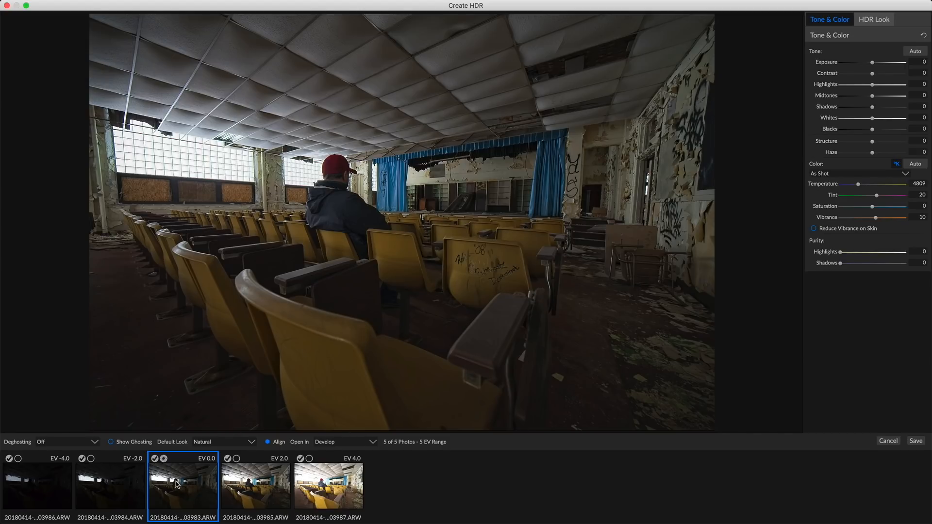
click(95, 443)
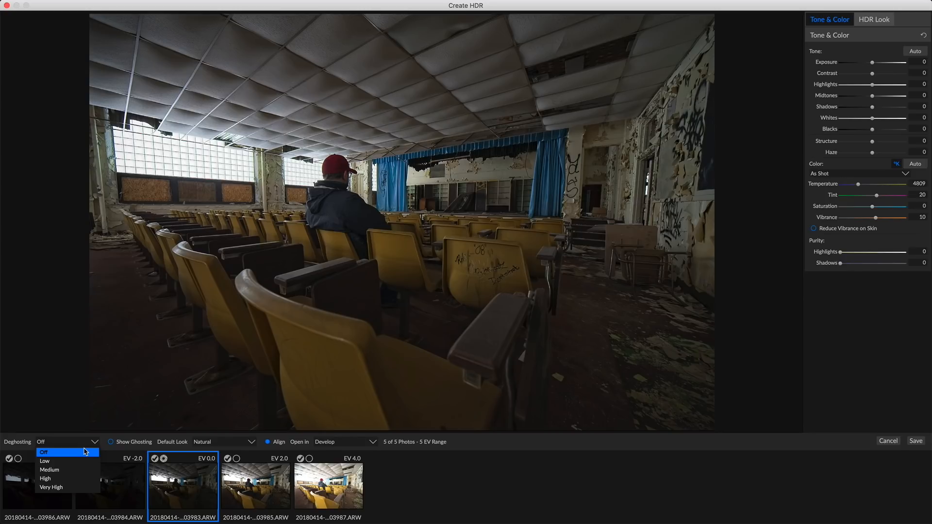
click(46, 453)
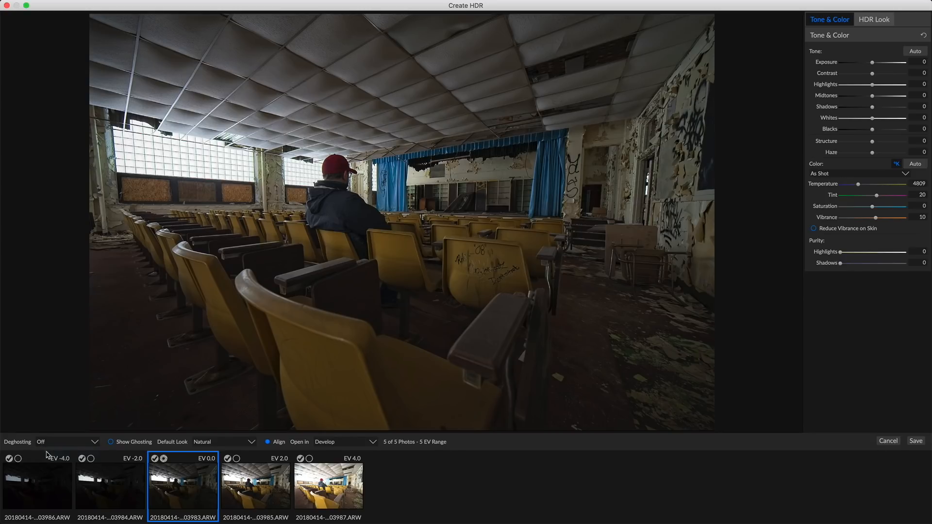
Try the Natural Auto, Surreal and Surreal Auto default looks on the merge and return to Natural.
click(221, 443)
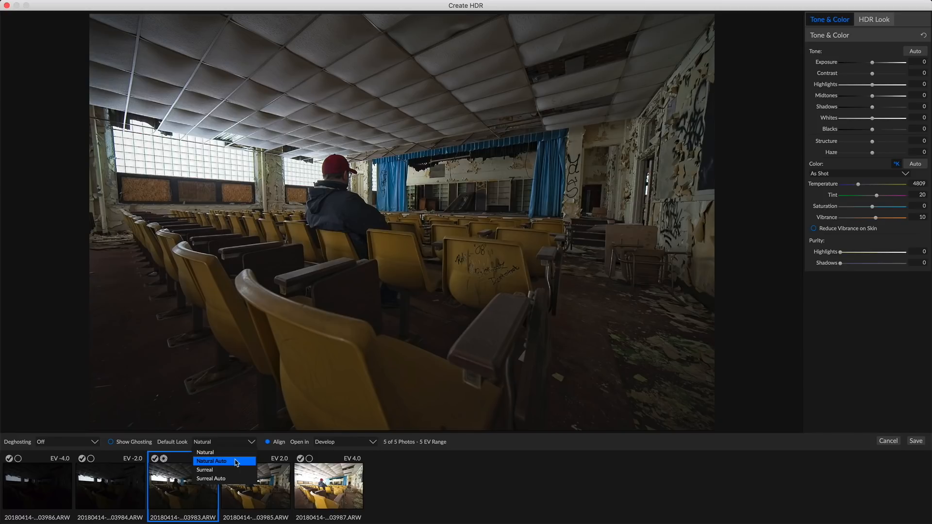
click(231, 462)
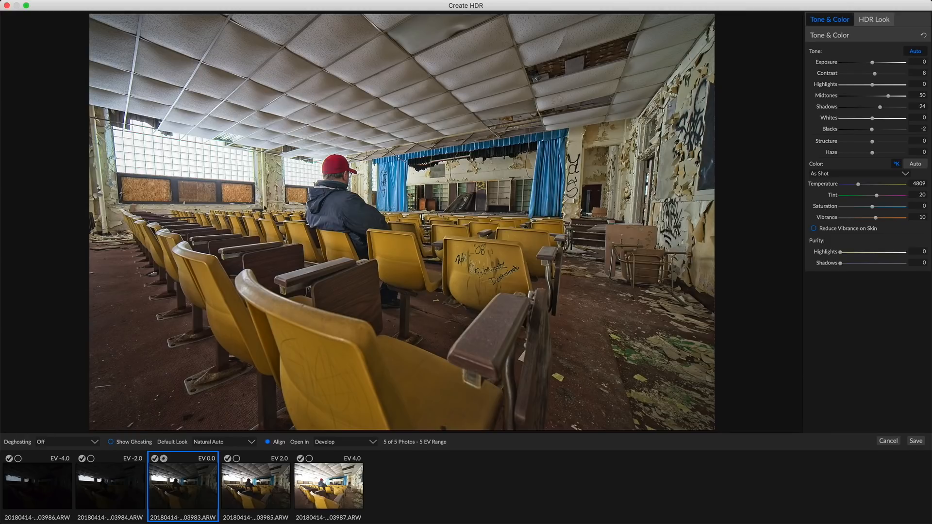
click(235, 443)
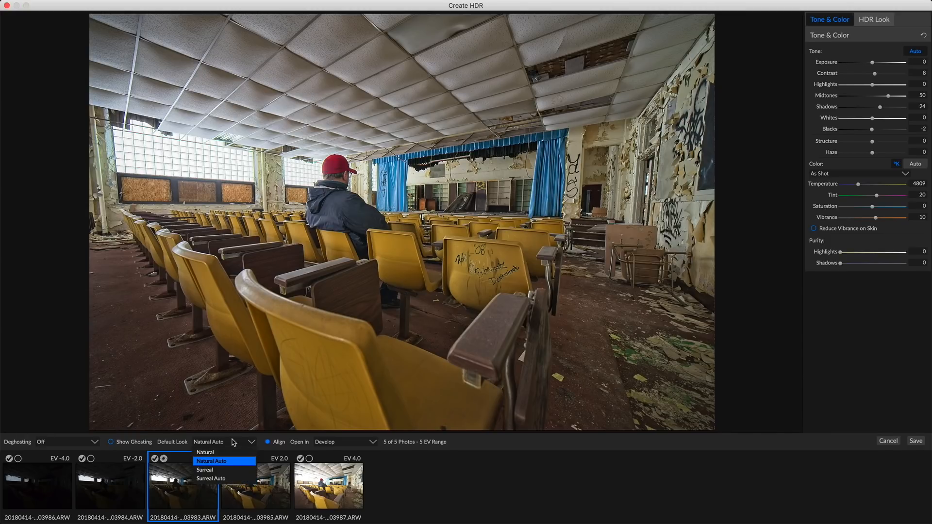
click(227, 472)
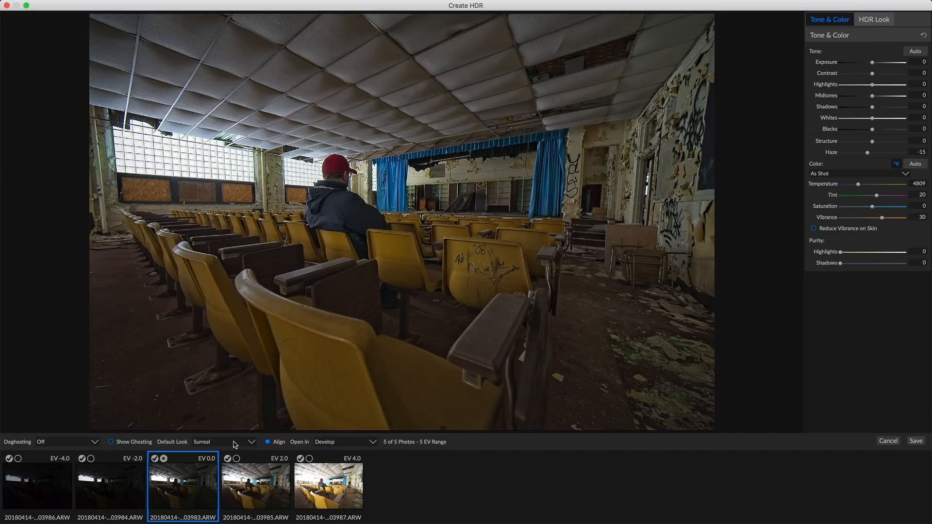
click(234, 443)
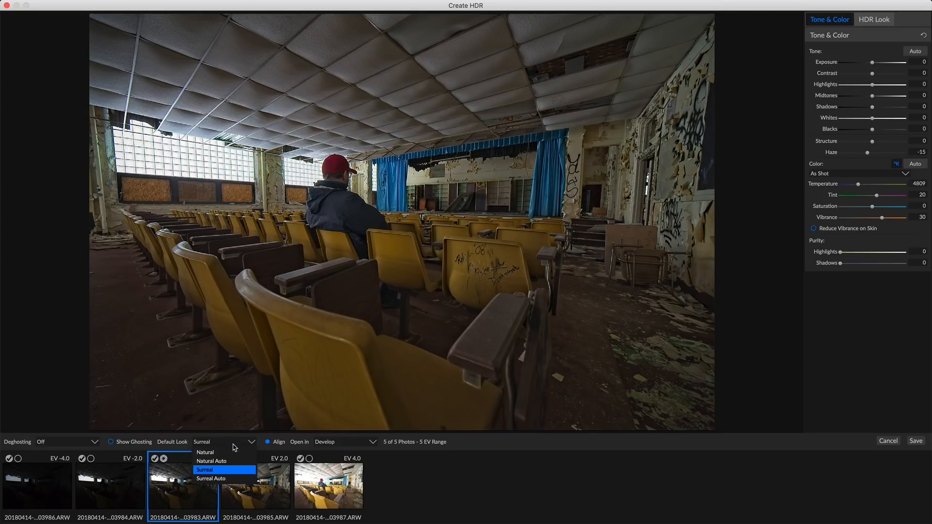
click(226, 478)
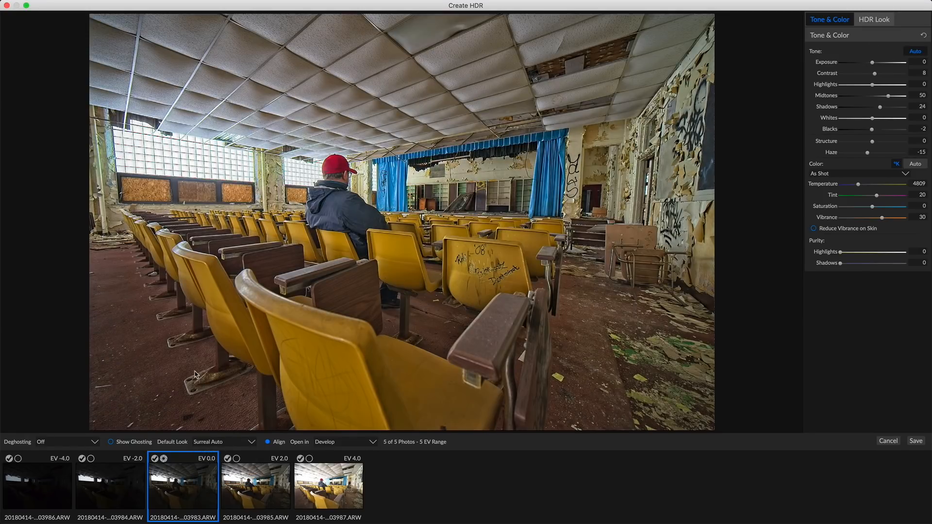
click(215, 443)
click(215, 452)
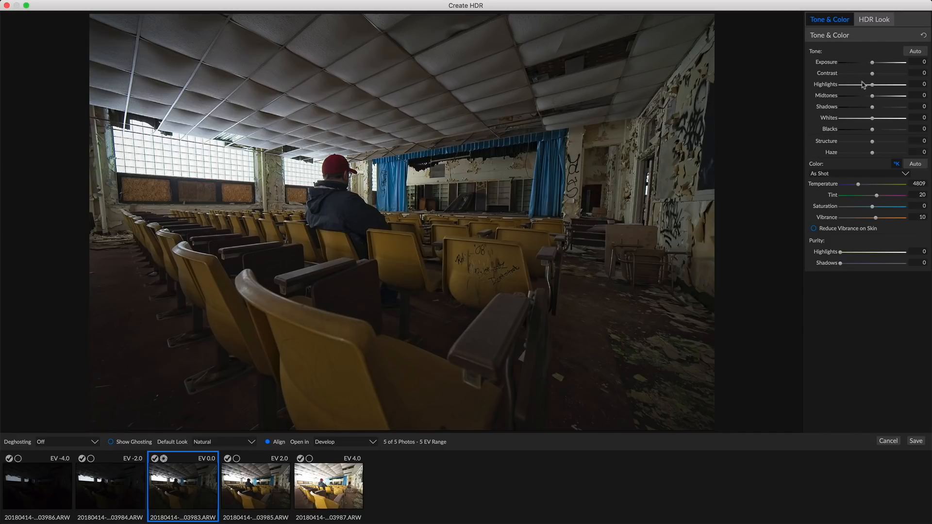
Adjust the HDR merge's tone to Exposure 1.3, Highlights -41, Whites -32, Shadows 17 and Contrast 16.
drag(873, 62, 880, 63)
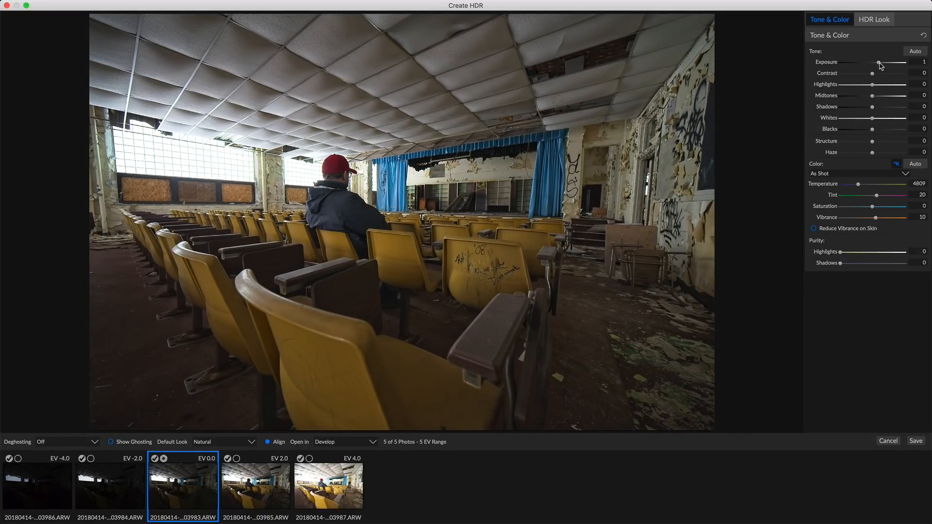
drag(881, 63, 881, 63)
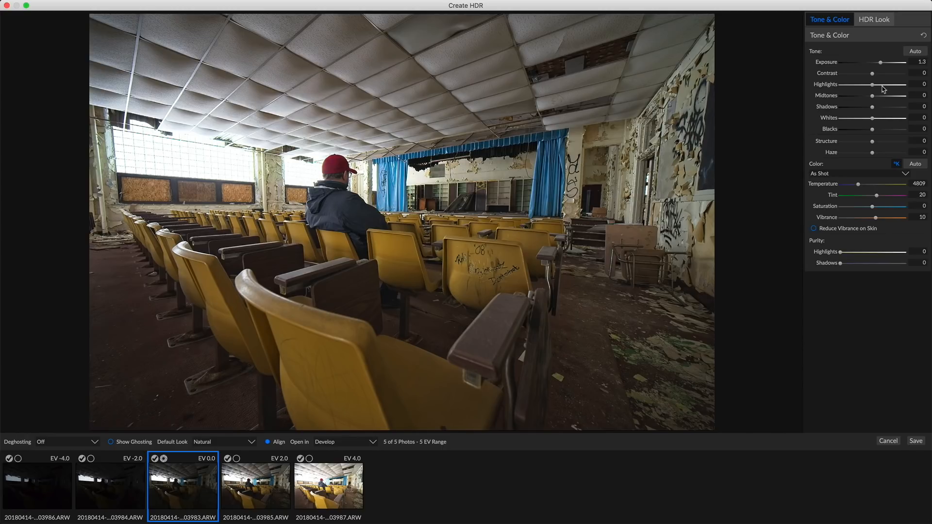
drag(872, 86, 854, 85)
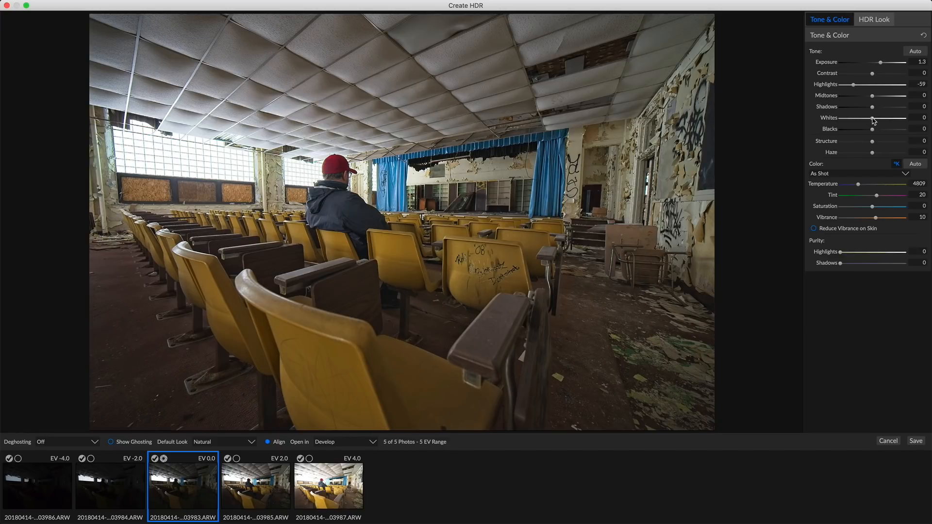
drag(873, 120, 859, 119)
drag(861, 119, 845, 119)
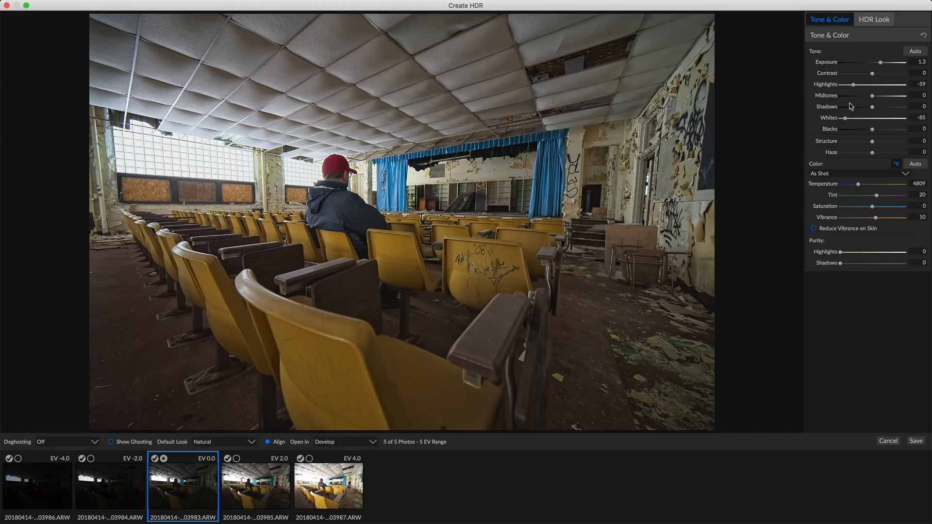
drag(853, 86, 841, 85)
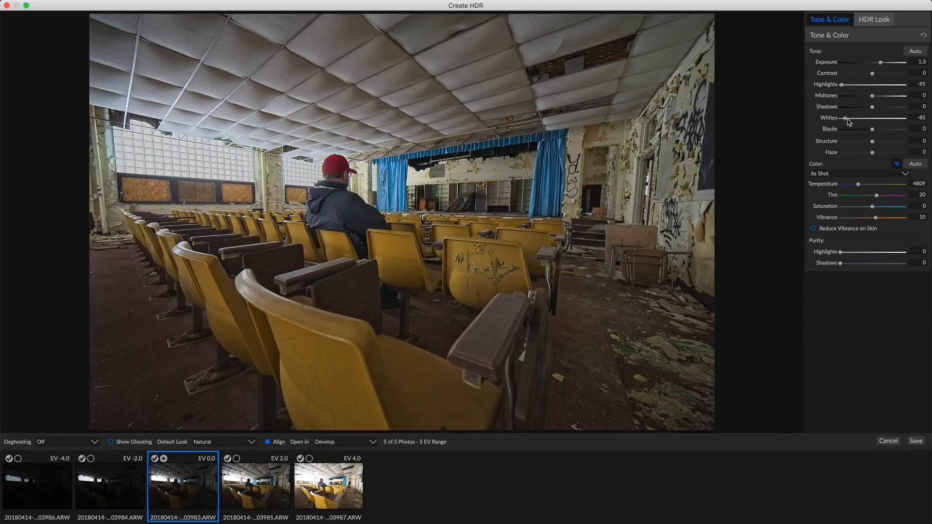
drag(845, 121, 863, 122)
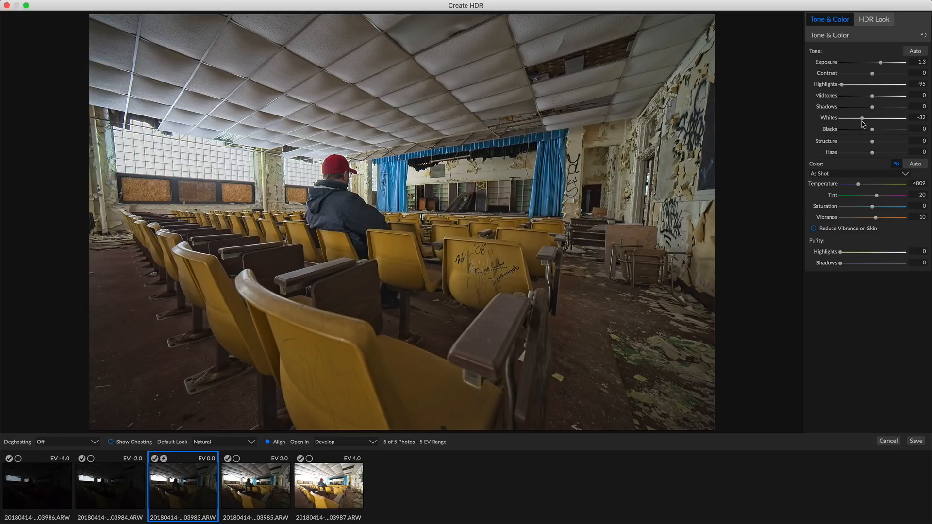
drag(843, 86, 860, 91)
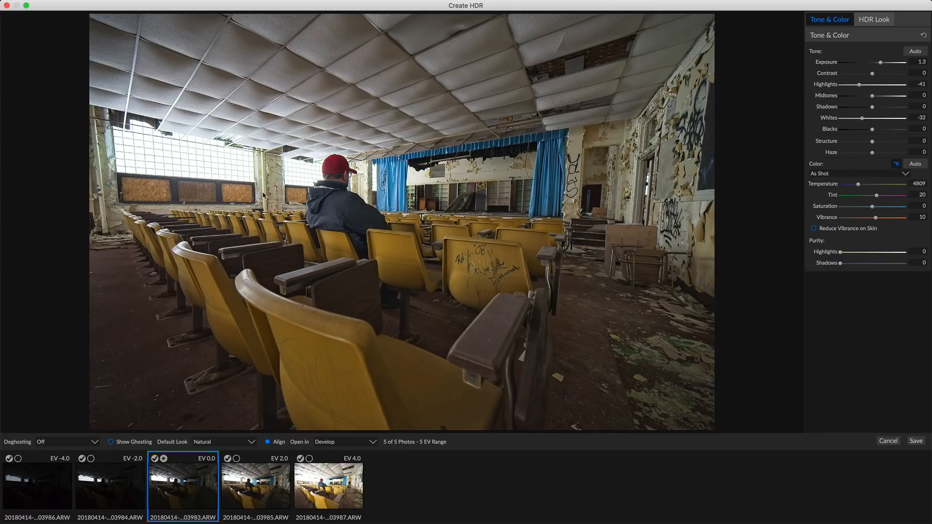
drag(873, 107, 879, 110)
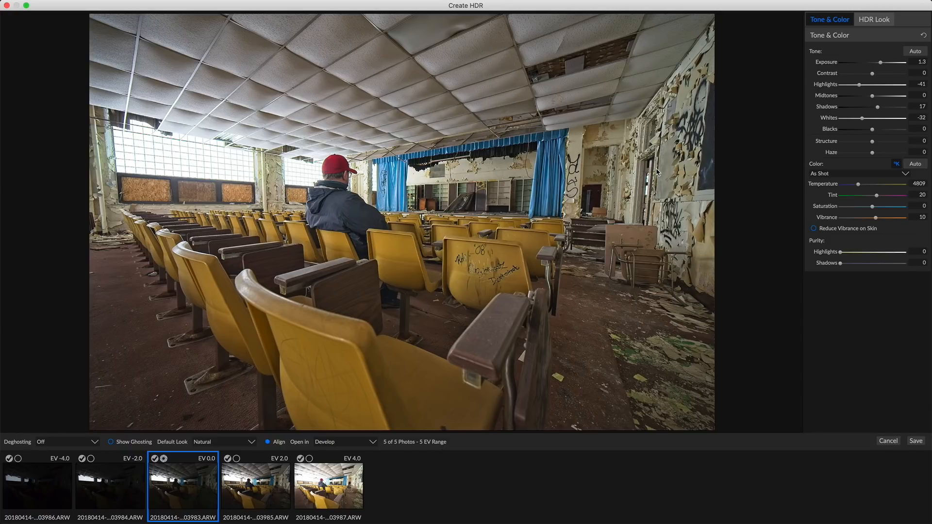
drag(872, 73, 878, 74)
Check the HDR Look settings and save the merged HDR photo so that it opens in Develop.
click(873, 20)
click(835, 24)
click(917, 442)
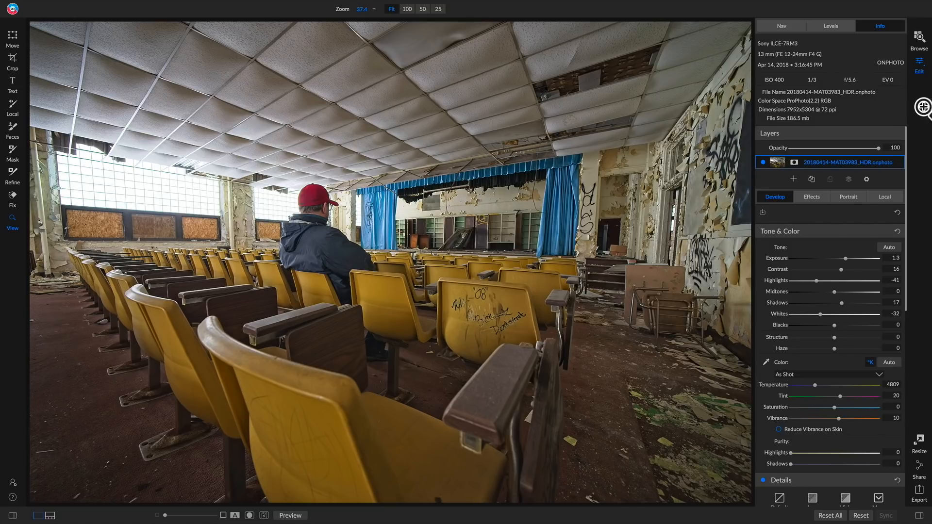
Look over the Effects and Portrait adjustments and the HDR photo's Develop settings through Lens Correction and Transform.
click(818, 199)
click(849, 197)
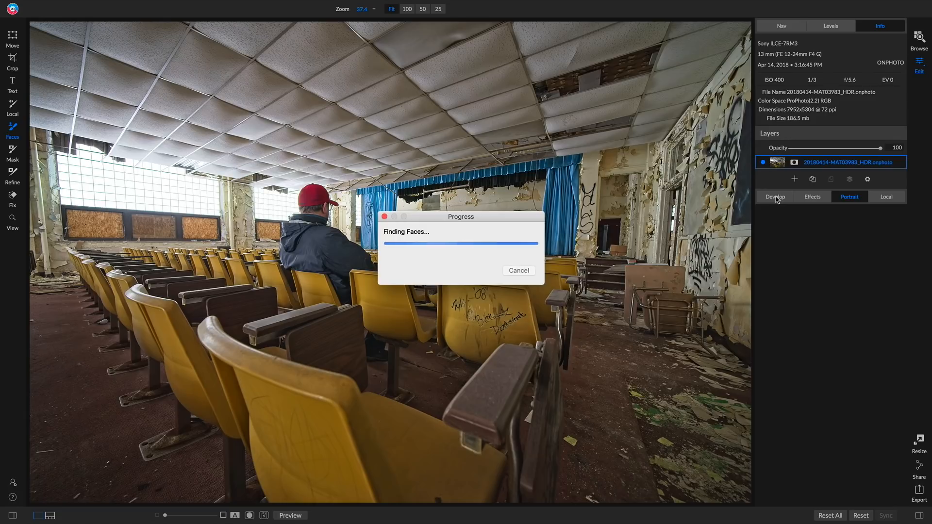
click(765, 199)
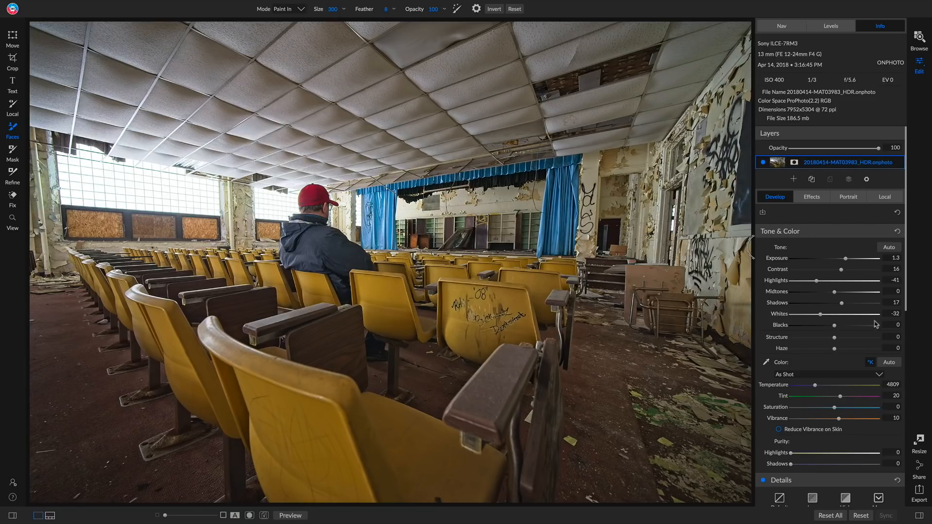
scroll(791, 298, down, 4)
scroll(790, 299, down, 4)
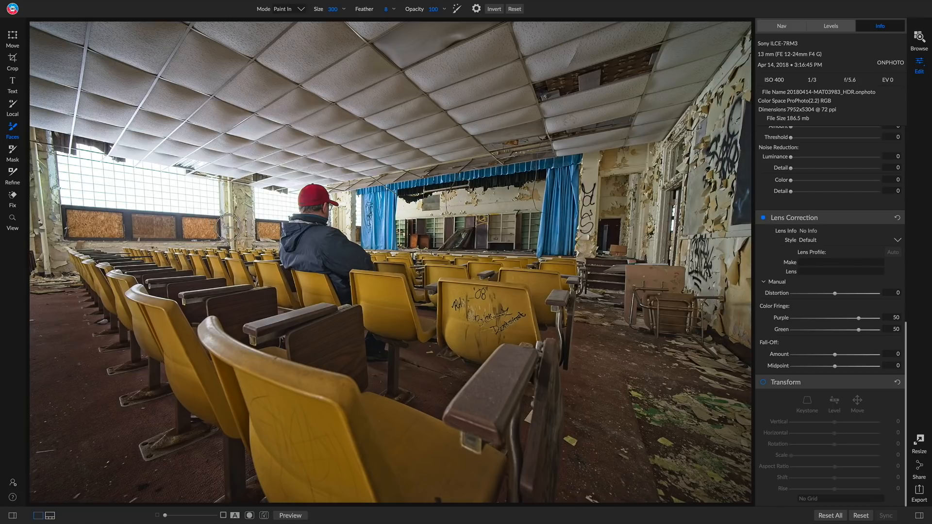
Turn on the Transform adjustment and set Vertical to 12 and Scale to 2.
click(764, 382)
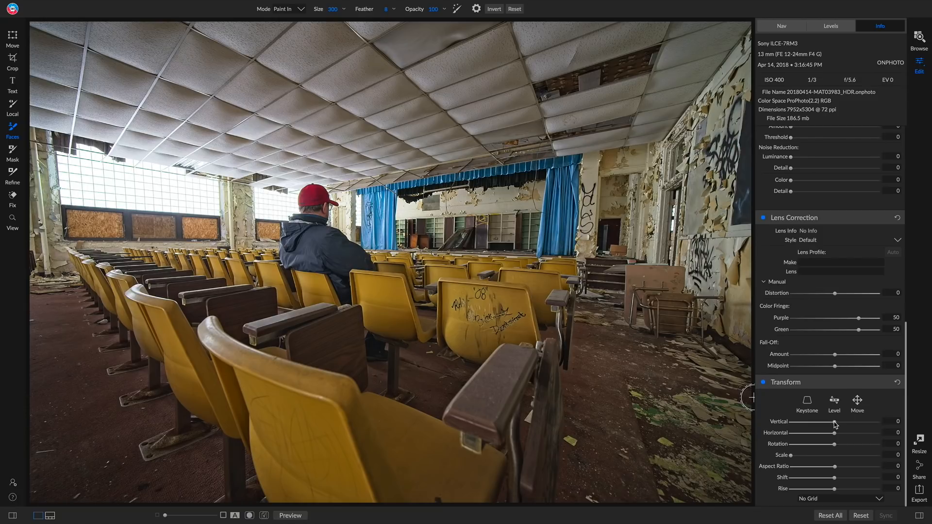
mouse_move(835, 423)
mouse_down()
mouse_move(823, 424)
mouse_move(840, 426)
mouse_up()
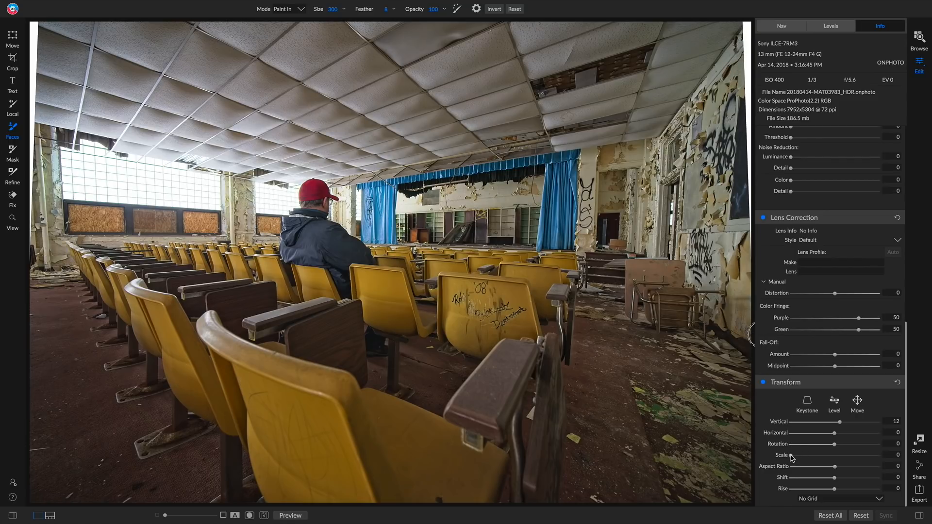
drag(791, 457, 793, 458)
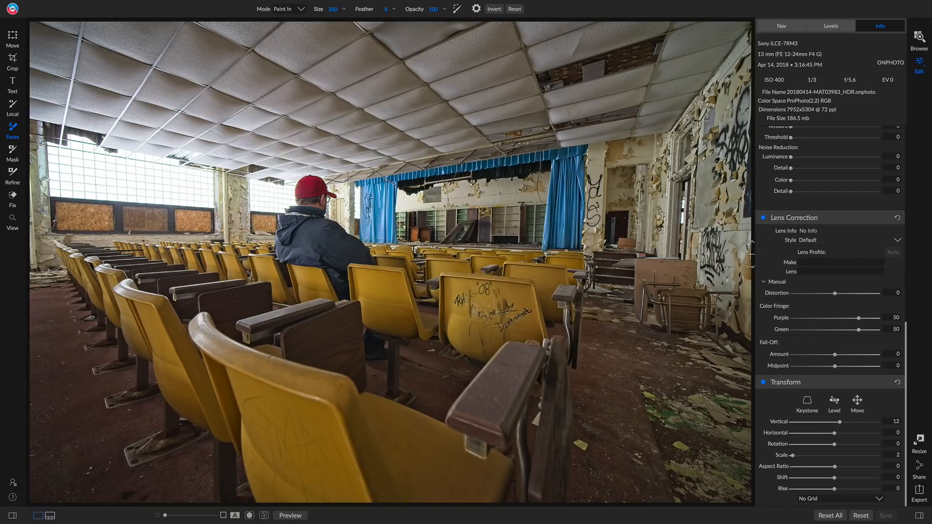
Set the photo's white balance by sampling a neutral spot on the ceiling with the color eyedropper.
scroll(816, 292, up, 10)
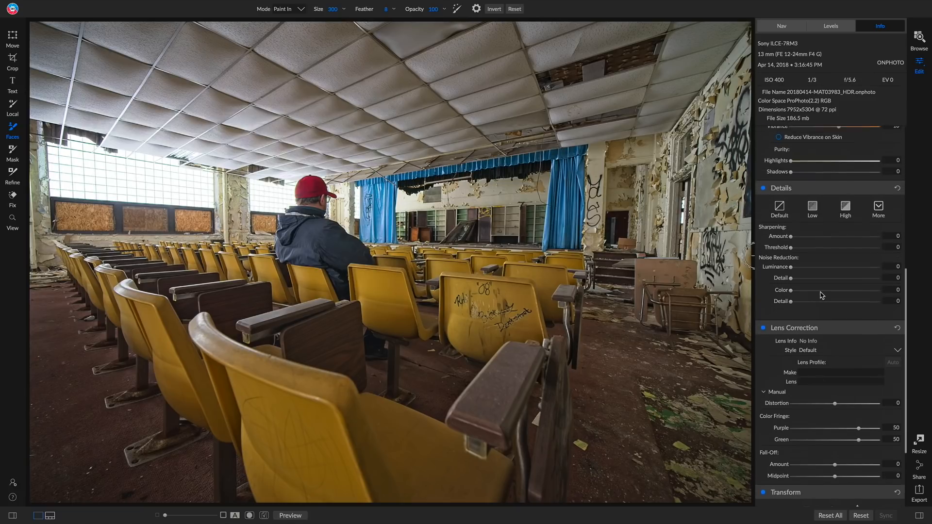
scroll(822, 295, up, 3)
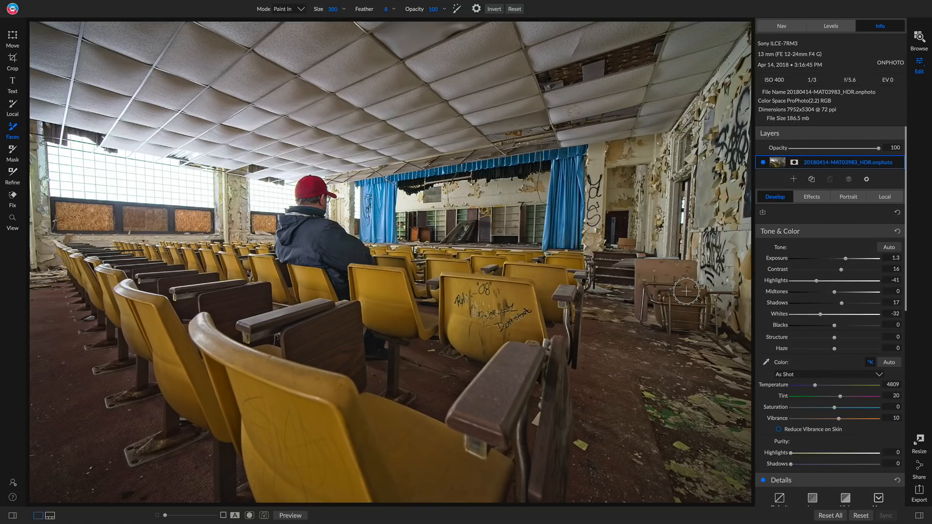
click(766, 363)
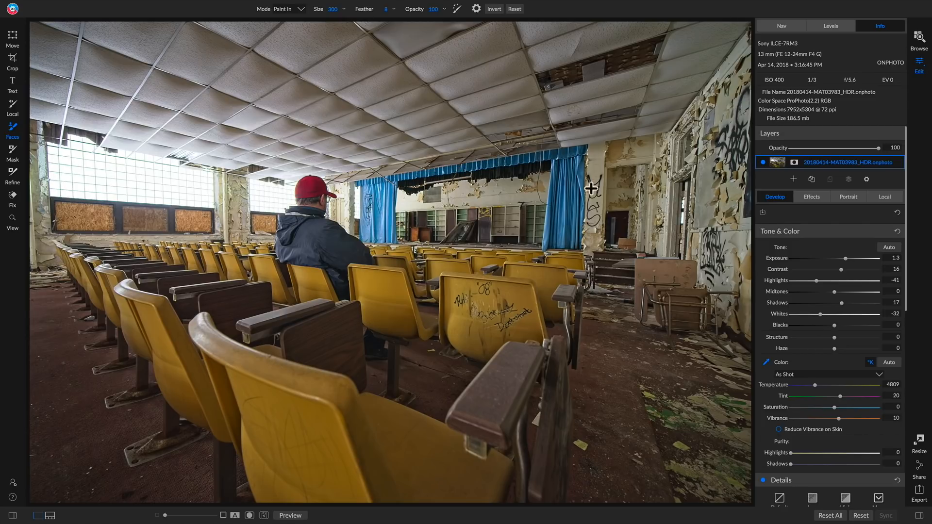
click(598, 73)
Add a Dynamic Contrast effects filter and set Small to 4, Medium to 11 and Large to 5.
click(810, 198)
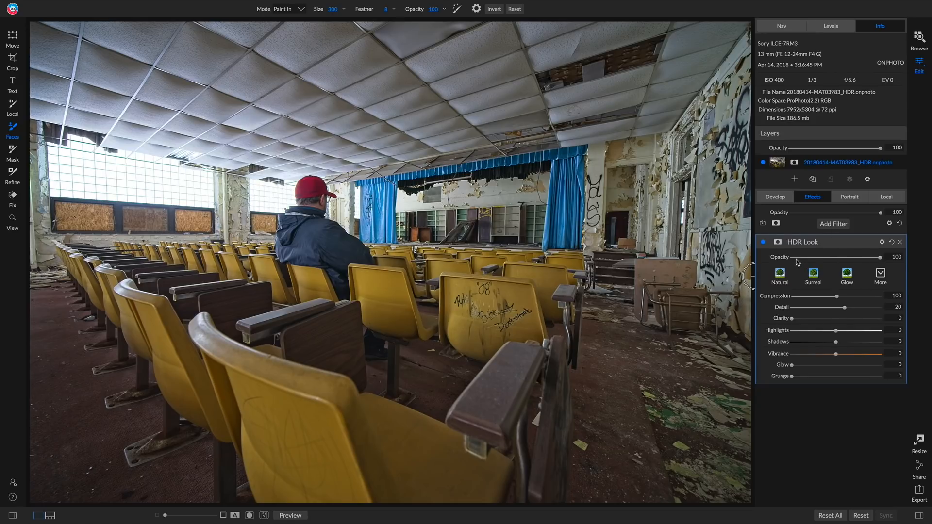
click(833, 226)
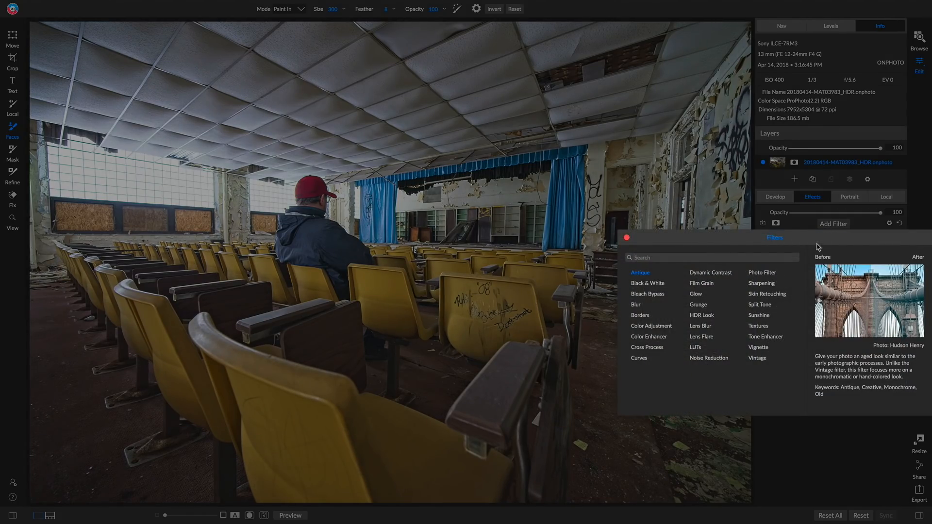
click(711, 273)
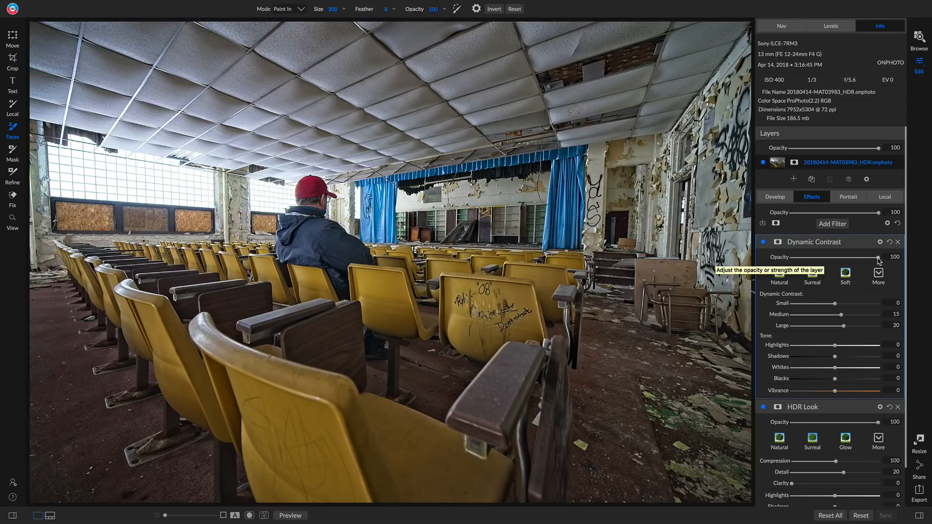
mouse_move(878, 257)
mouse_down()
mouse_move(768, 262)
mouse_move(893, 266)
mouse_up()
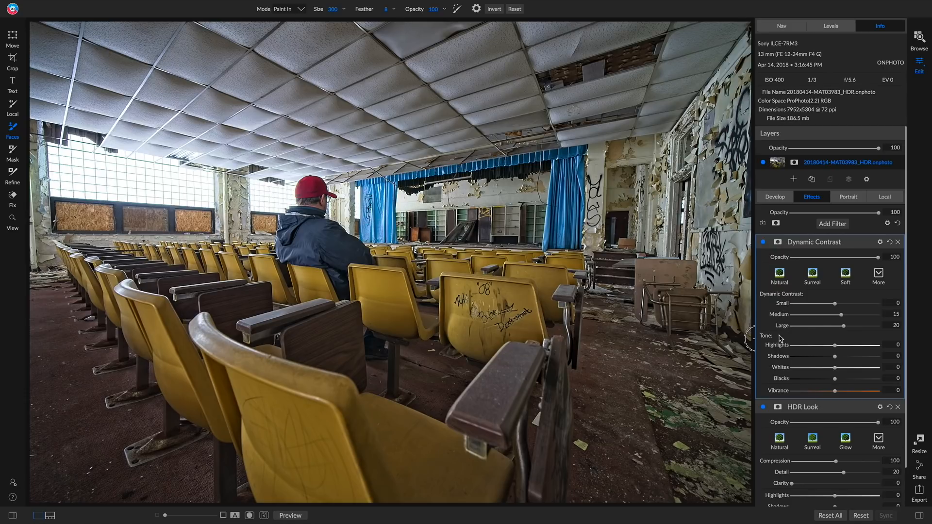
mouse_move(835, 303)
mouse_down()
mouse_move(821, 308)
mouse_move(846, 306)
mouse_move(762, 305)
mouse_move(836, 305)
mouse_up()
mouse_move(841, 316)
mouse_down()
mouse_move(817, 321)
mouse_move(840, 321)
mouse_up()
mouse_move(842, 325)
mouse_down()
mouse_move(800, 330)
mouse_move(847, 335)
mouse_move(838, 333)
mouse_up()
Compare the photo with and without Dynamic Contrast and set the filter's opacity to 70.
click(763, 242)
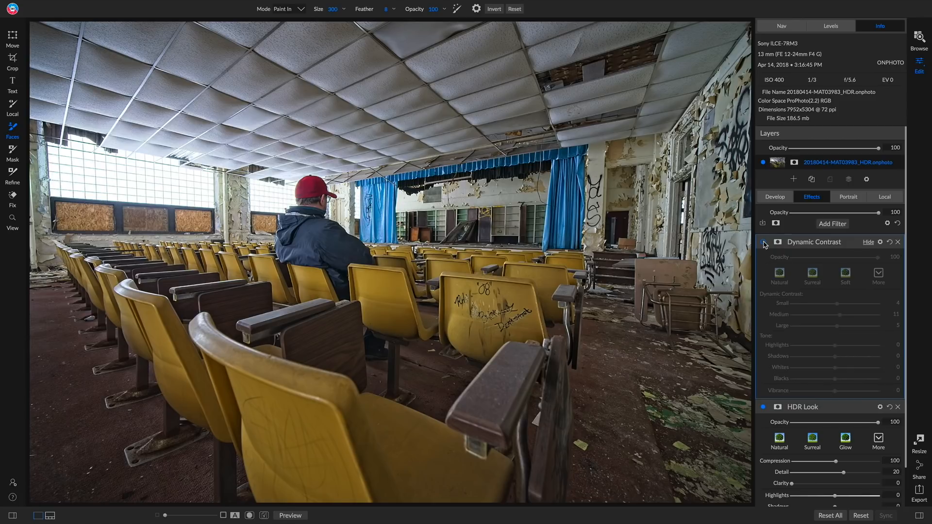
click(763, 242)
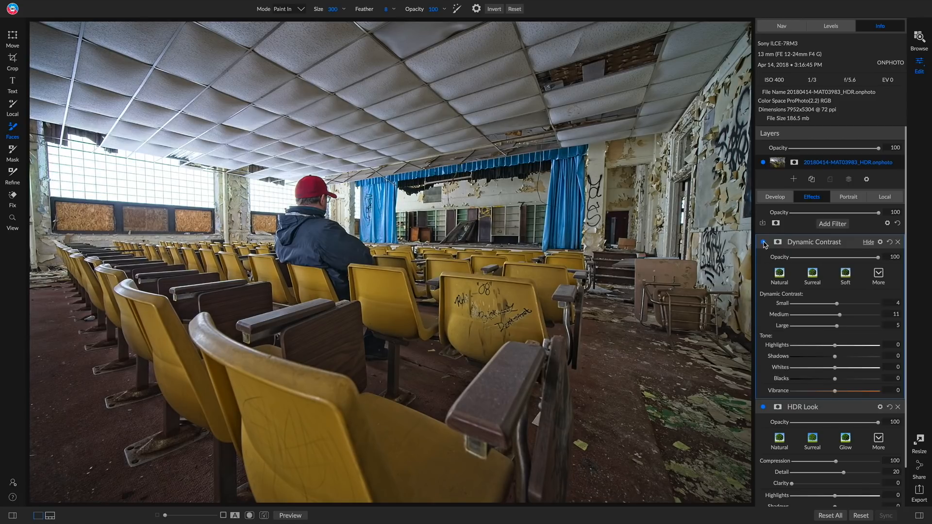
click(763, 242)
click(763, 242)
drag(878, 257, 849, 262)
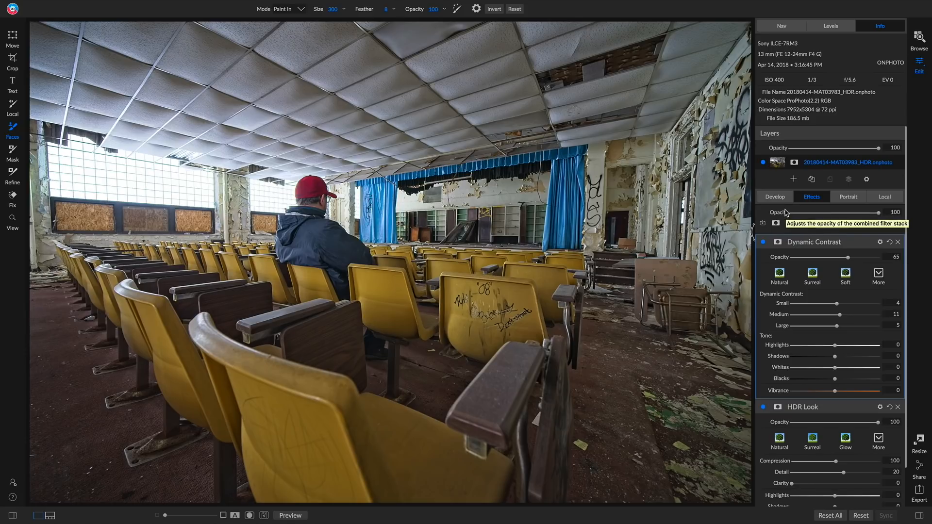
scroll(784, 291, down, 2)
scroll(796, 292, up, 2)
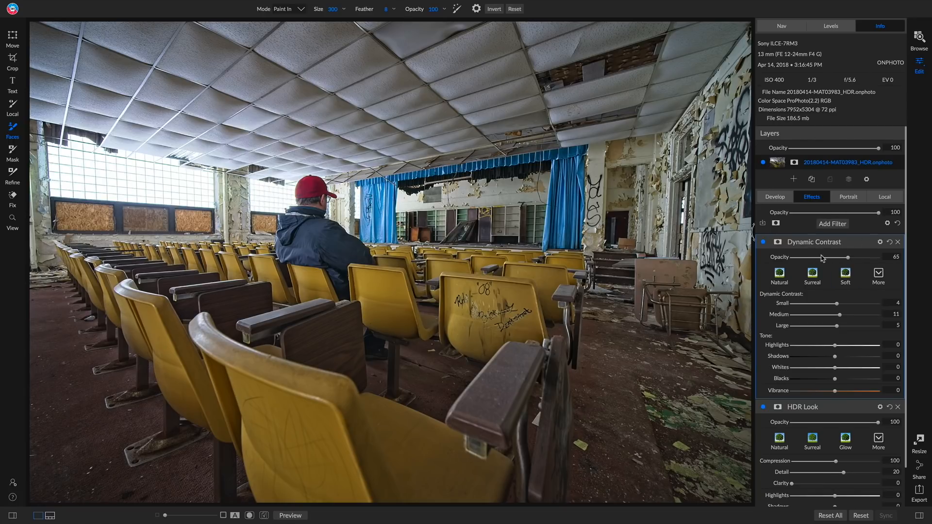
drag(847, 257, 852, 258)
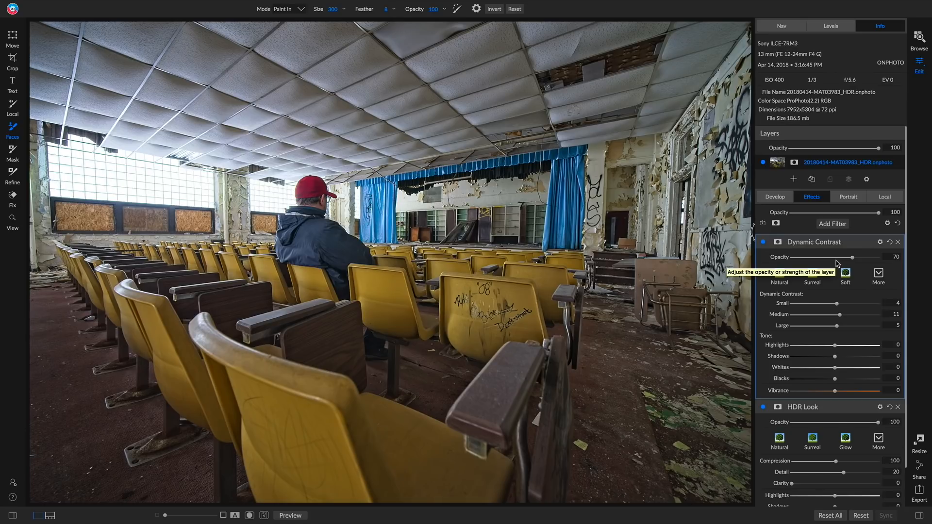
Add a Curves filter and place control points for the highlights, midtones and shadows on the curve.
click(828, 225)
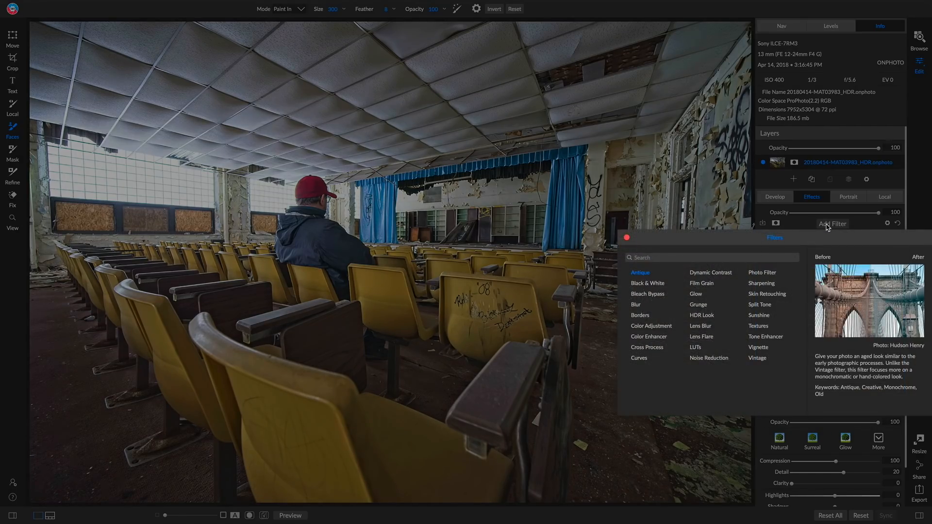
click(639, 358)
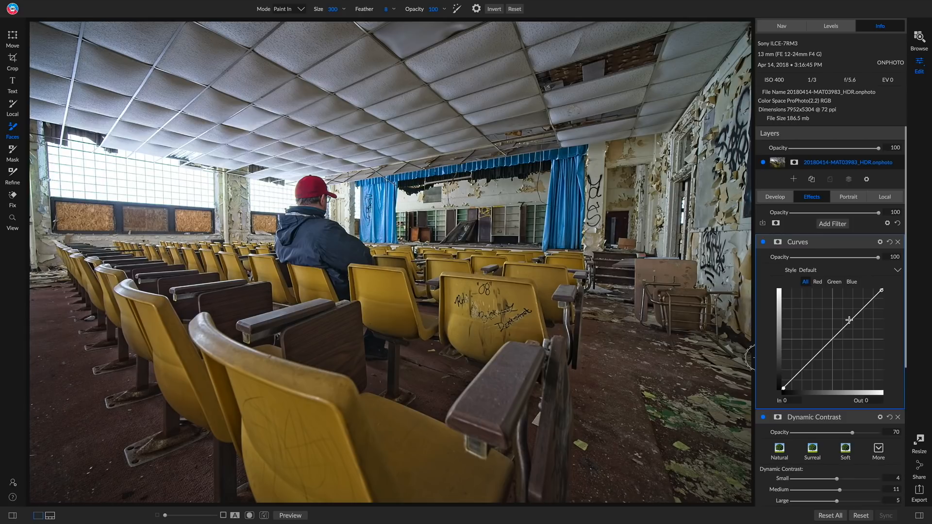
click(863, 309)
click(831, 341)
click(801, 369)
click(863, 310)
Raise the curve's highlights, move shadows to In 52/Out 37 and midtones to In 121/Out 135, and compare with the filter off.
mouse_move(863, 309)
mouse_down()
mouse_move(856, 300)
mouse_move(863, 305)
mouse_up()
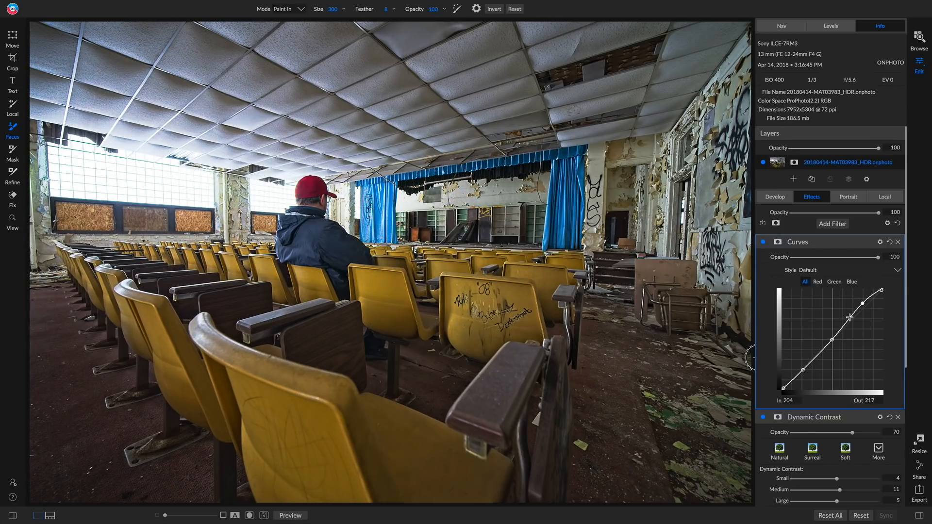
drag(863, 304, 864, 302)
drag(803, 372, 802, 376)
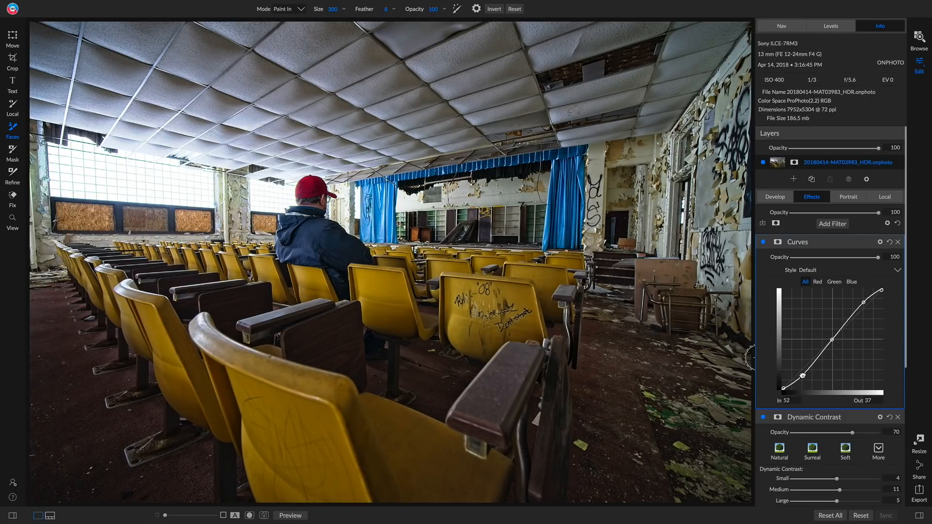
click(832, 340)
drag(832, 340, 830, 336)
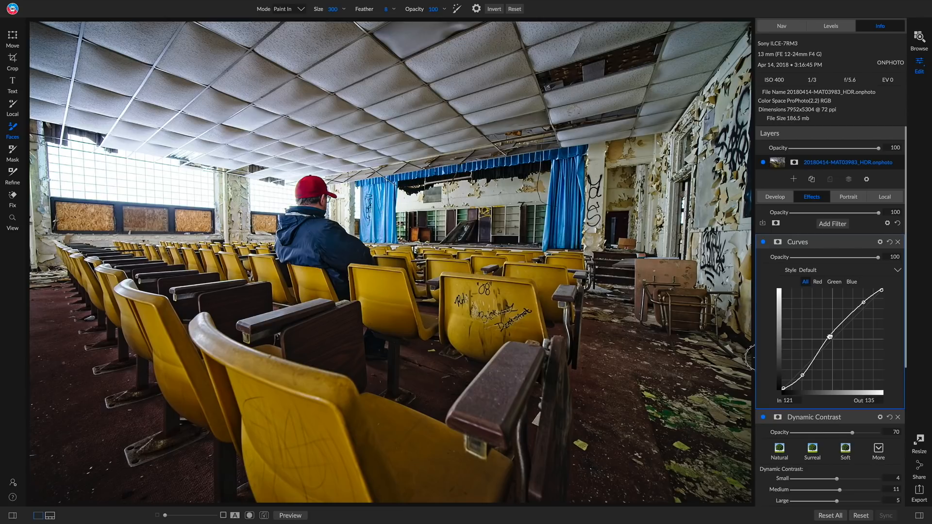
click(763, 243)
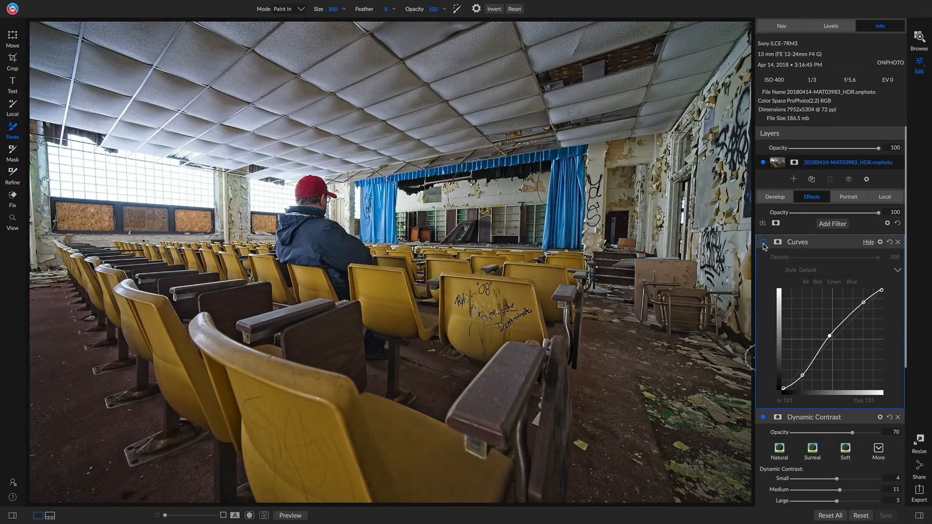
click(763, 242)
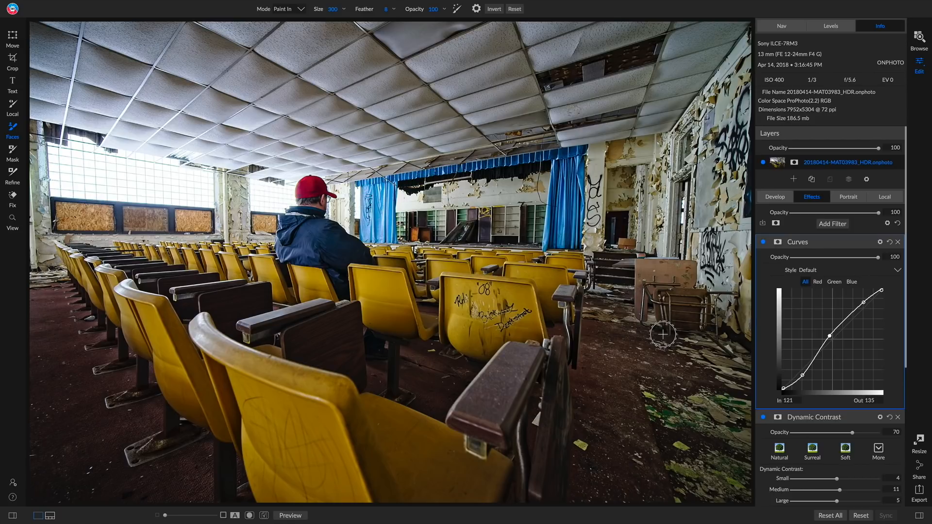
Lift the curve's black point to In 0, Out 29 for faded shadows.
click(784, 390)
mouse_move(780, 388)
mouse_down()
mouse_move(774, 379)
mouse_move(772, 390)
mouse_up()
drag(782, 389, 779, 385)
drag(776, 376, 736, 379)
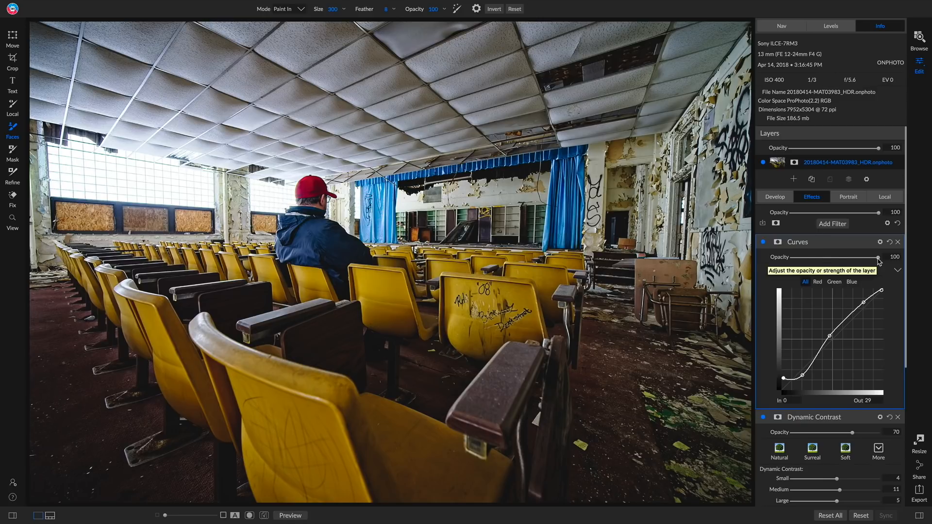
Set the Curves filter's opacity to 60 and compare the photo with and without it.
drag(879, 261, 844, 260)
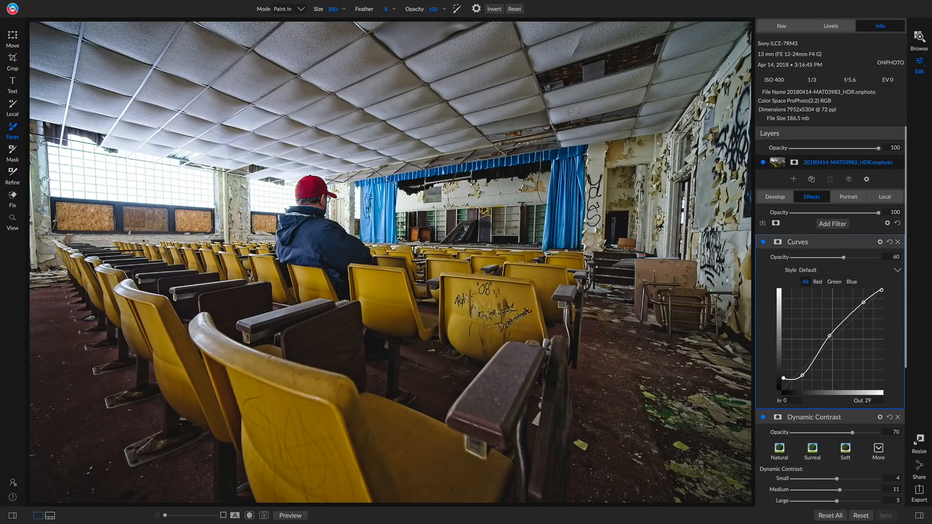
click(764, 242)
click(763, 242)
Add a Grunge filter and compare the photo with and without it.
click(832, 225)
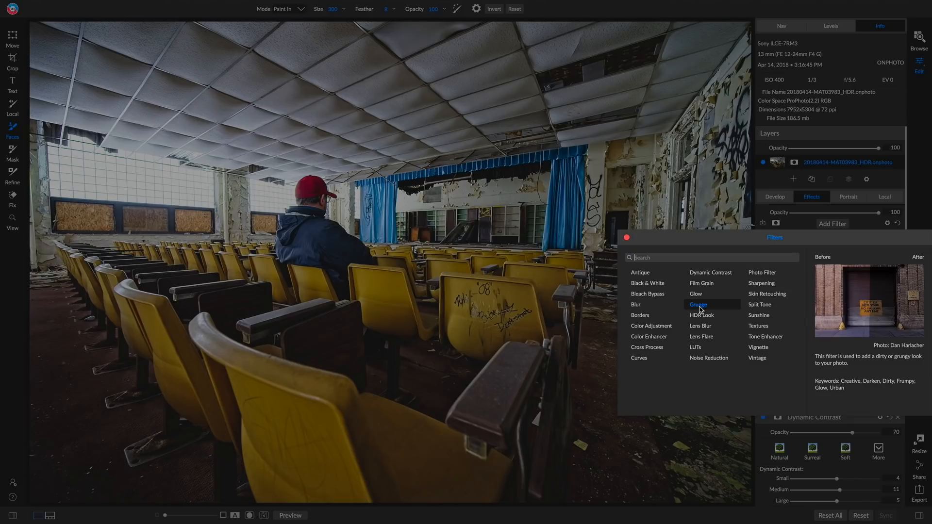
click(699, 304)
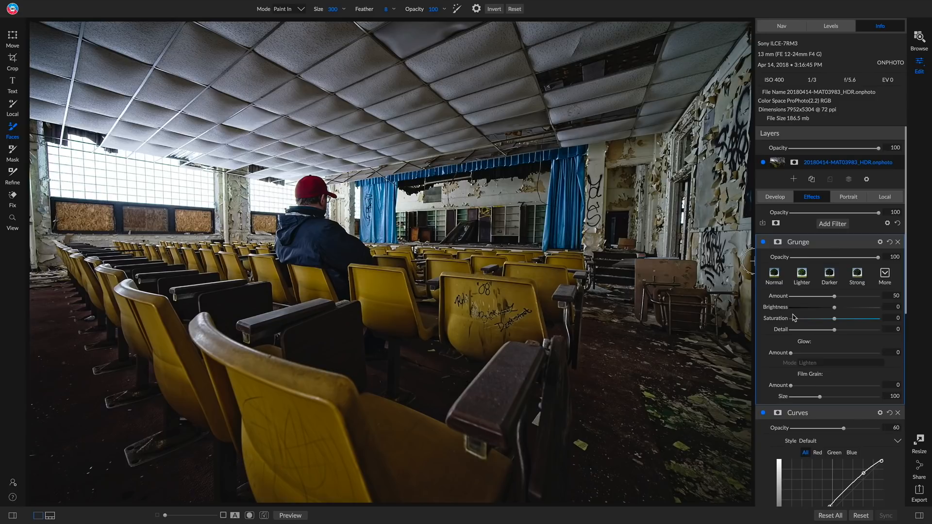
click(763, 242)
click(764, 242)
Apply the Strong style to the Grunge filter and set its Saturation to 28.
click(855, 279)
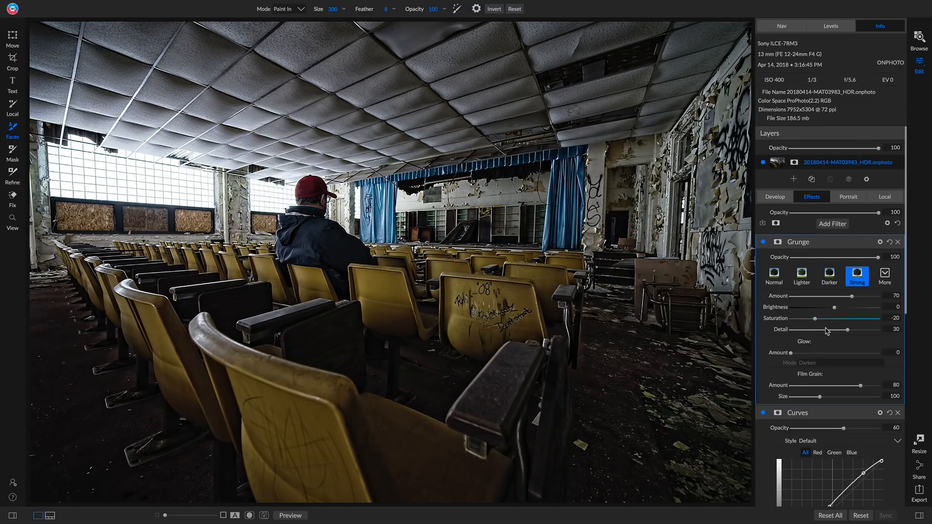
drag(815, 321, 846, 324)
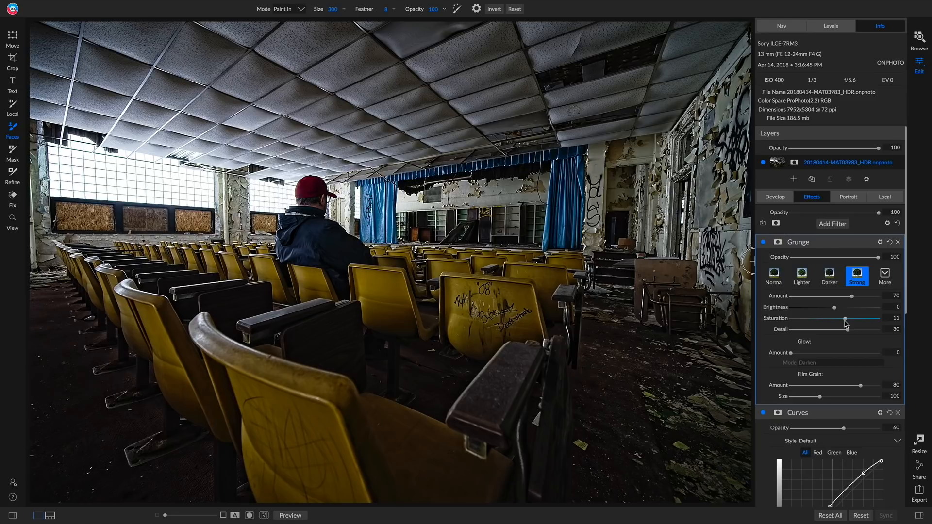
drag(846, 323, 859, 324)
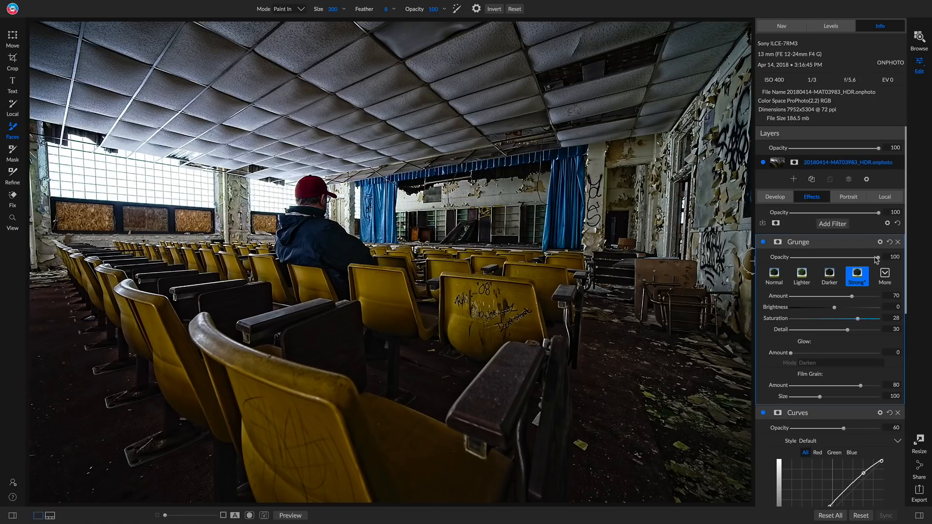
Set the Grunge filter's Amount to 38 and its opacity to 53, comparing the photo with and without the filter.
drag(879, 260, 846, 261)
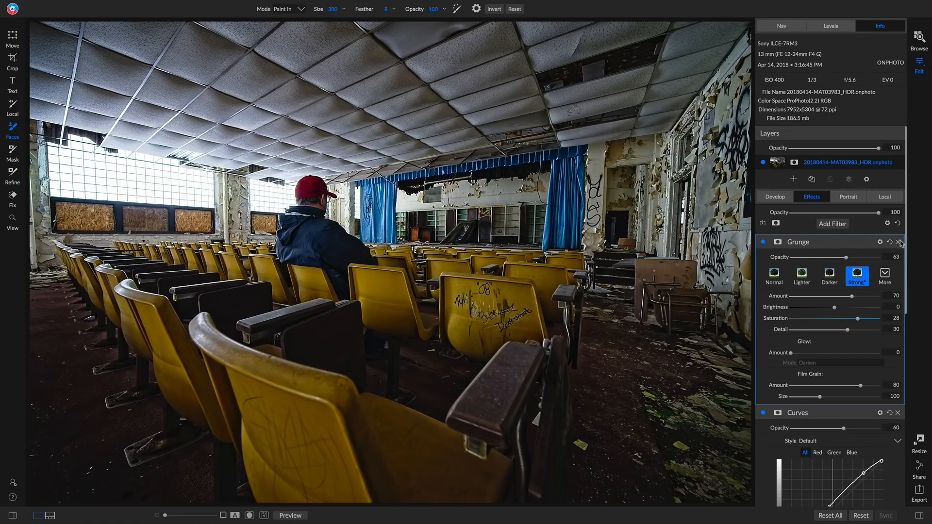
drag(847, 259, 844, 262)
drag(852, 296, 823, 300)
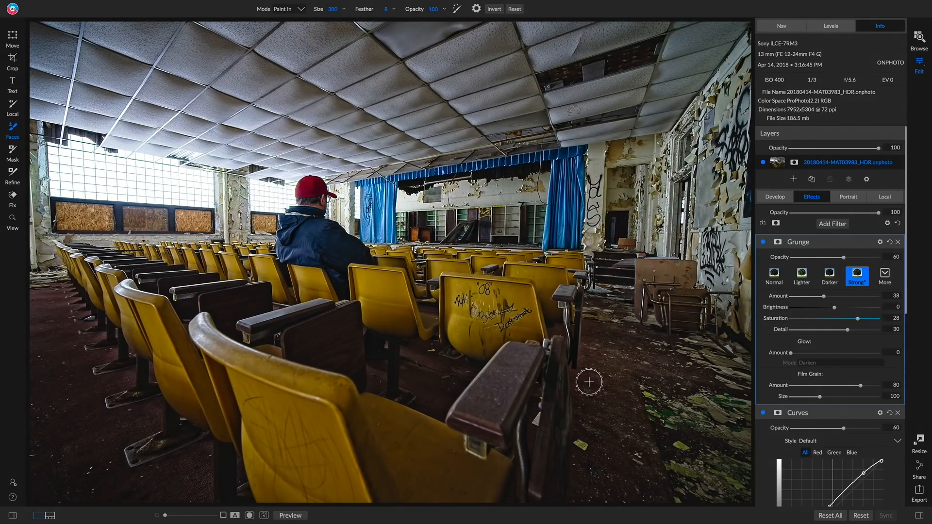
click(763, 242)
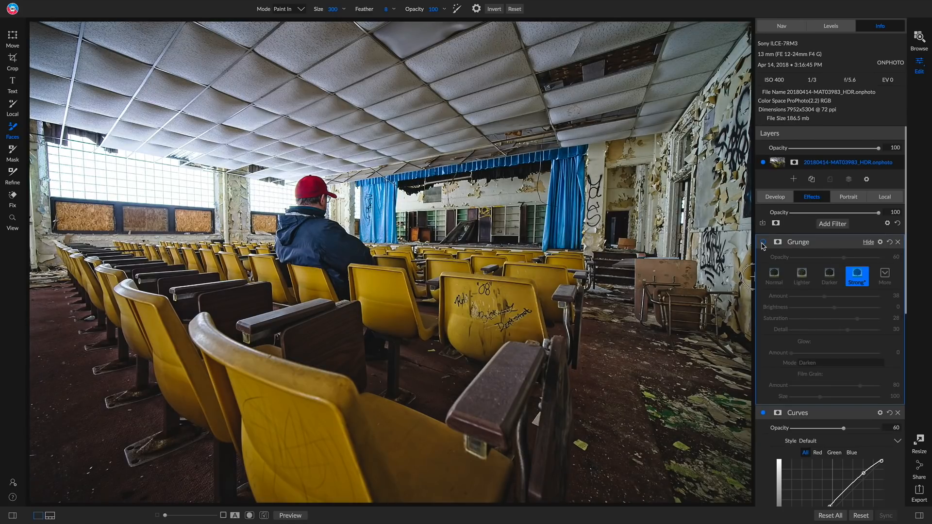
click(763, 243)
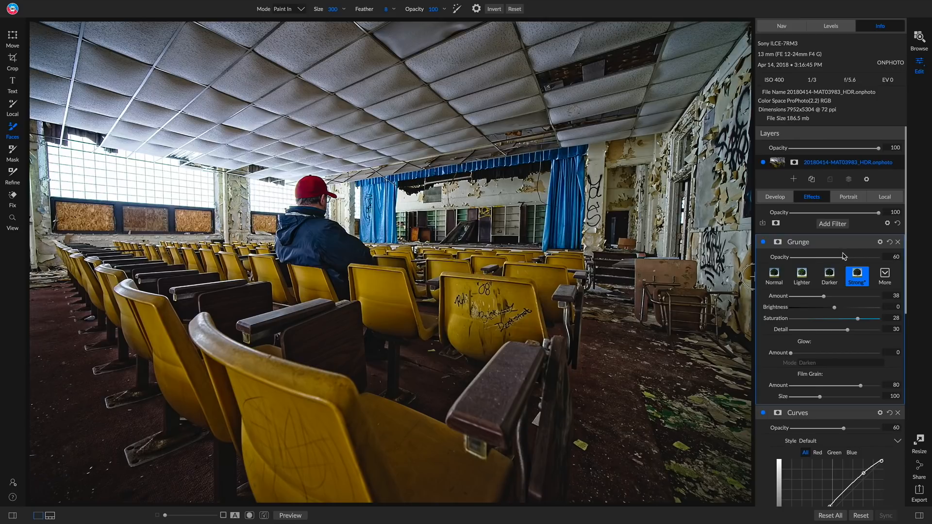
drag(845, 260, 837, 258)
Show the Grunge filter's mask options and set the Paint Out masking brush to size 2500, feather 28 and opacity 20.
click(779, 243)
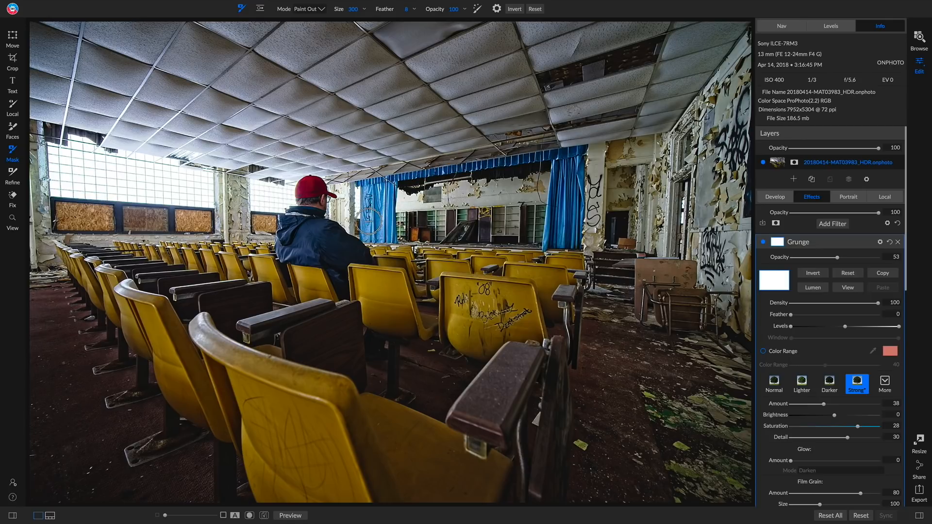
click(364, 9)
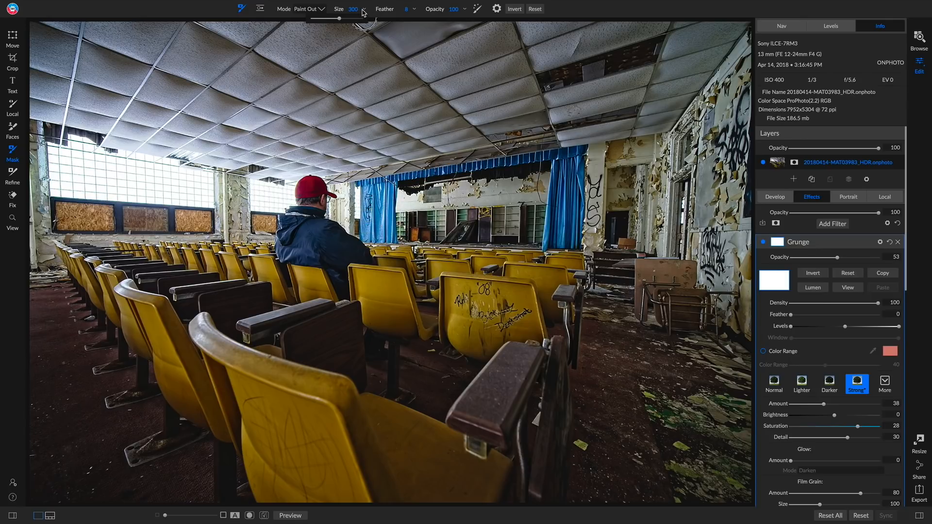
drag(348, 17, 362, 18)
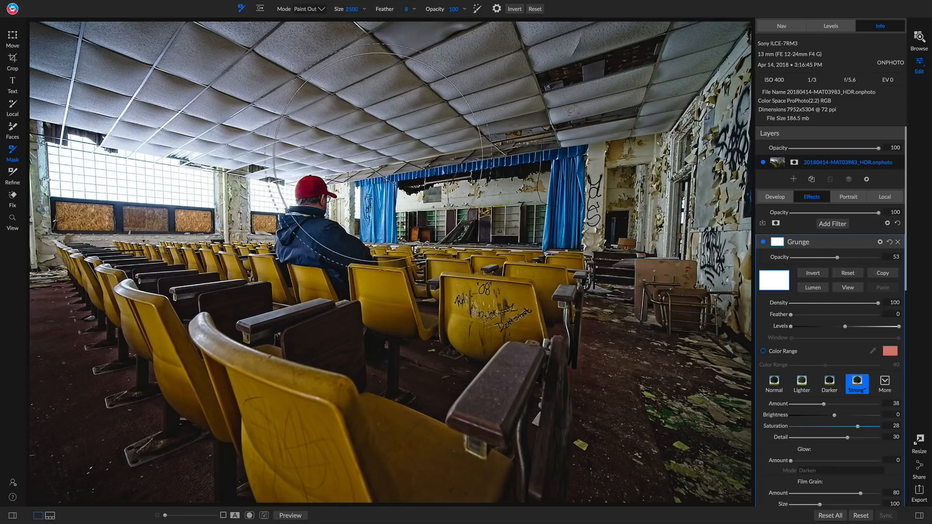
click(414, 9)
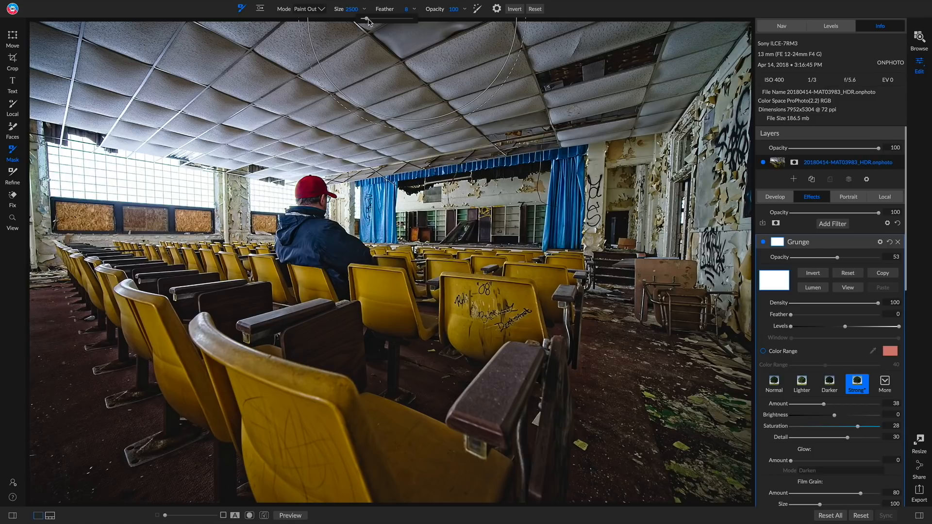
drag(366, 18, 376, 20)
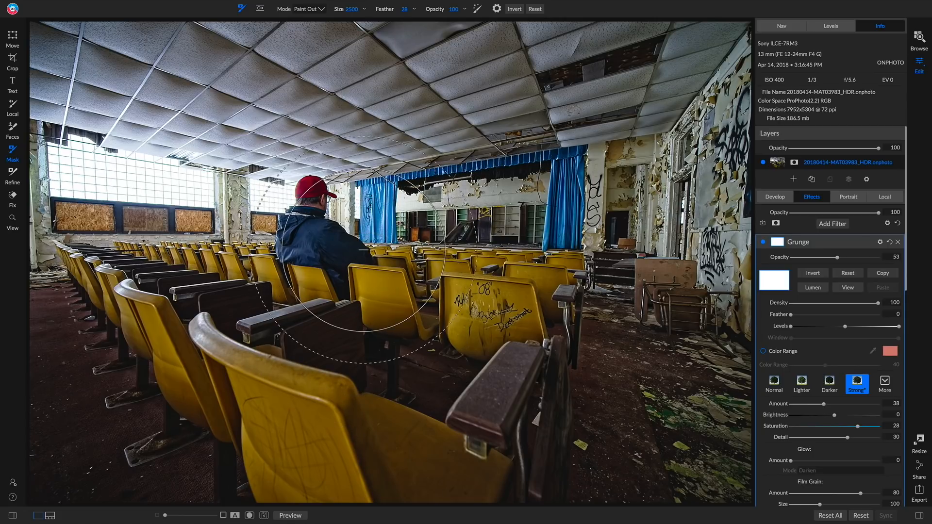
click(463, 8)
drag(464, 19, 423, 21)
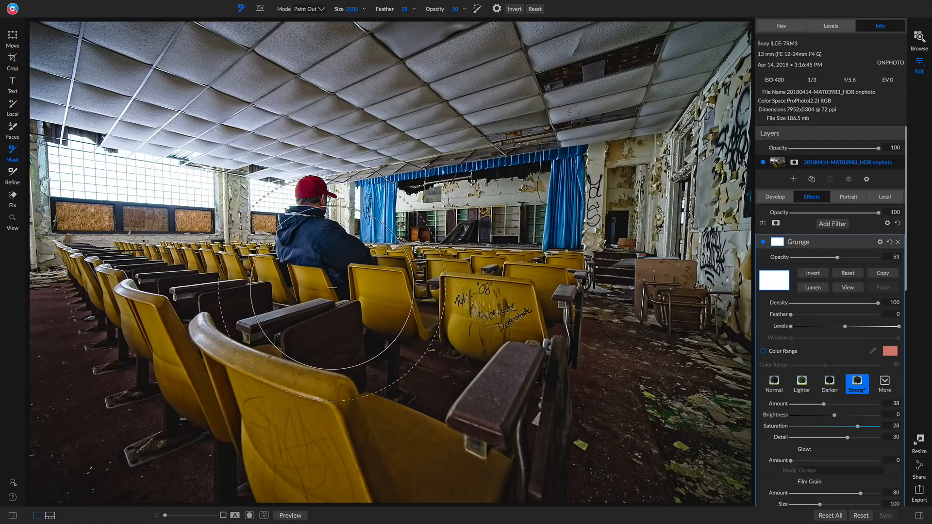
Paint the Grunge effect out over the seated man and the surrounding seats with overlapping brush strokes, and hide the mask options.
mouse_move(285, 191)
mouse_down()
mouse_move(355, 214)
mouse_move(371, 283)
mouse_up()
click(371, 282)
click(303, 287)
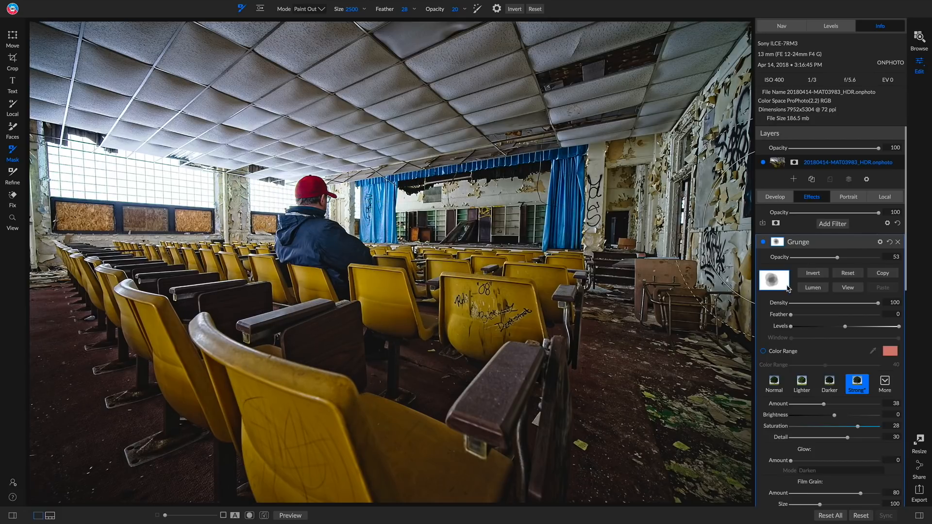
click(248, 225)
click(388, 189)
click(403, 306)
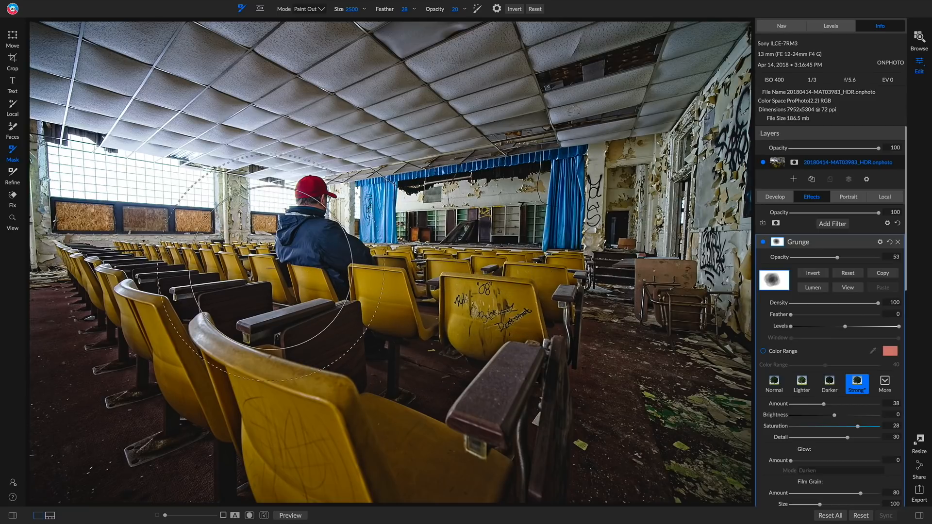
click(252, 224)
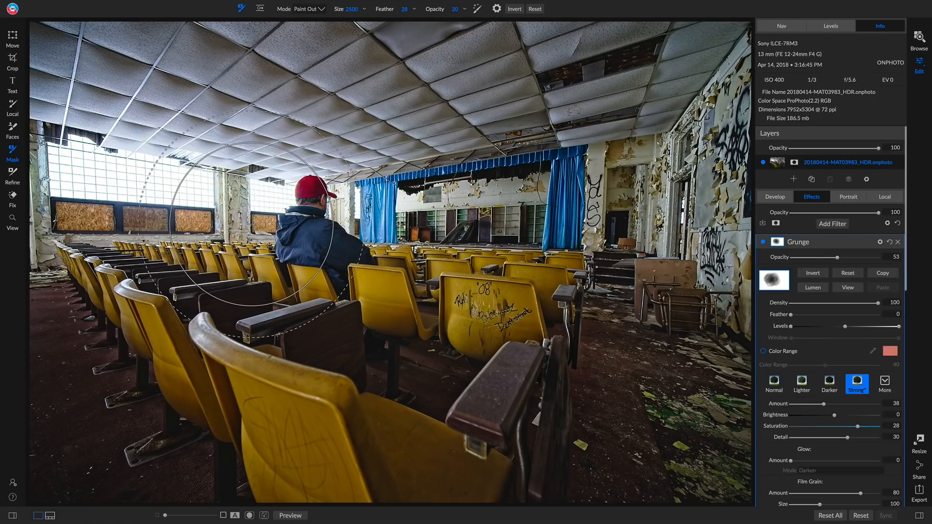
click(372, 179)
click(334, 311)
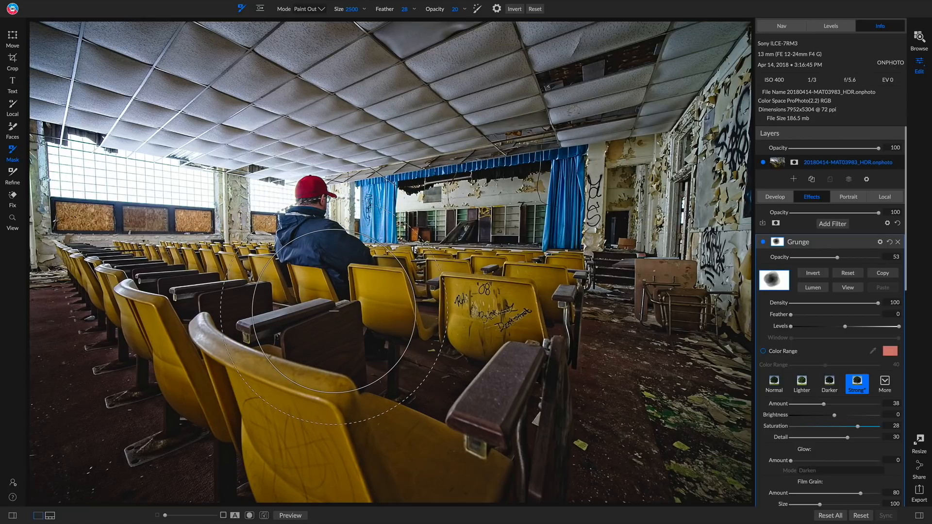
click(408, 318)
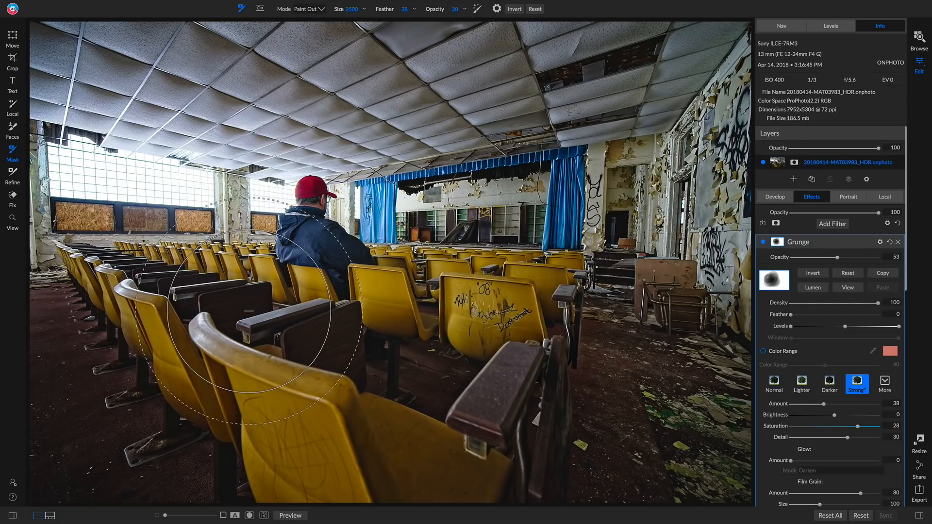
click(385, 218)
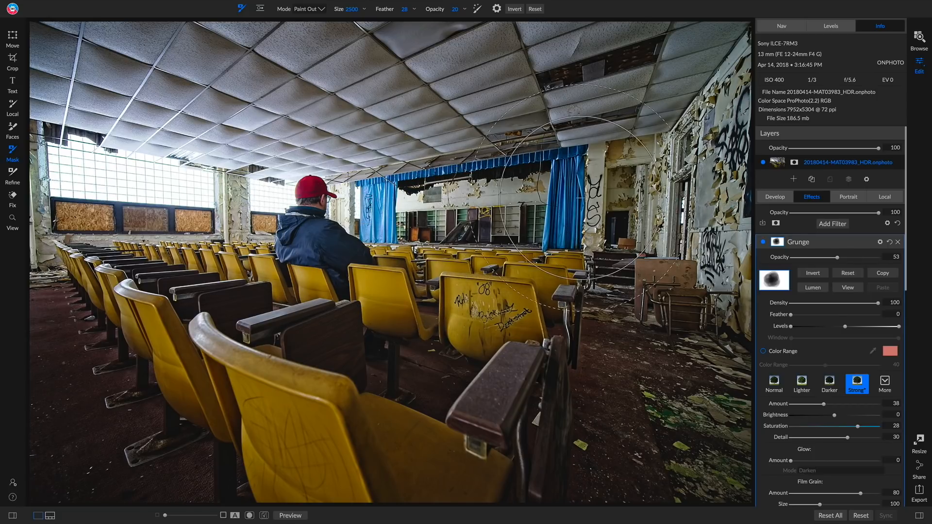
scroll(859, 340, down, 2)
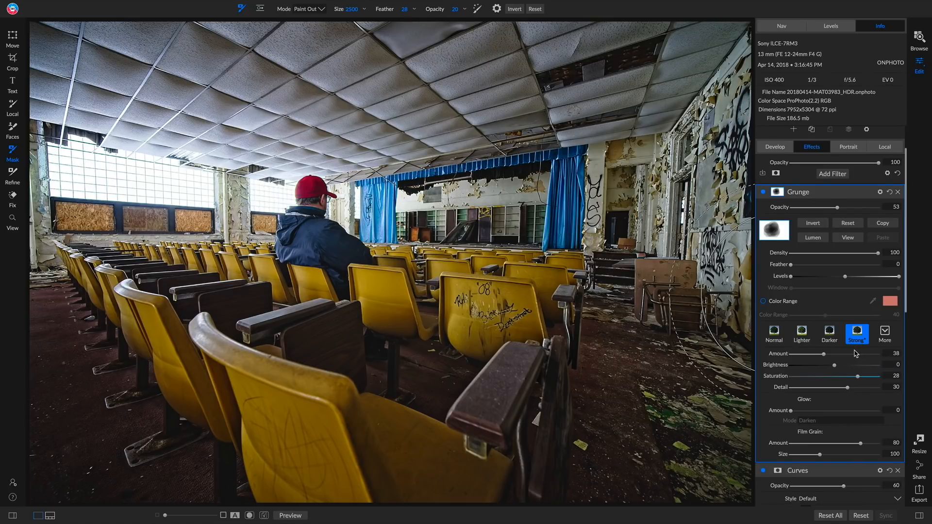
click(778, 192)
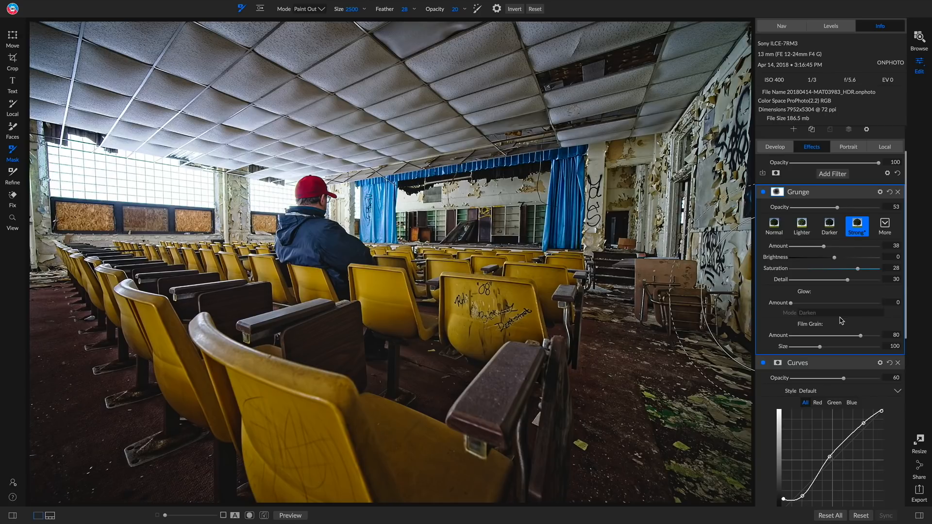
Compare the photo with and without the masked Grunge filter, and check the edited version against the original.
click(762, 192)
click(763, 192)
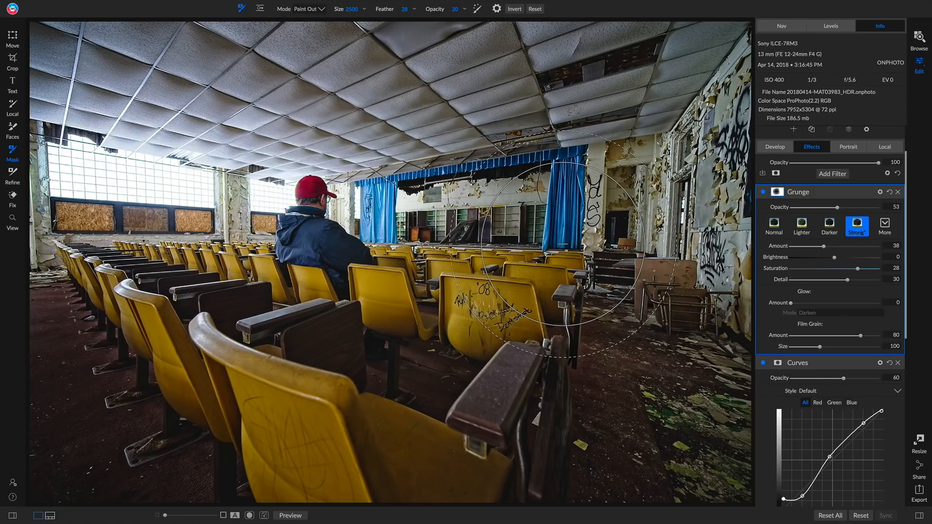
click(290, 516)
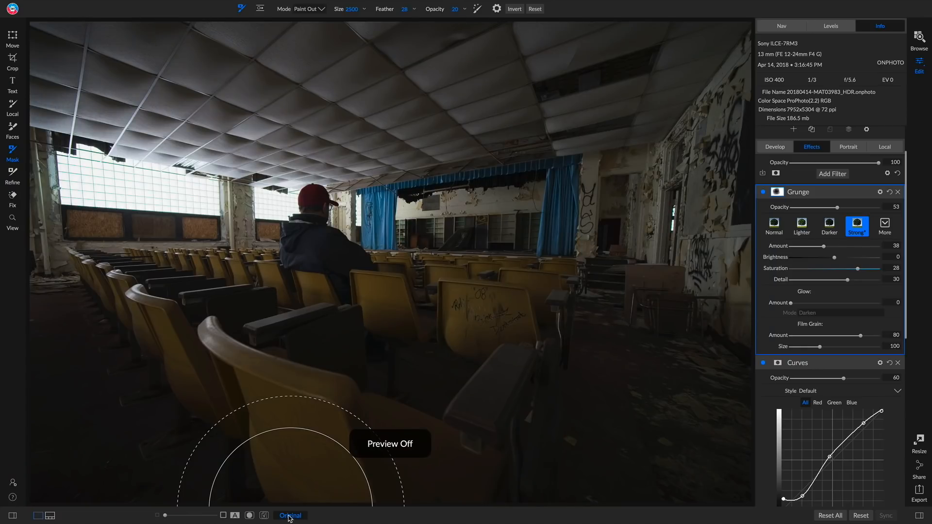
click(290, 516)
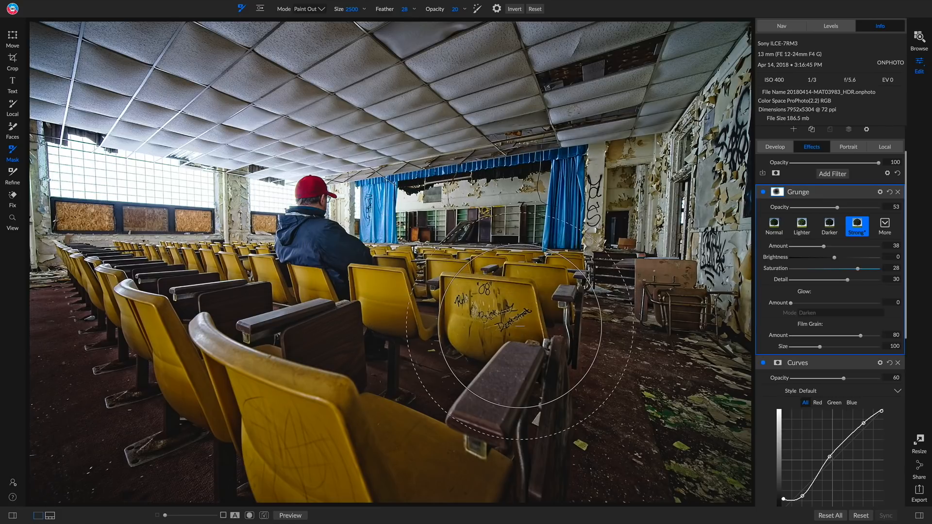
Switch to the View tool and compare the edited photo with the unedited original.
key(v)
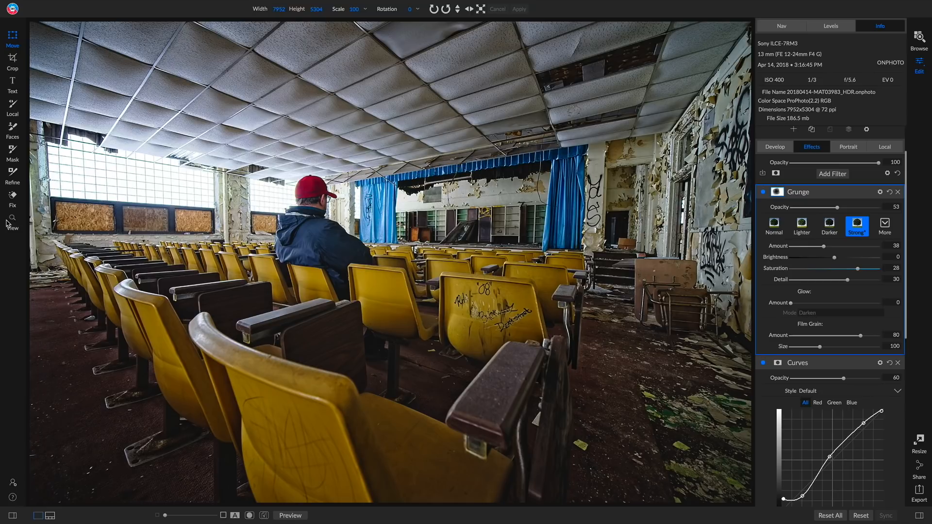
click(12, 219)
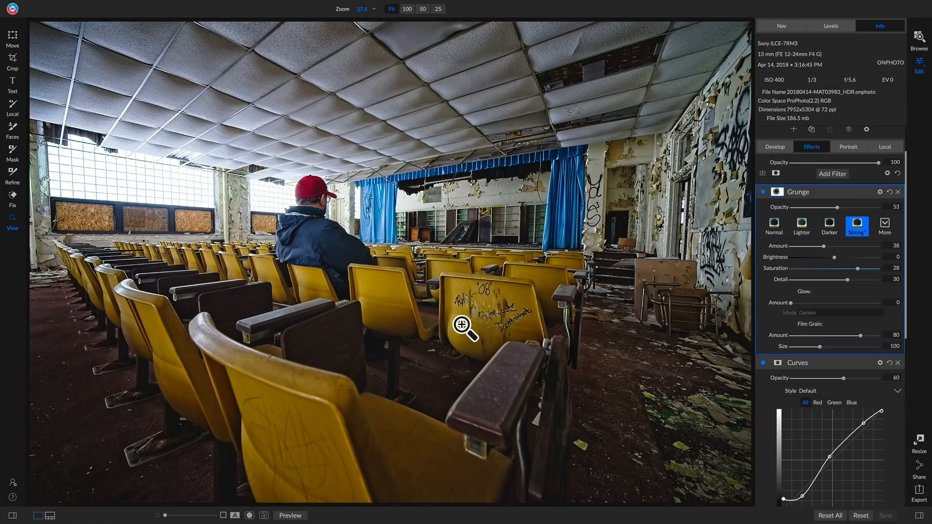
click(296, 516)
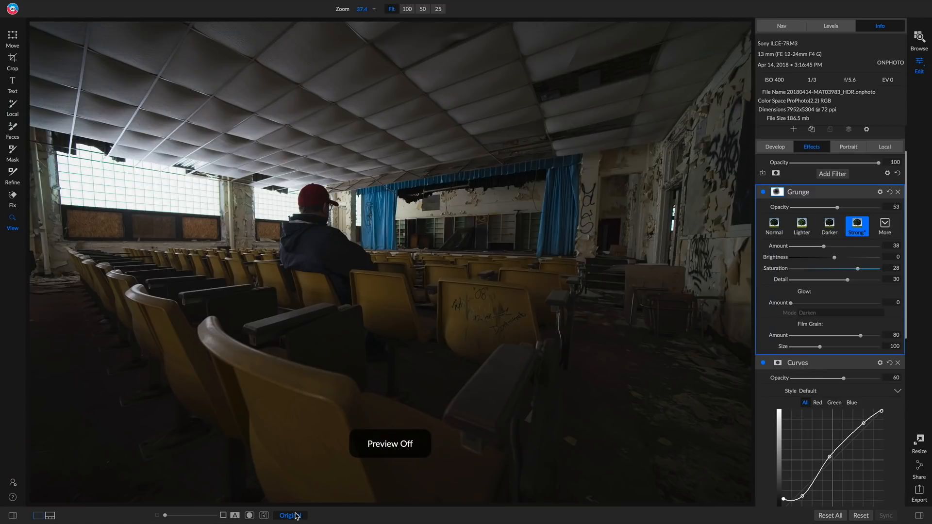
click(295, 516)
Turn off the Grunge, Curves, Dynamic Contrast and HDR Look filters one after another to review the look without them.
scroll(801, 391, down, 6)
scroll(800, 391, up, 8)
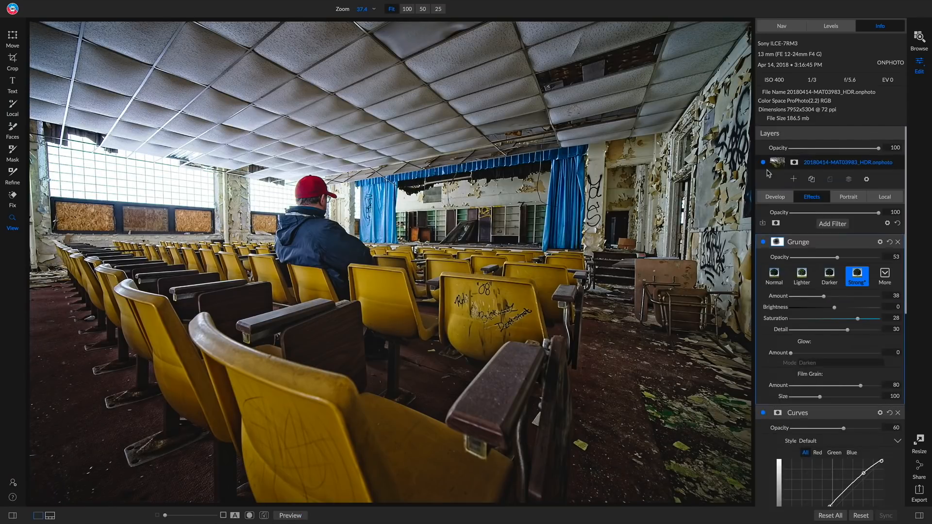
click(763, 241)
scroll(762, 246, down, 2)
scroll(761, 246, down, 2)
click(763, 307)
scroll(763, 307, down, 5)
click(763, 337)
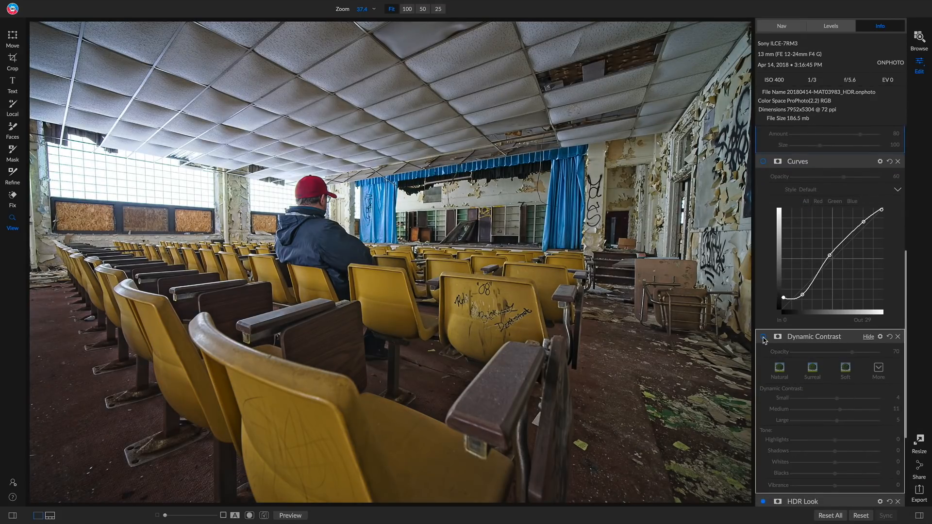
scroll(764, 340, down, 3)
click(763, 364)
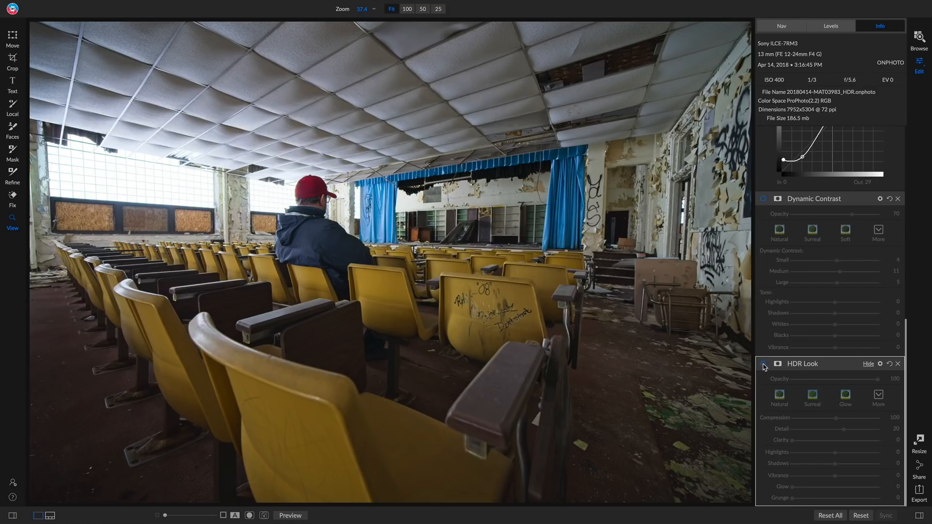
Turn the HDR Look, Dynamic Contrast, Curves and Grunge filters back on one by one to review each contribution.
click(764, 364)
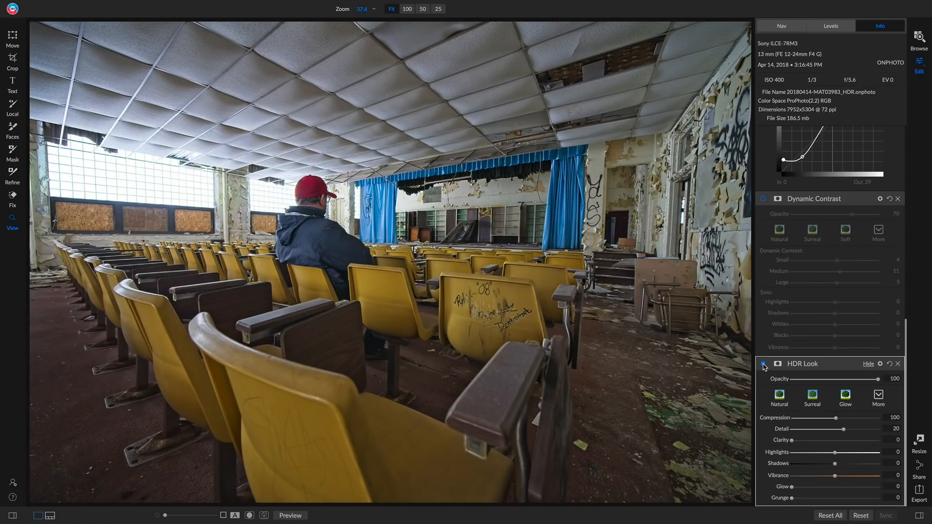
click(763, 200)
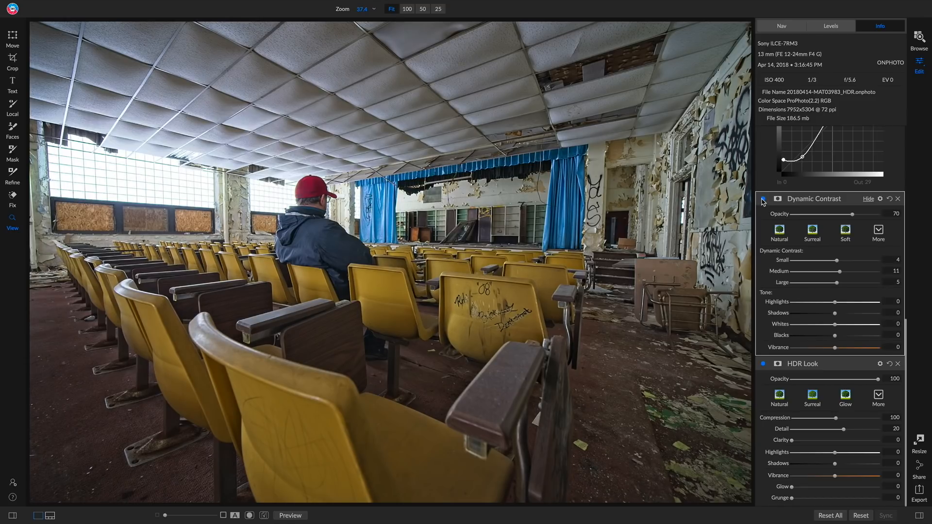
scroll(762, 202, up, 3)
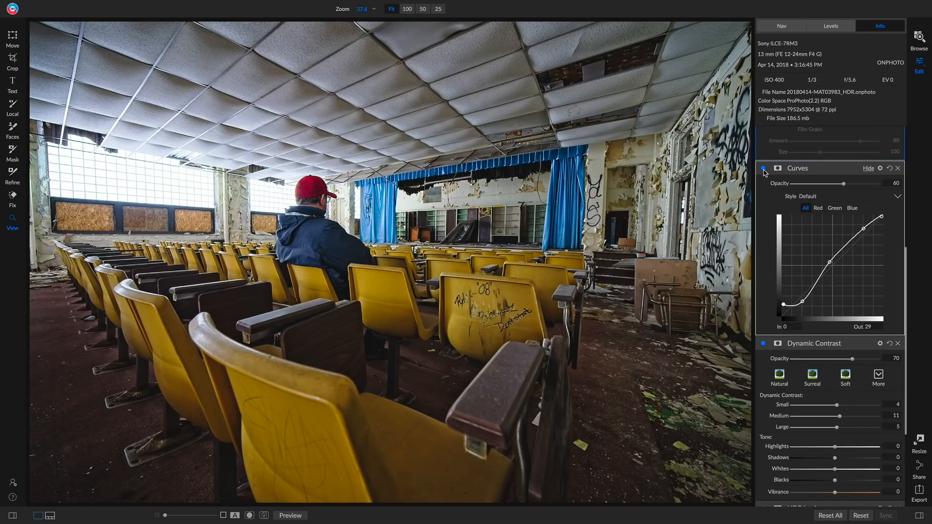
scroll(764, 173, up, 5)
scroll(760, 232, down, 6)
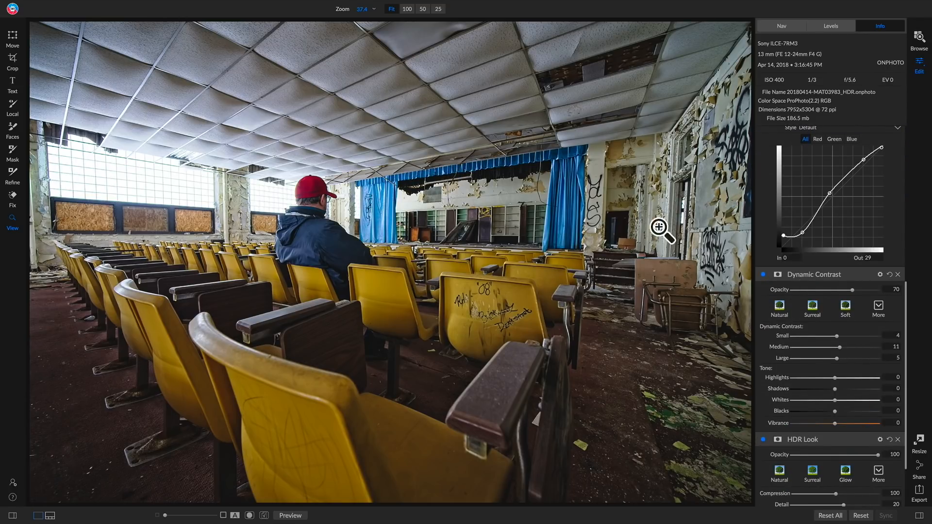
scroll(796, 245, up, 6)
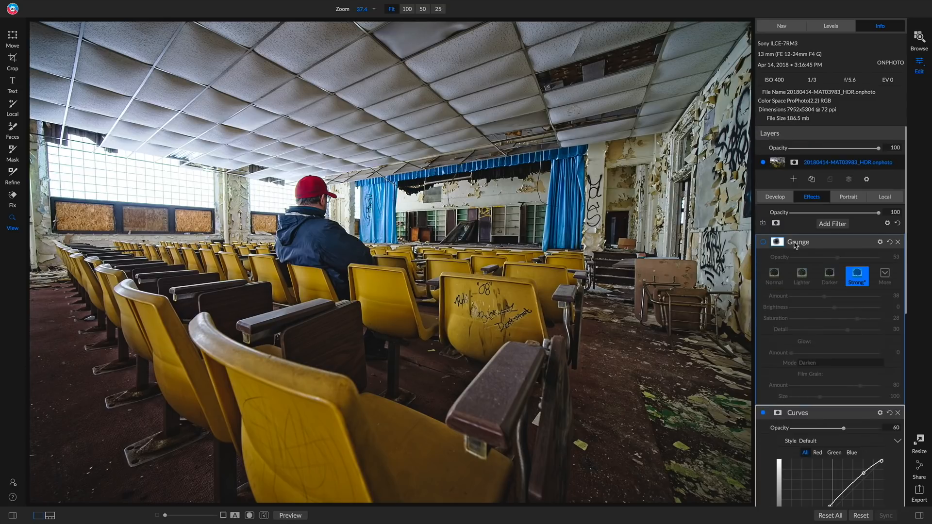
click(763, 242)
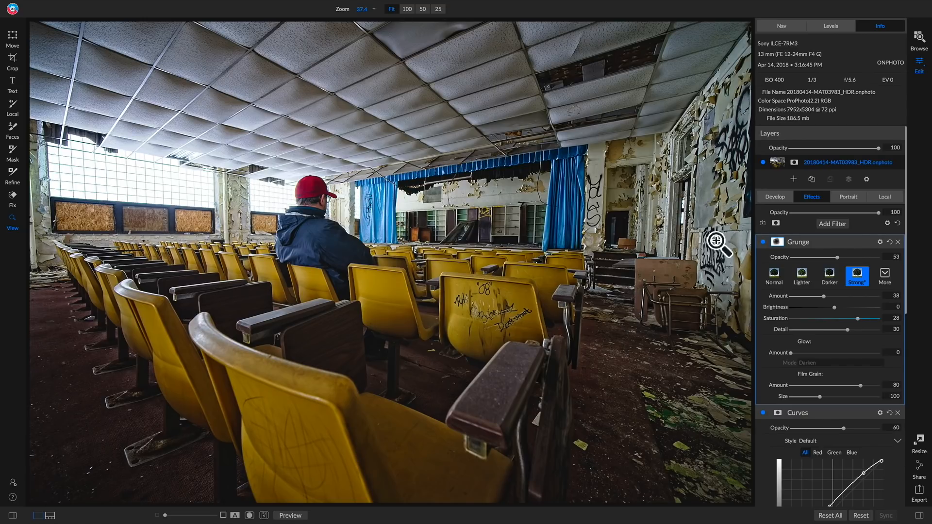
Return to Browse and open the ON1 HDR Photo 02 folder inside ON1 UrbEx HDR Webinar.
click(917, 41)
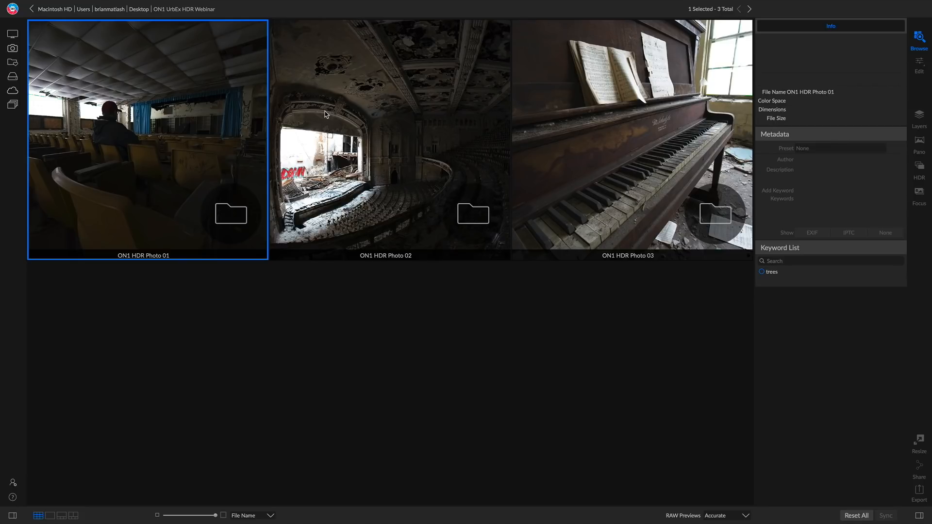
double_click(350, 193)
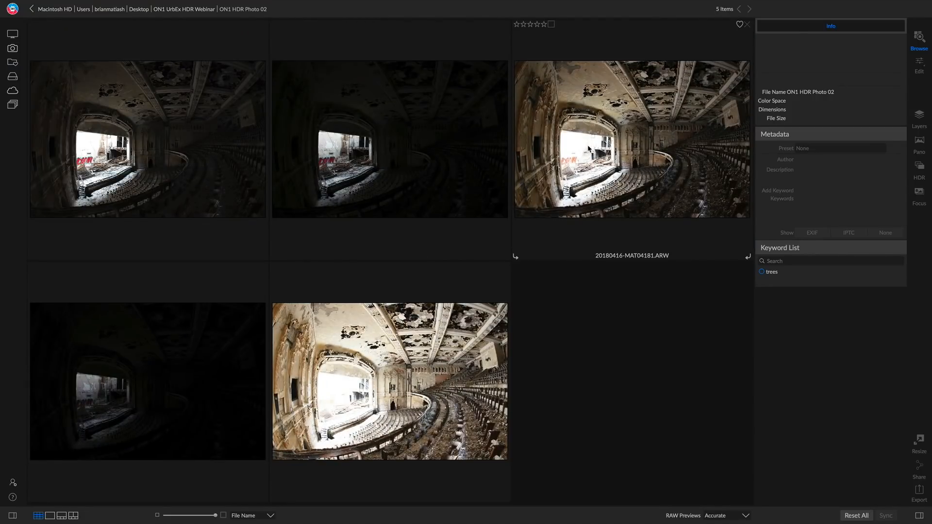
Examine the theater exposures 20180416-MAT04181.ARW and 20180416-MAT04179.ARW at full preview size, returning to the thumbnail grid between them.
double_click(597, 204)
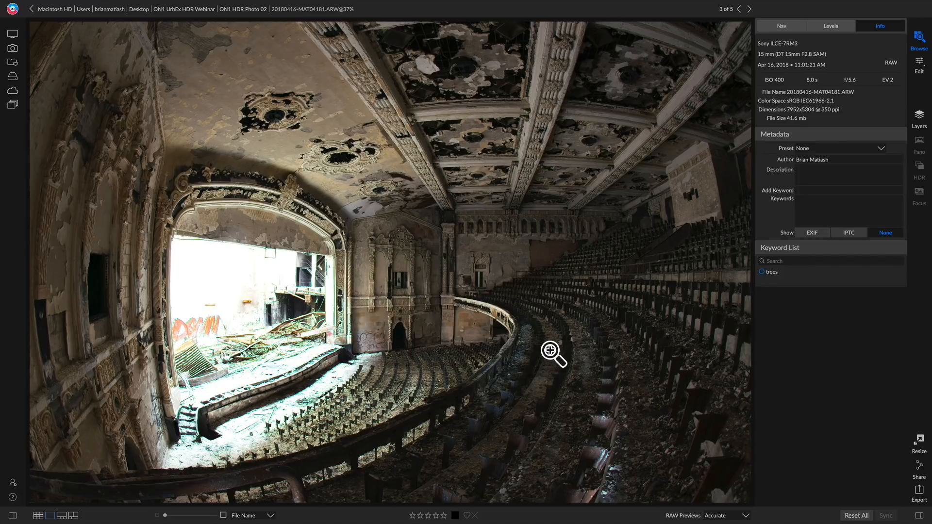
key(g)
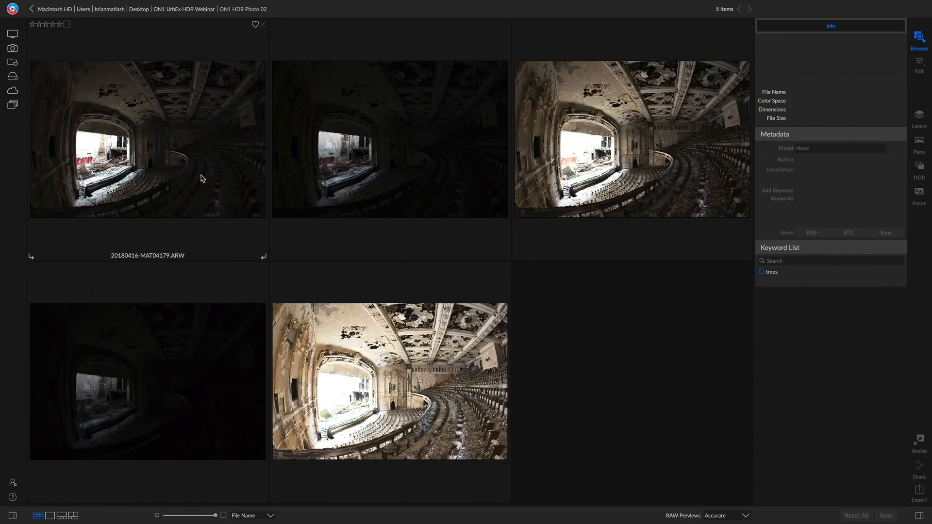
click(202, 179)
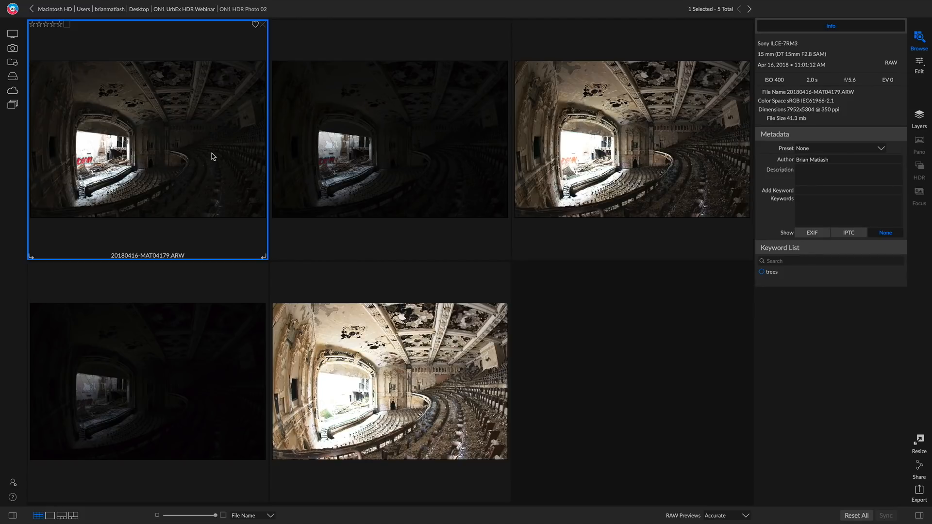
double_click(212, 156)
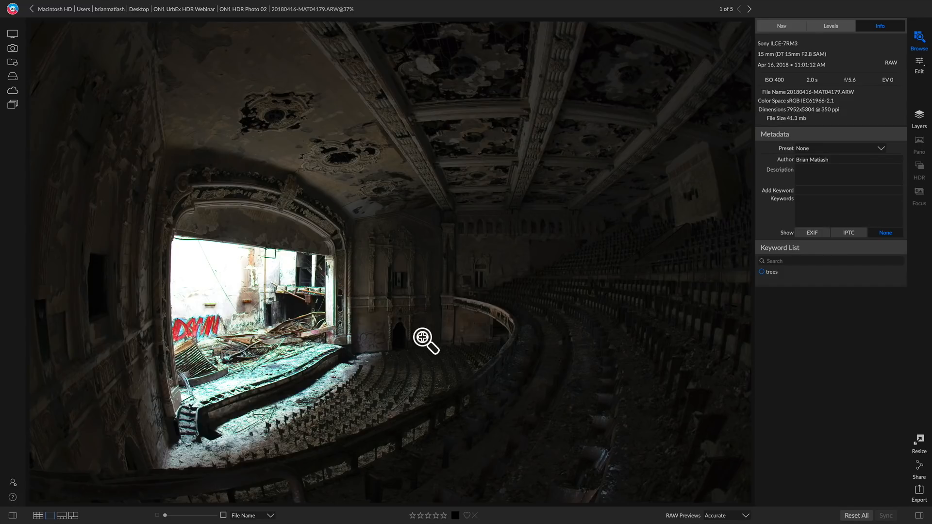
Examine the theater exposures 20180416-MAT04179.ARW through 20180416-MAT04183.ARW one by one at full preview size, ending in the thumbnail grid.
key(g)
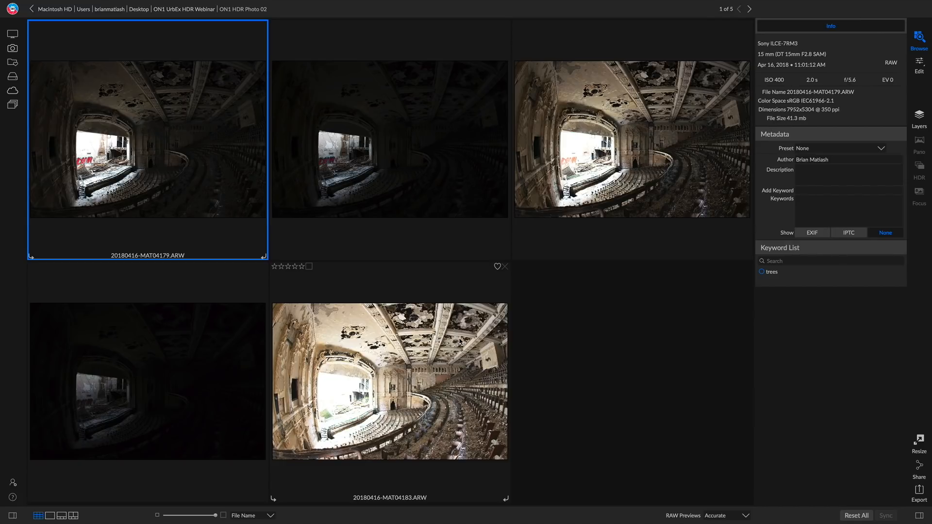
double_click(168, 179)
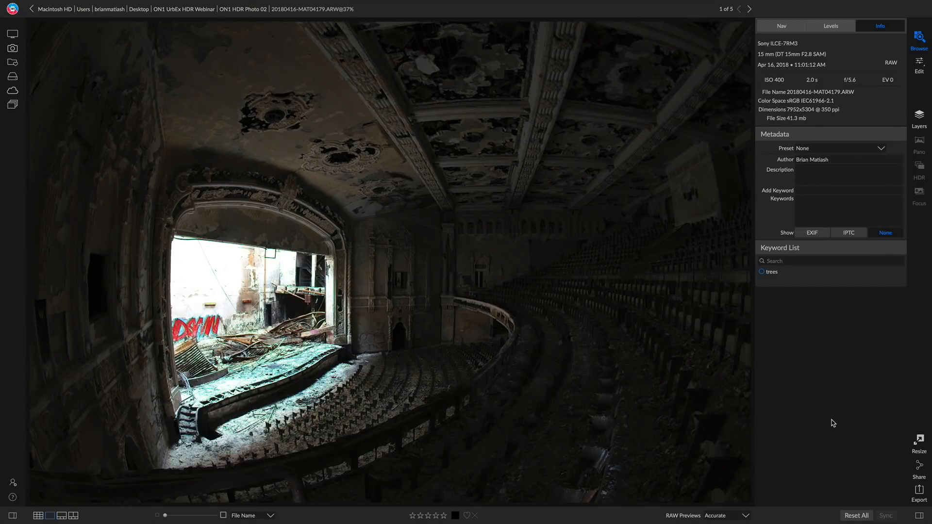
key(Right)
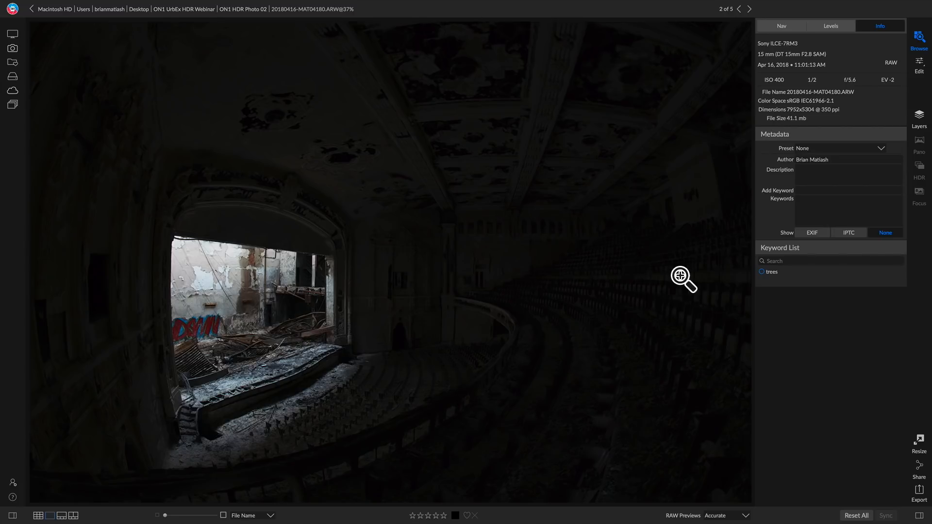
key(Right)
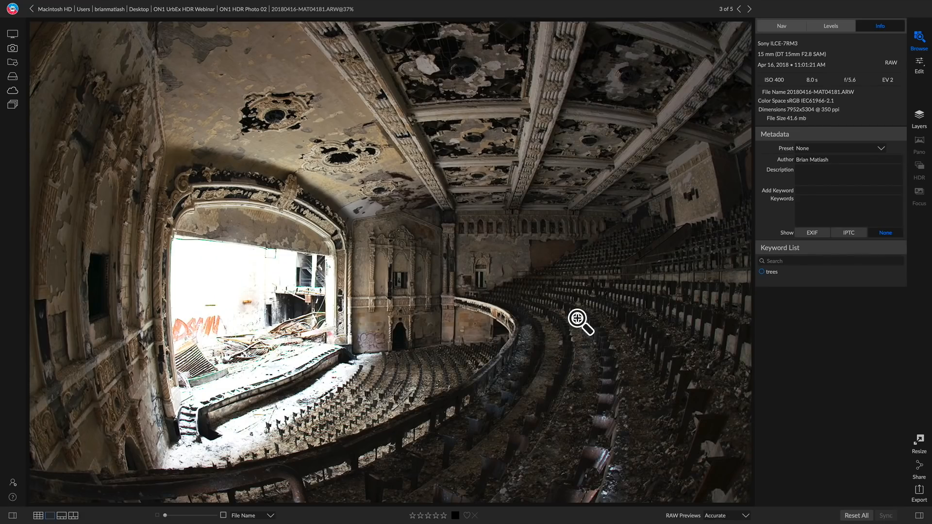
key(Right)
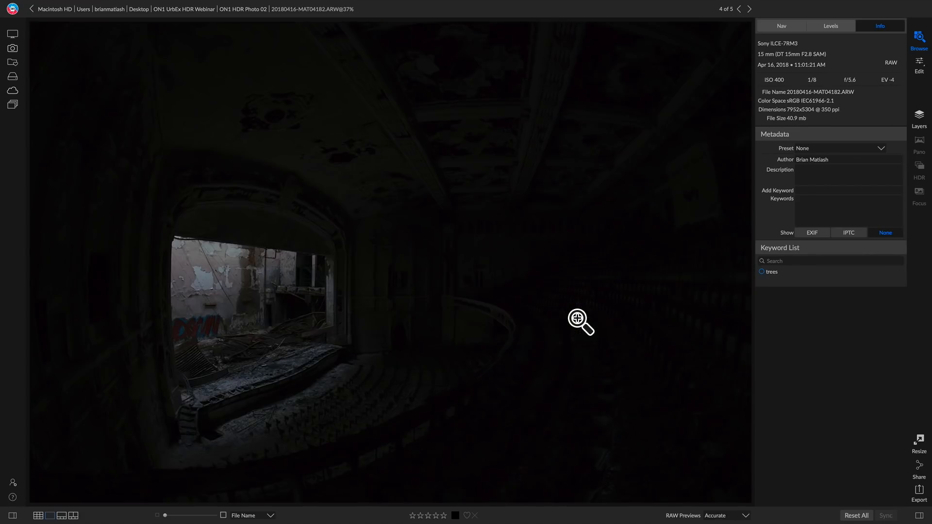
key(Right)
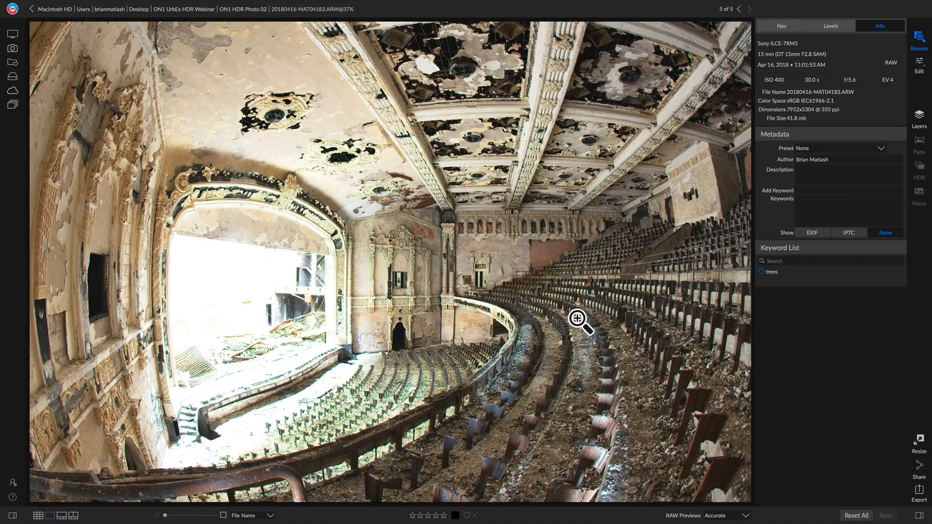
key(Left)
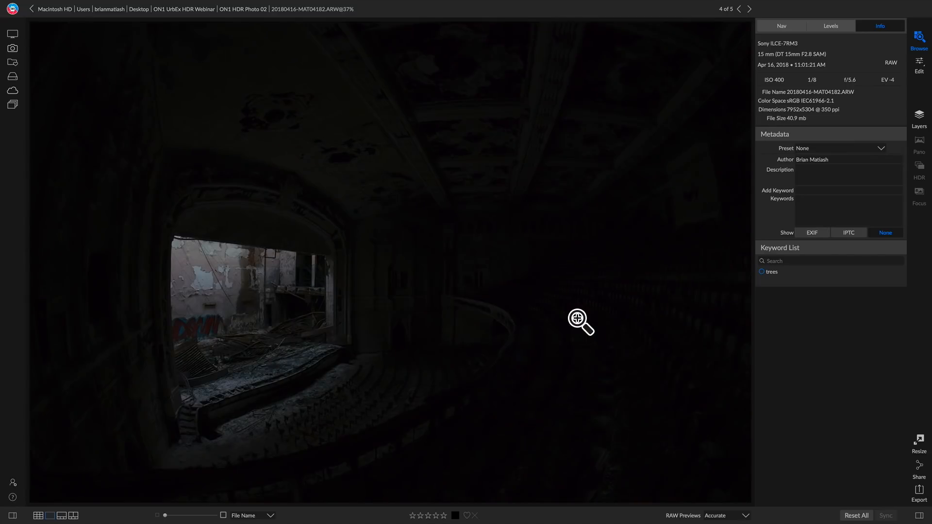
key(Left)
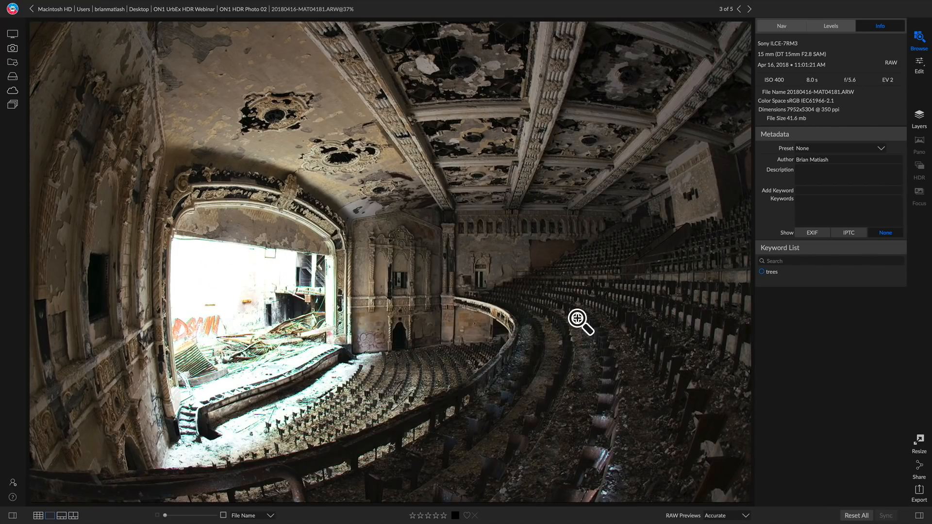
key(Left)
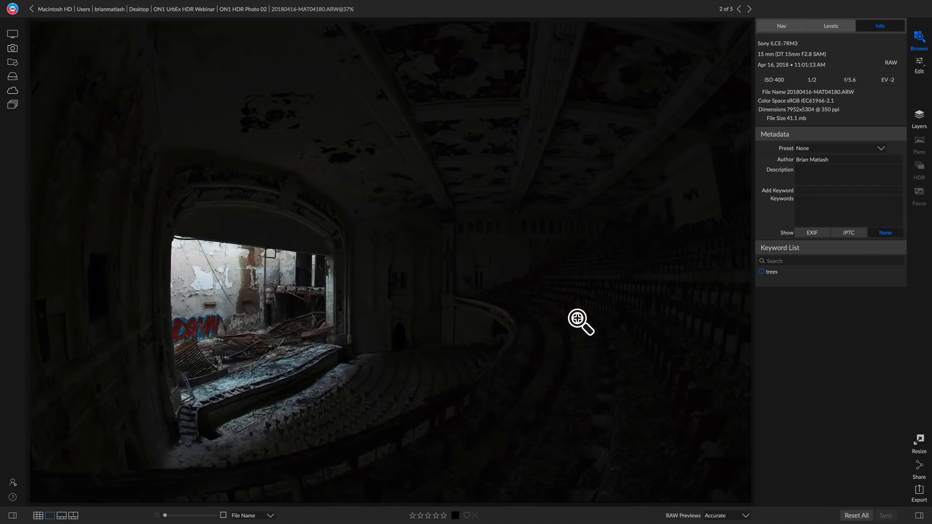
key(Left)
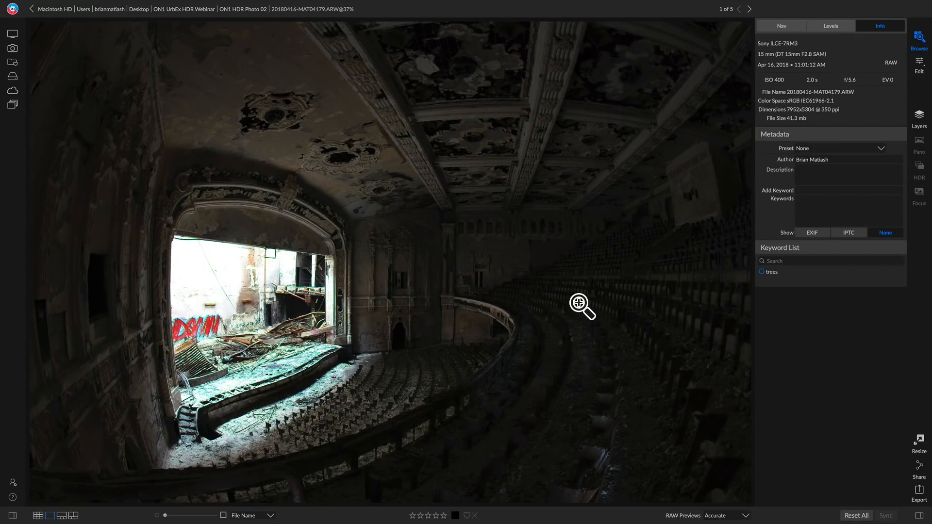
key(g)
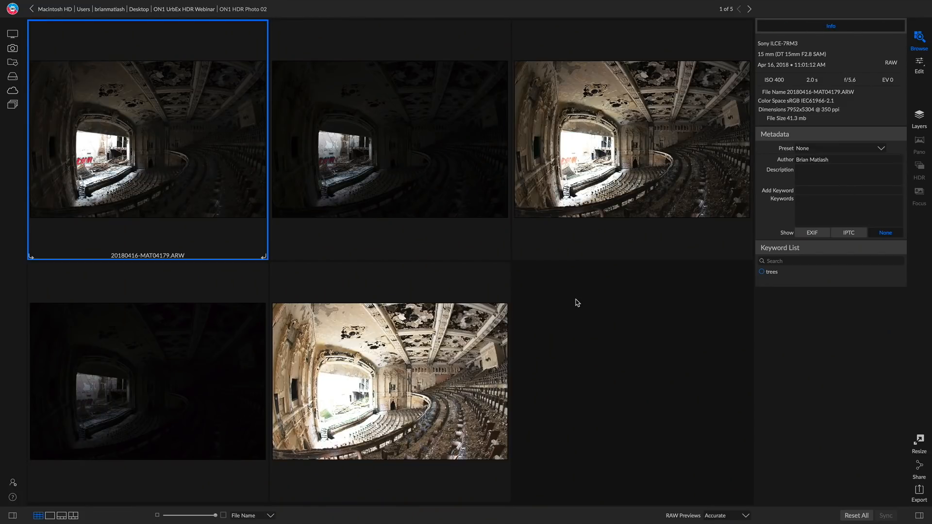
double_click(474, 400)
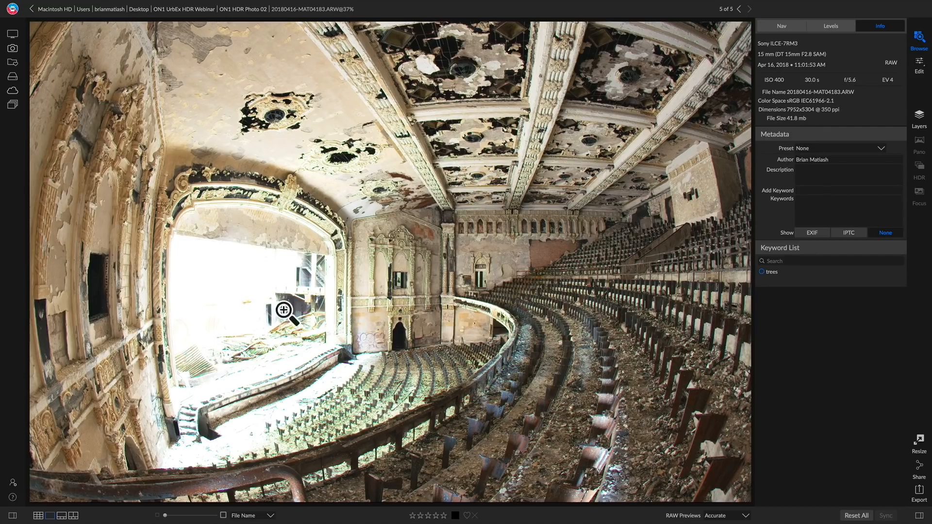
double_click(509, 339)
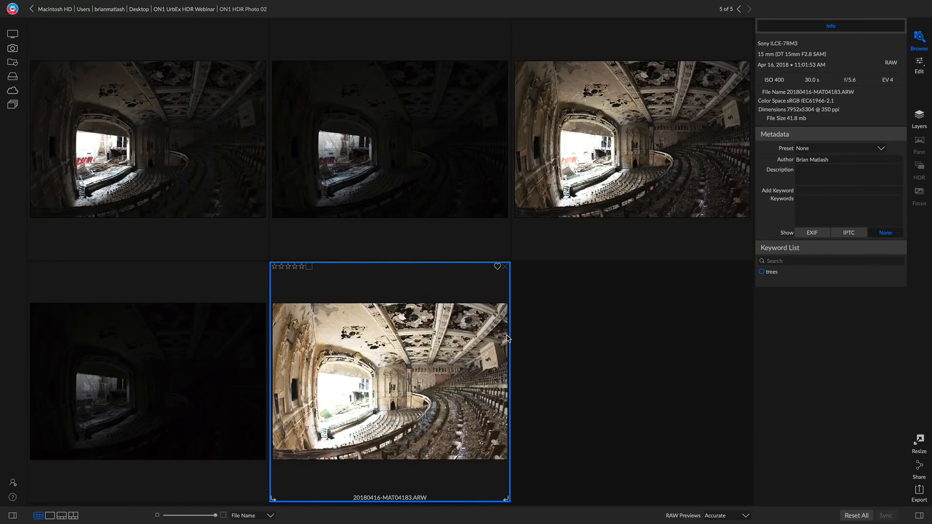
Select all five theater exposures, compare them in sequence at full preview size for stage and ceiling detail, and return to the thumbnail grid.
double_click(262, 215)
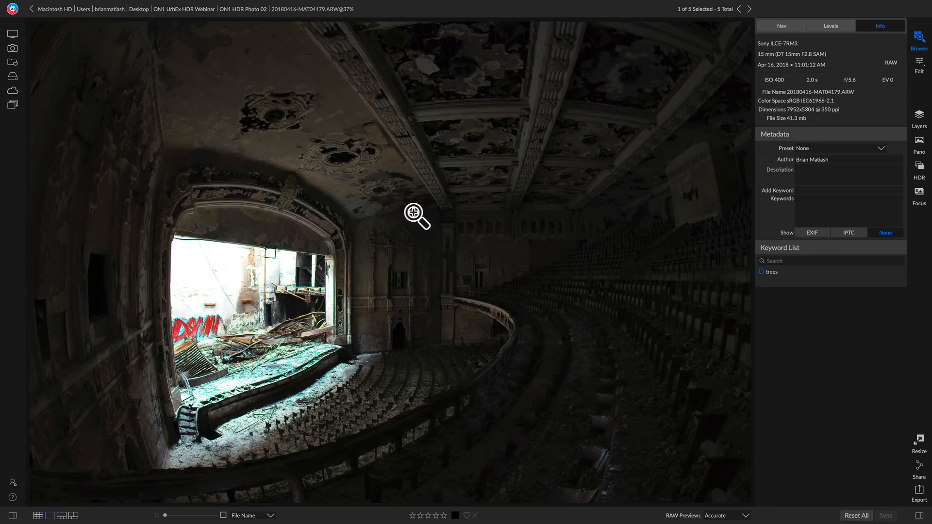
key(Right)
key(Right)
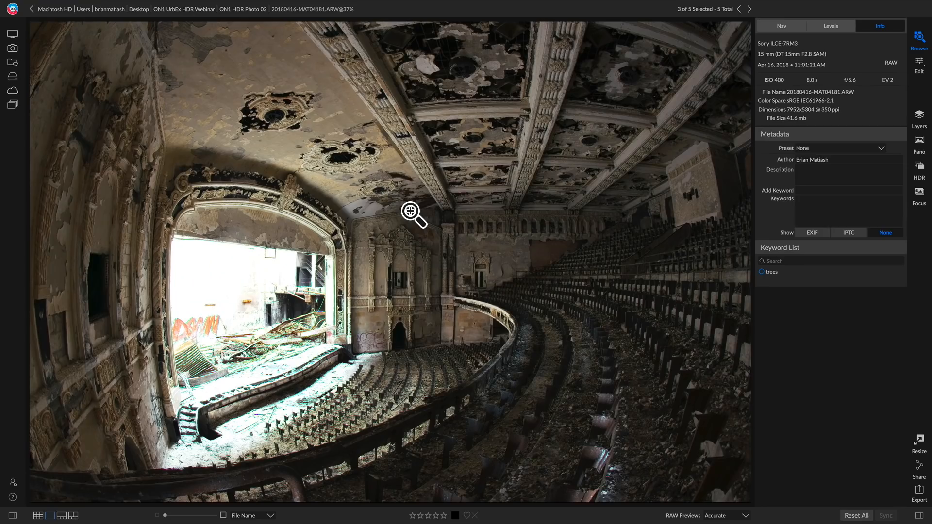
key(Right)
key(Right)
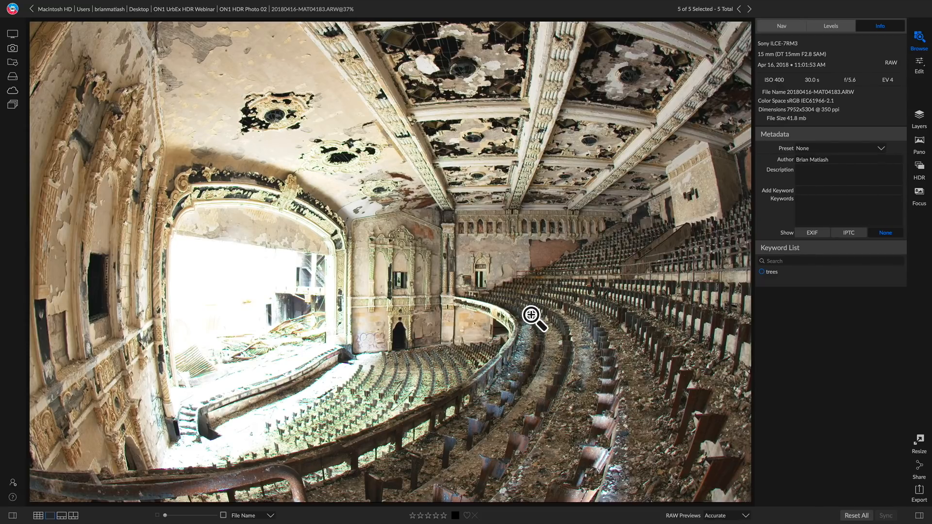
key(Left)
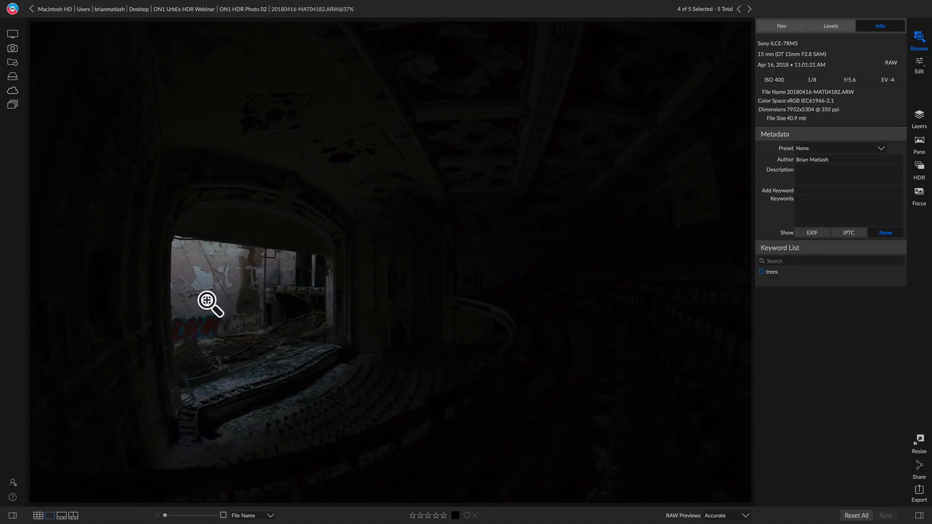
key(Left)
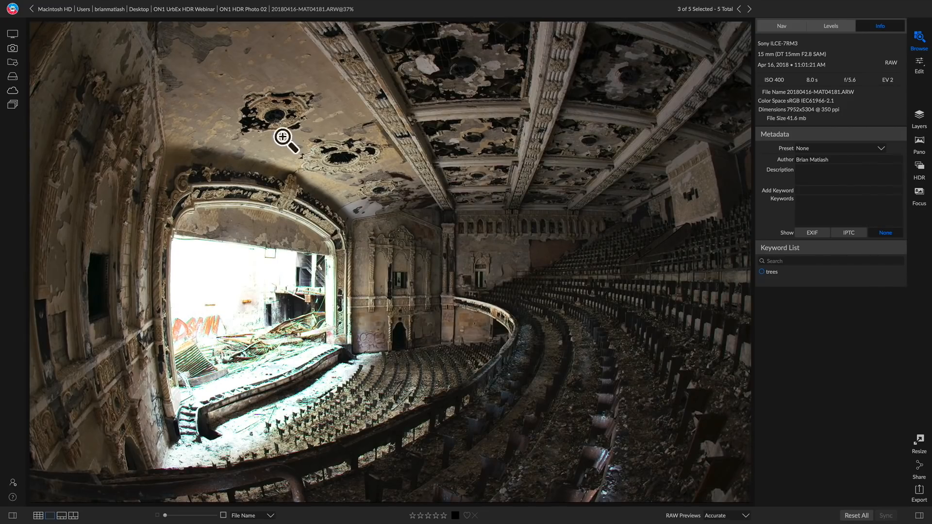
key(Left)
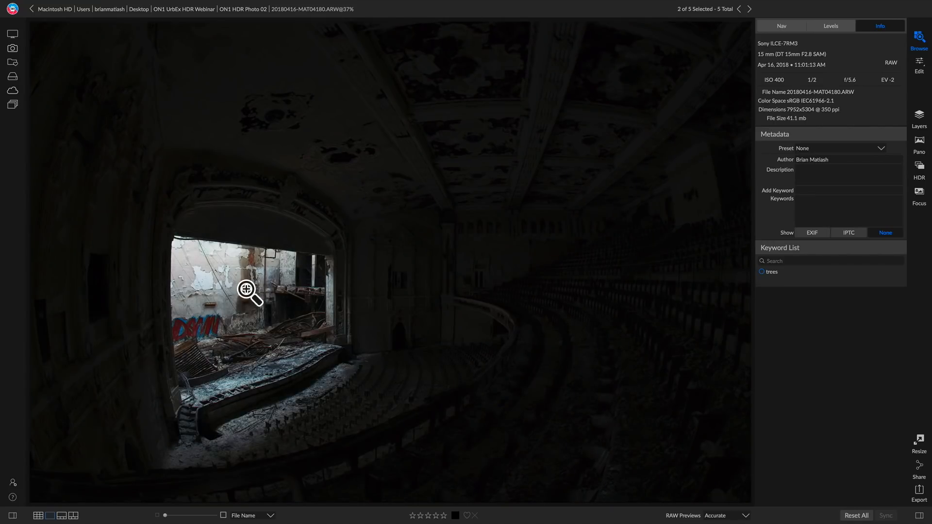
key(g)
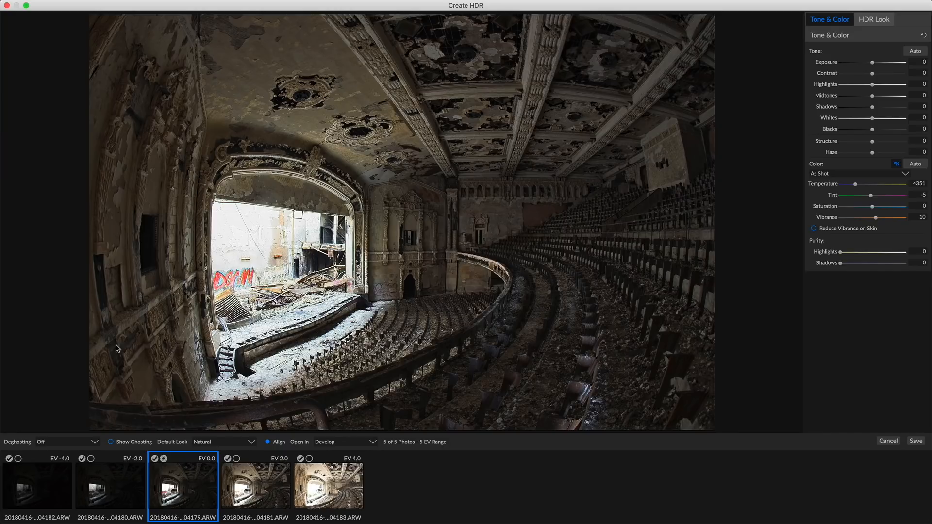
Prepare an HDR merge of the five theater exposures with Exposure 0.4, Highlights -55 and Whites -40.
click(76, 443)
click(249, 479)
drag(872, 62, 877, 64)
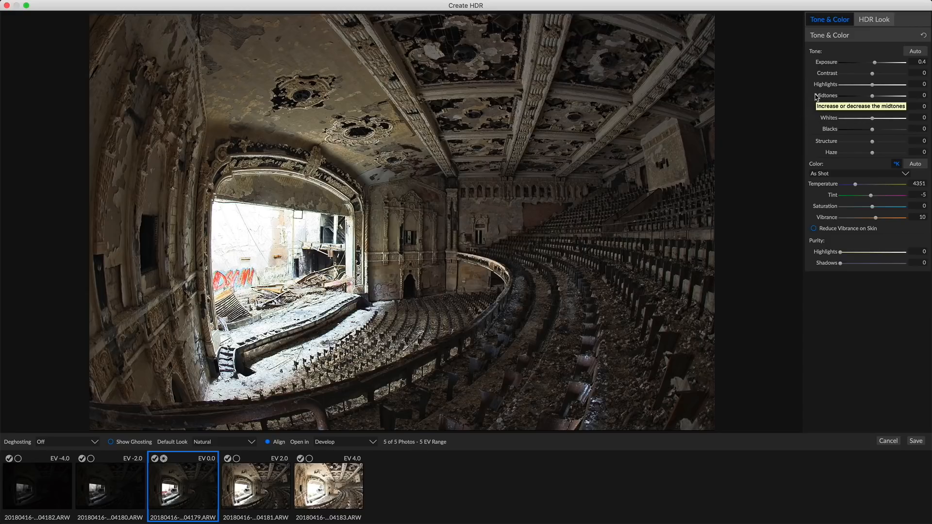
drag(873, 85, 857, 86)
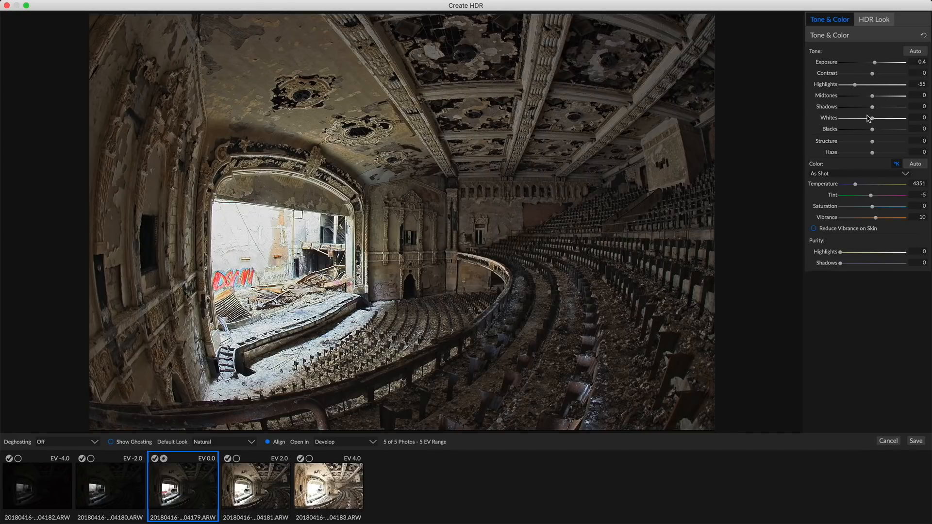
drag(873, 119, 860, 120)
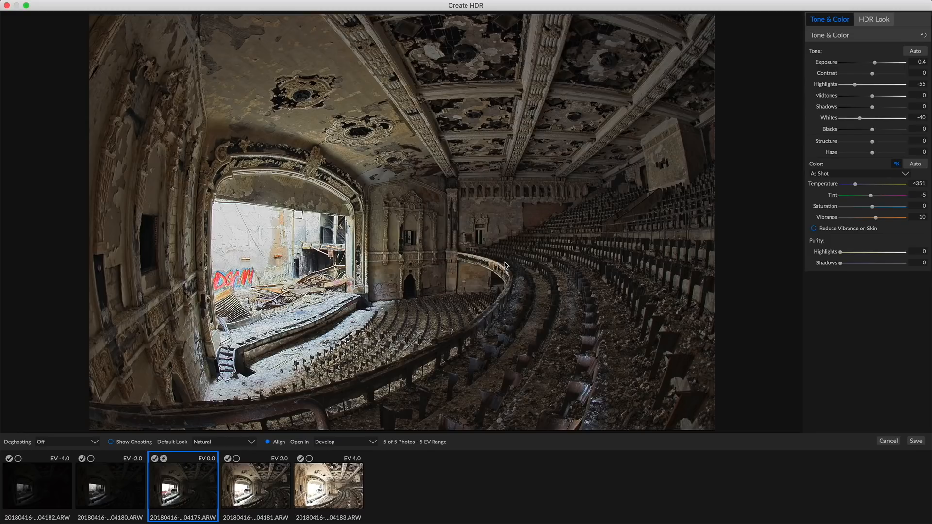
Set the theater HDR's Midtones to 19 and Shadows to 40, and save the merged photo for developing.
drag(872, 95, 878, 97)
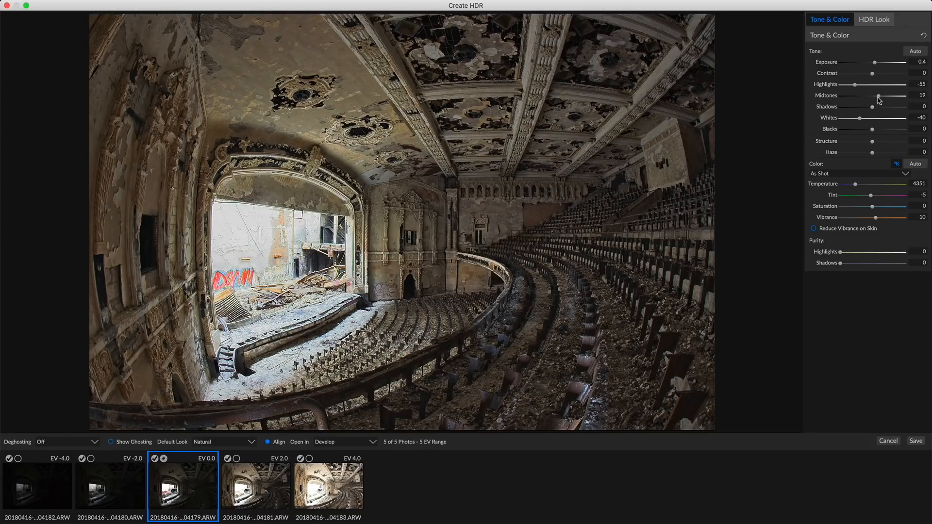
drag(873, 107, 887, 110)
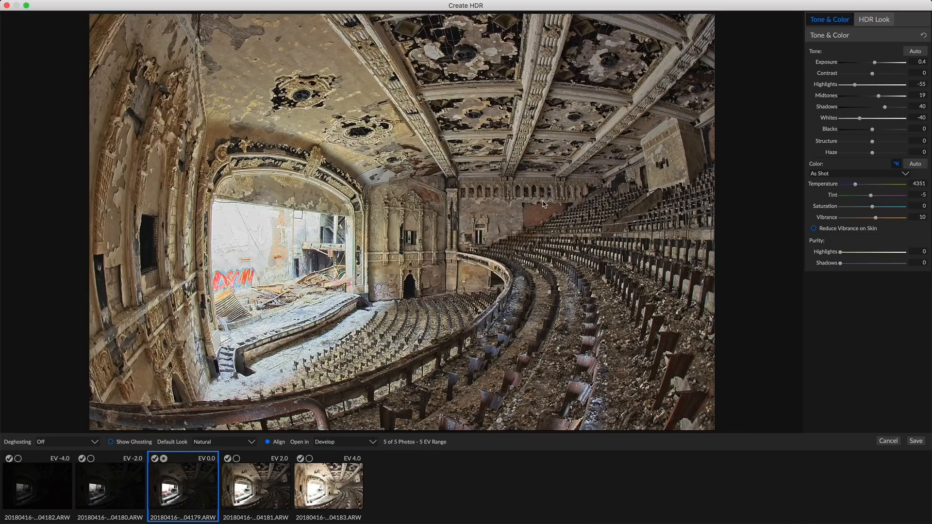
click(914, 442)
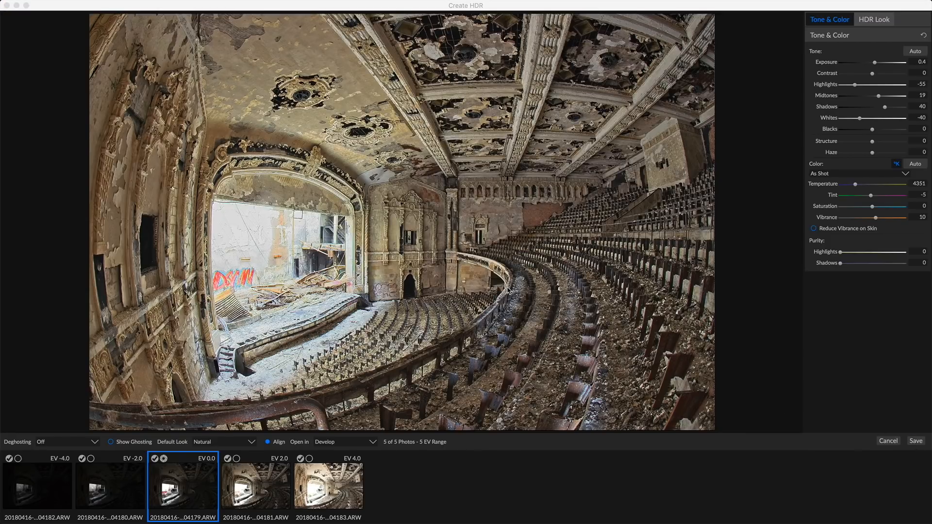
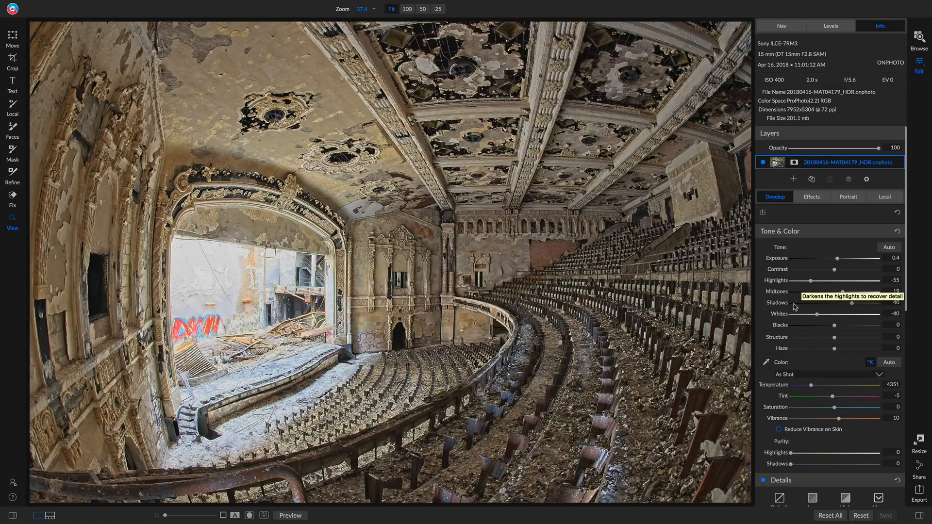
Try neutralizing the color cast by sampling the pale block above the balcony seats, and undo the white balance change.
click(767, 364)
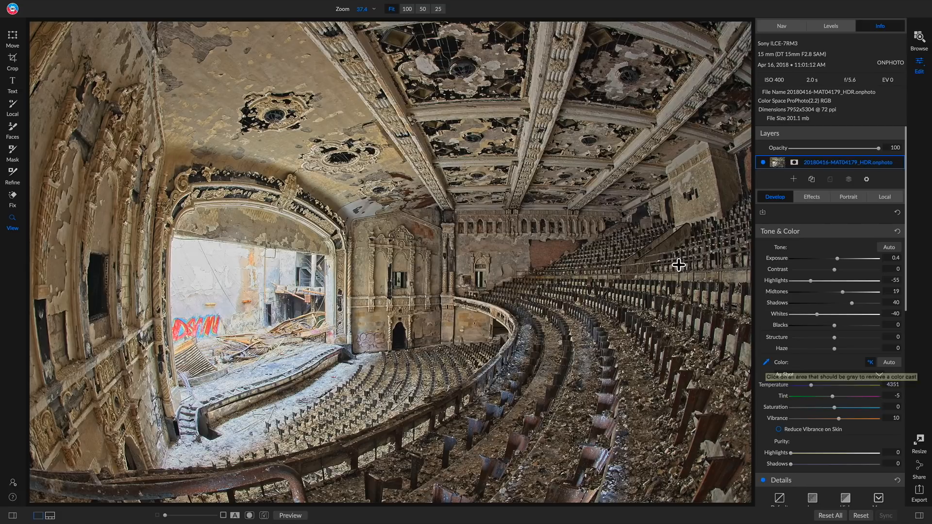
click(689, 162)
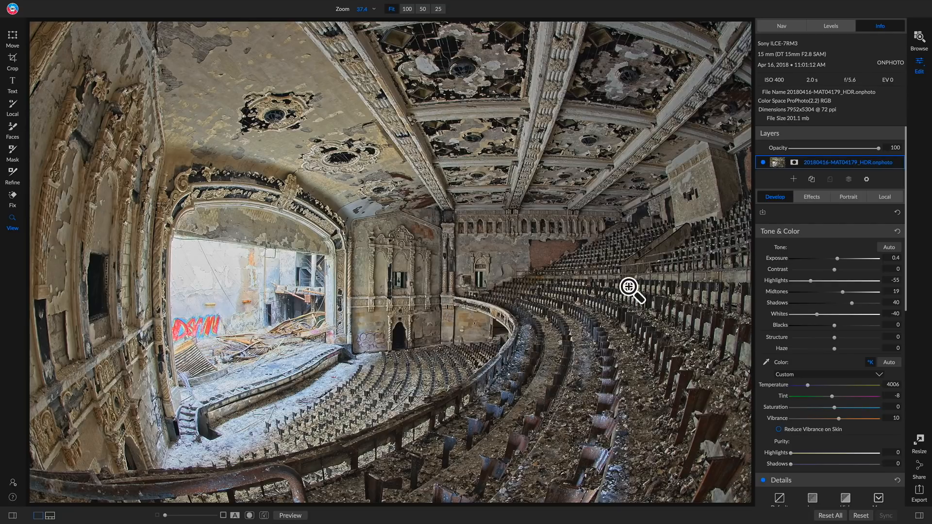
key(ctrl+z)
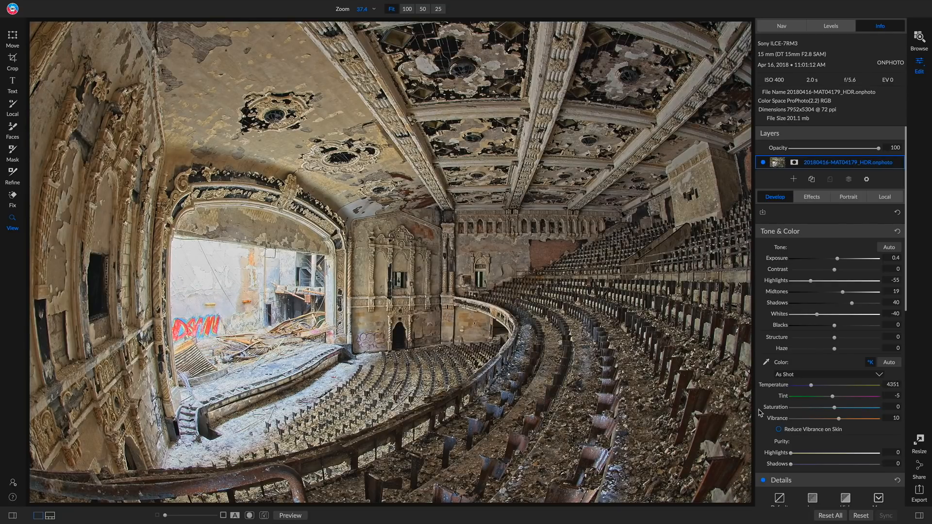
Set the white balance by sampling a gray spot on the pale block above the balcony seats.
click(766, 362)
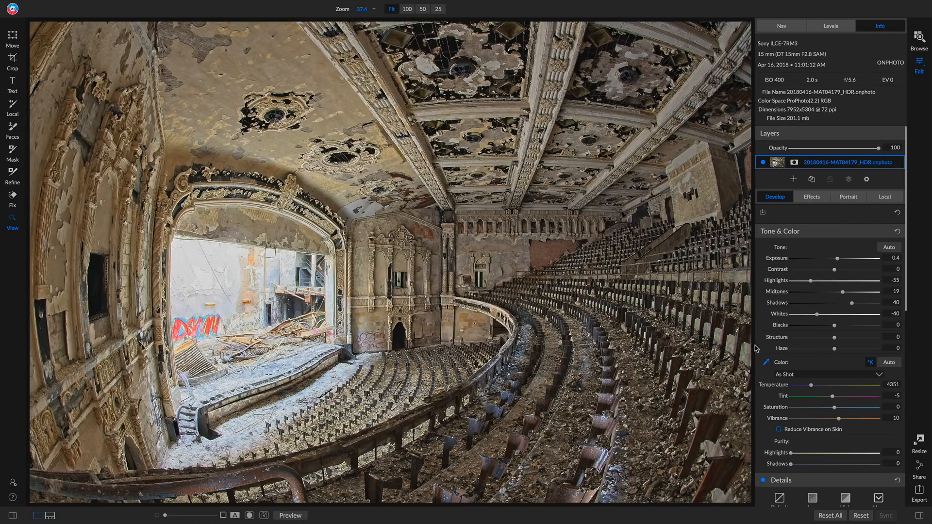
click(692, 162)
Collapse the Transform settings, try a Lens Correction distortion of -100, and reset the distortion to 0.
scroll(847, 394, down, 10)
scroll(847, 394, down, 1)
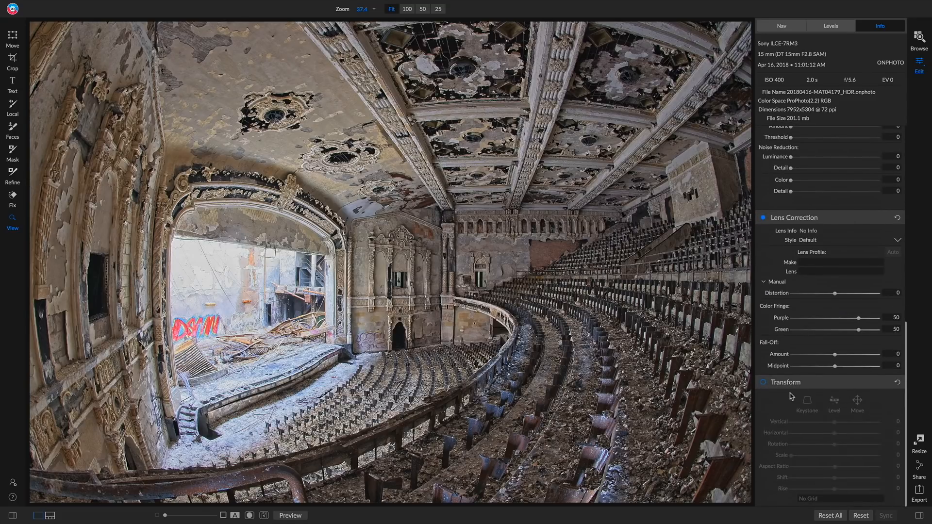
click(773, 388)
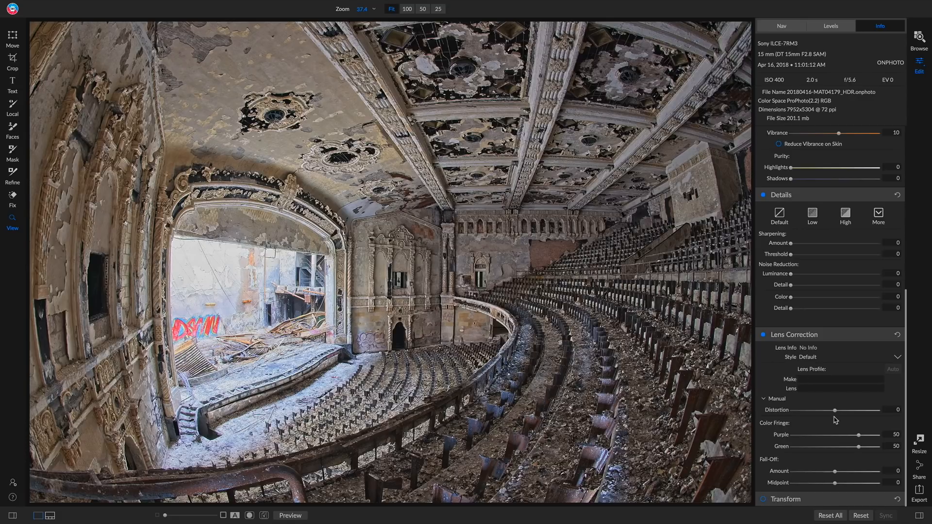
drag(835, 410, 778, 413)
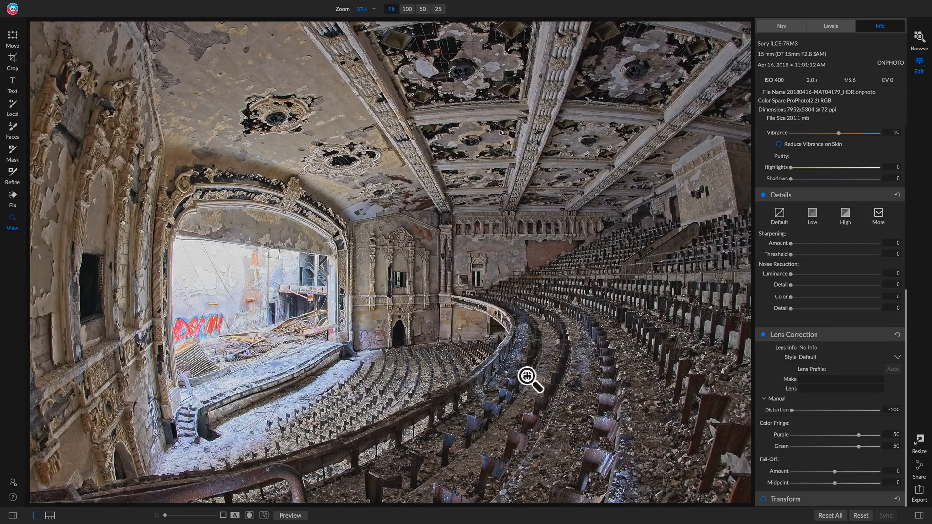
double_click(783, 411)
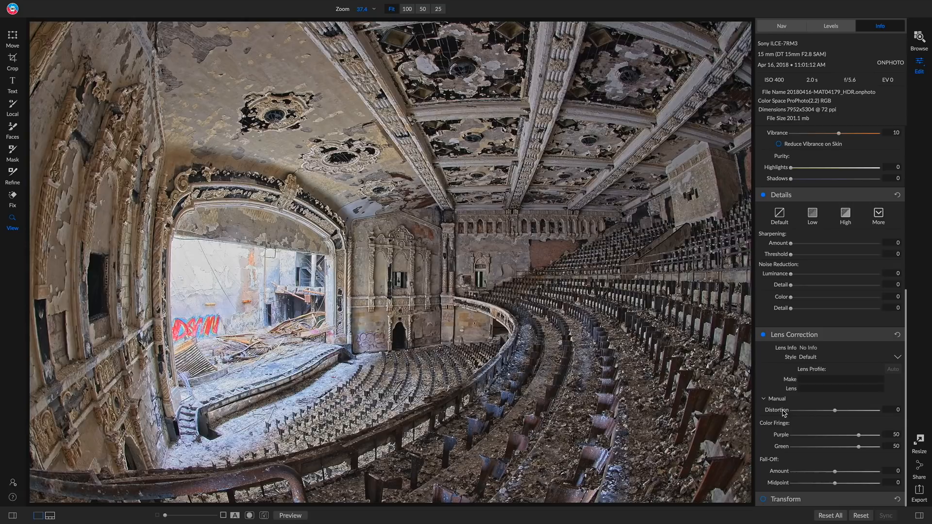
drag(833, 415, 811, 416)
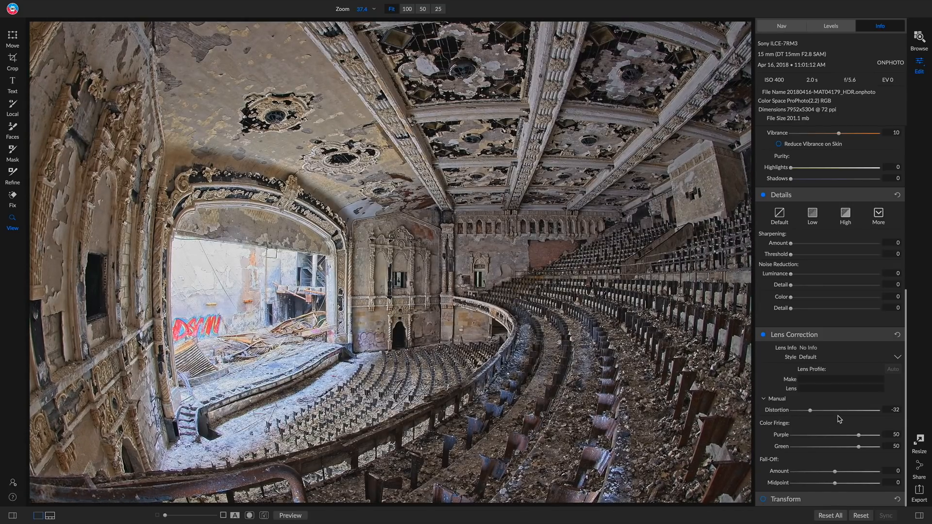
double_click(778, 411)
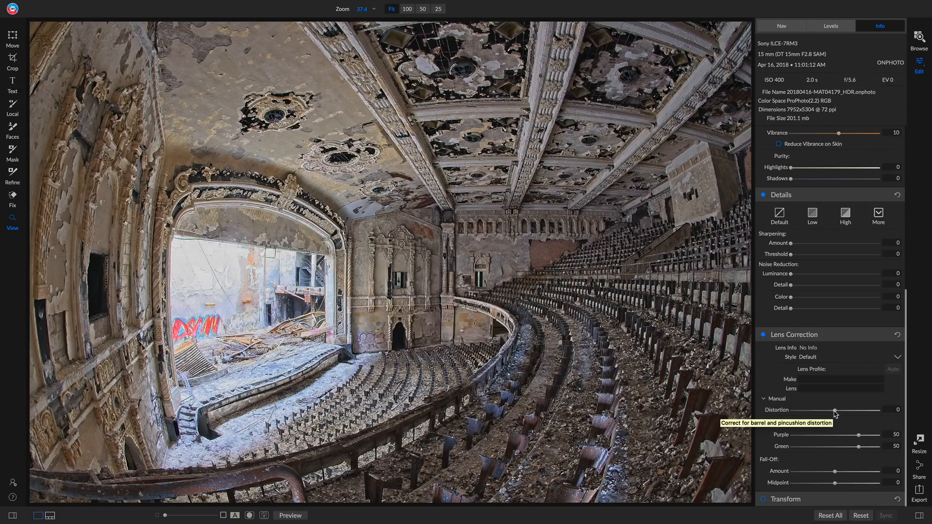
drag(835, 411, 772, 417)
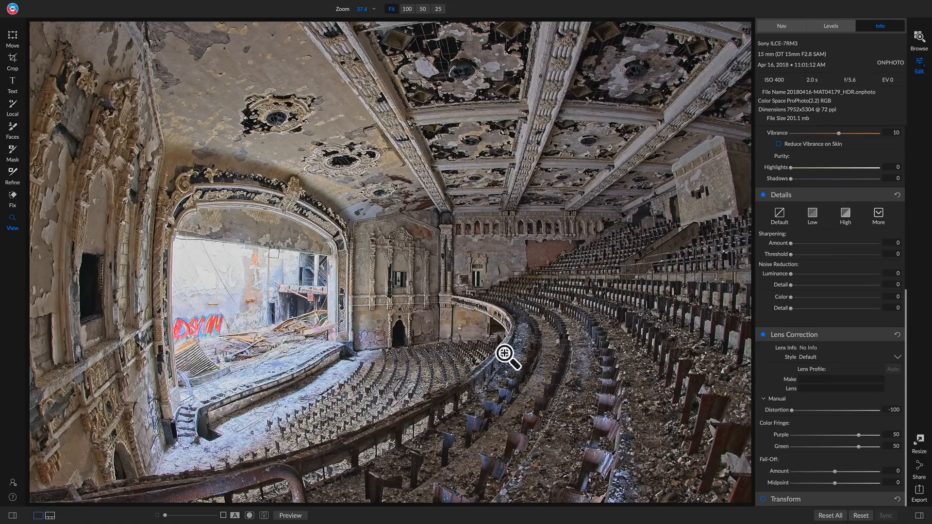
double_click(780, 411)
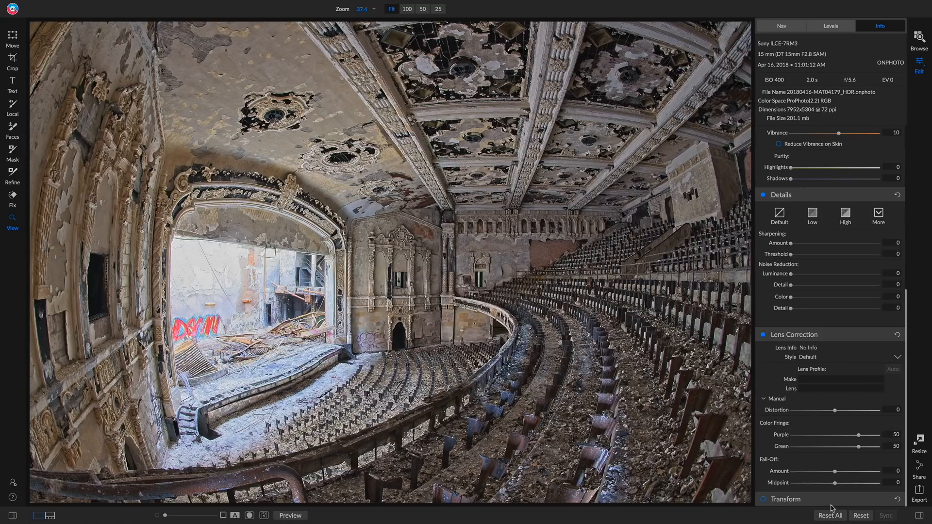
Set the theater photo's manual Lens Correction distortion to -100.
drag(834, 411, 751, 417)
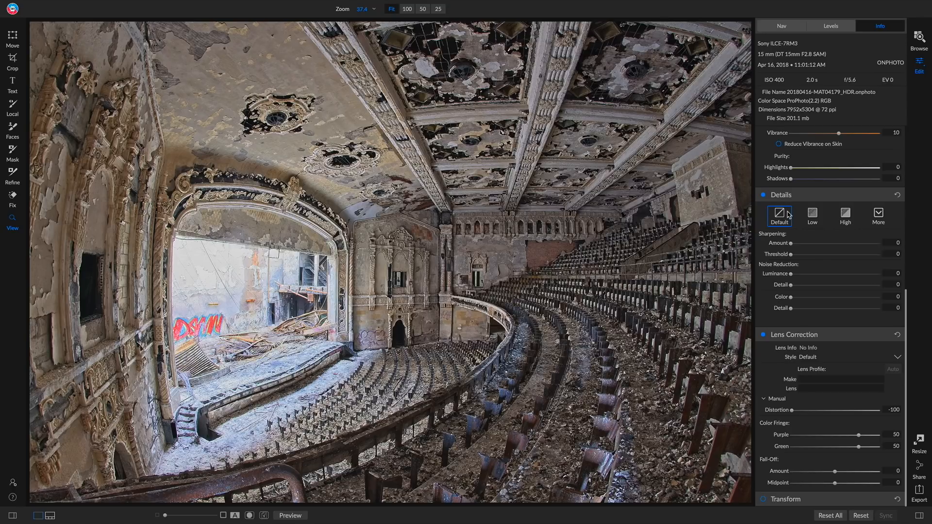
Add a Blur filter from the effects and set its blending mode to Soft Light.
scroll(792, 197, up, 5)
click(812, 196)
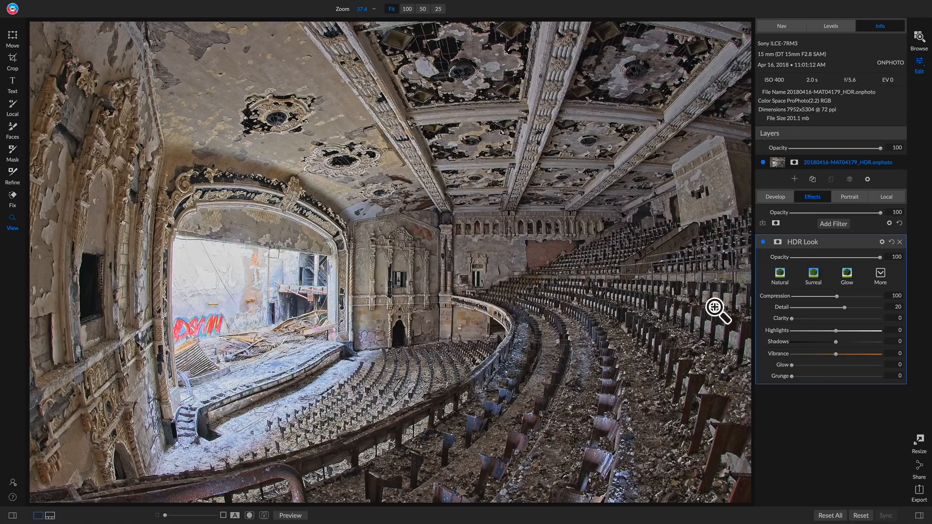
click(840, 226)
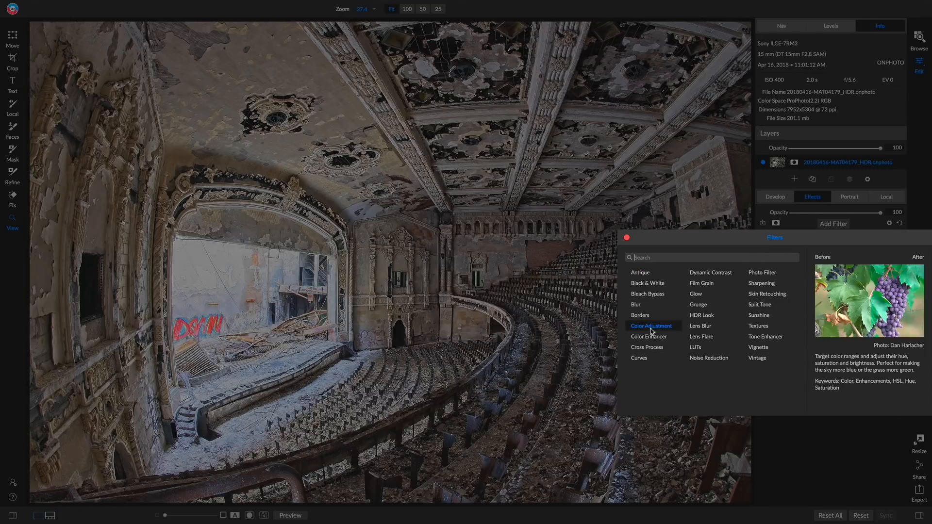
click(640, 305)
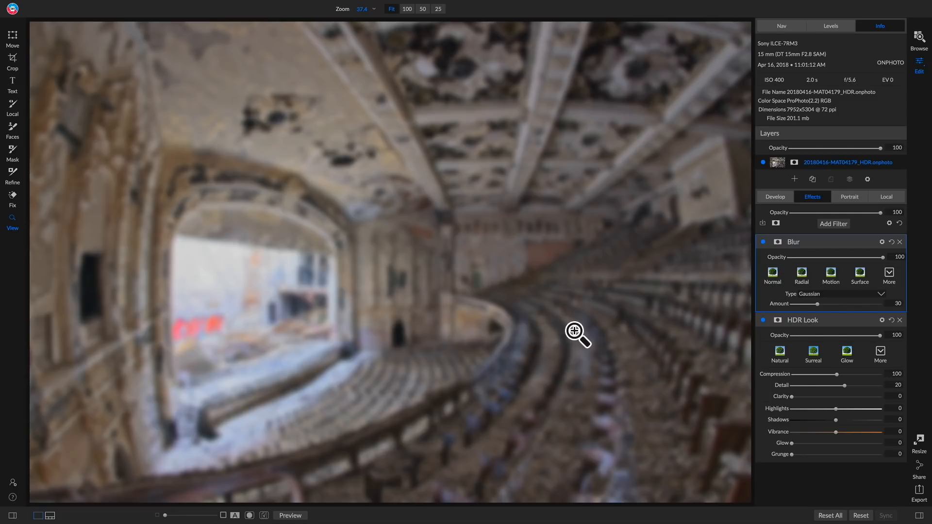
click(882, 242)
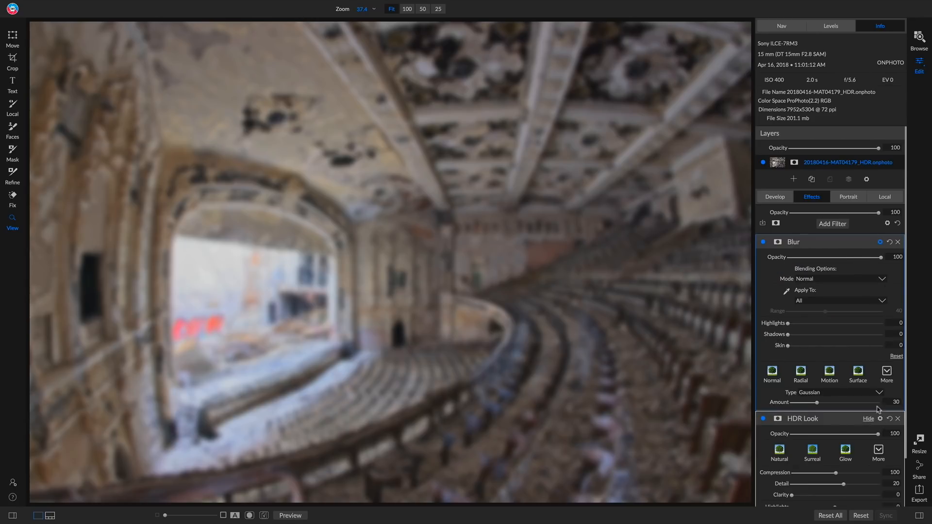
click(844, 280)
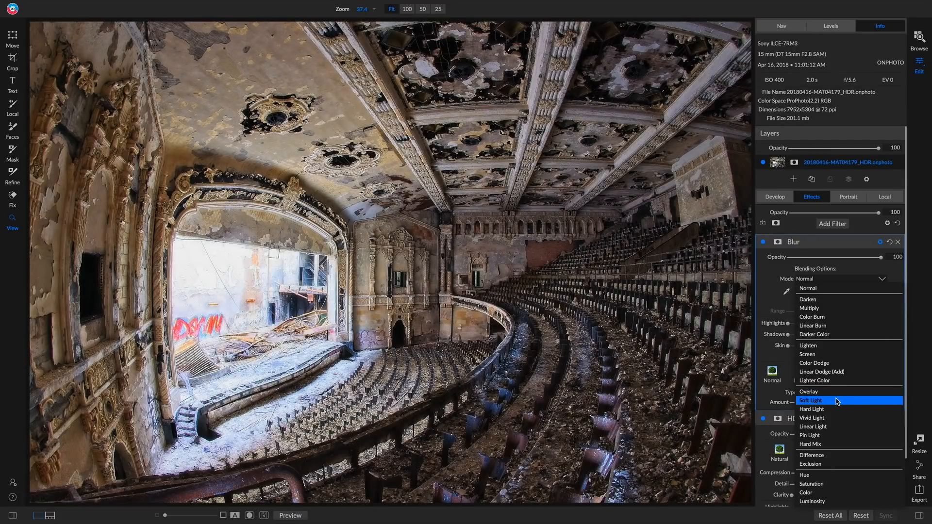
click(837, 402)
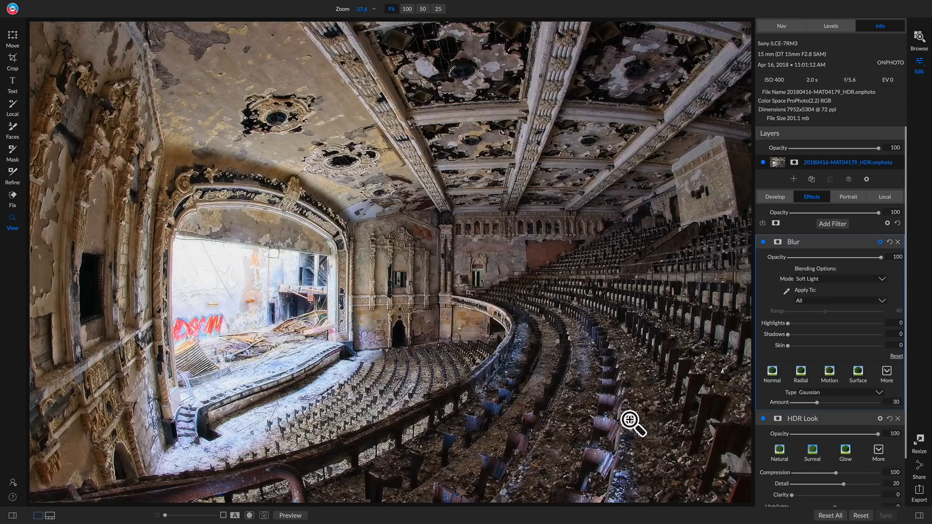
Lower the Blur filter's opacity to 25, comparing the photo with and without the filter before and after the change.
click(763, 242)
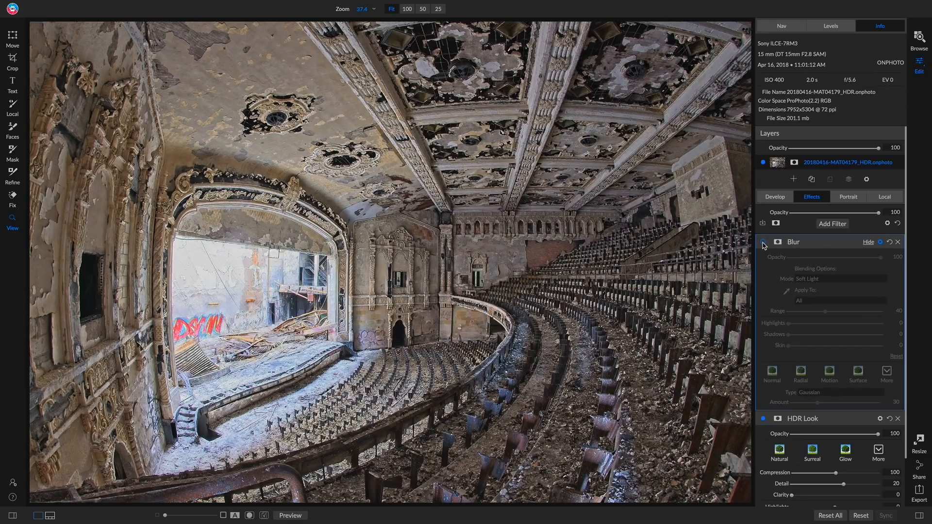
click(763, 242)
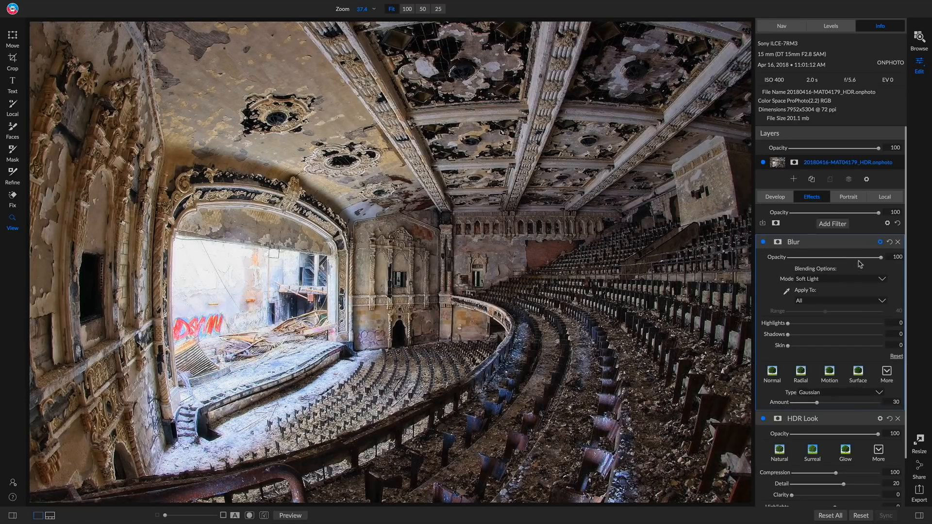
drag(879, 259, 814, 261)
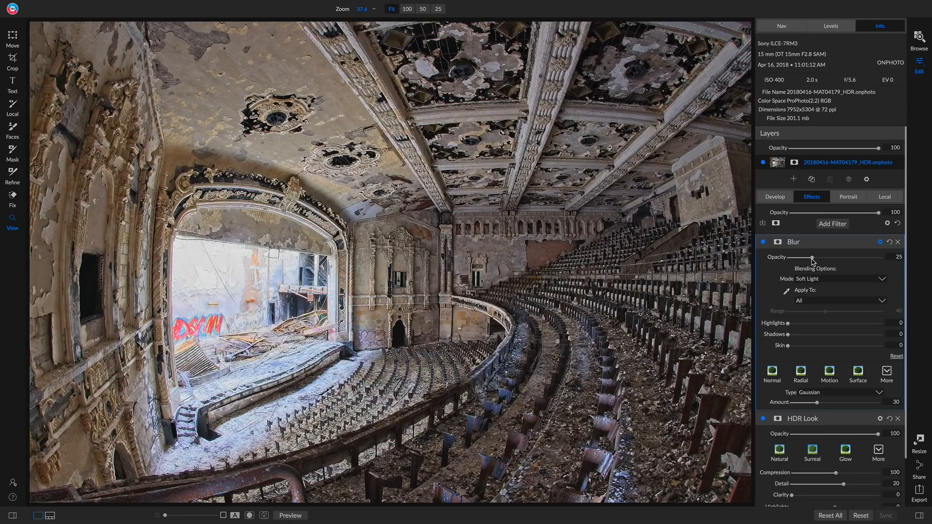
click(762, 242)
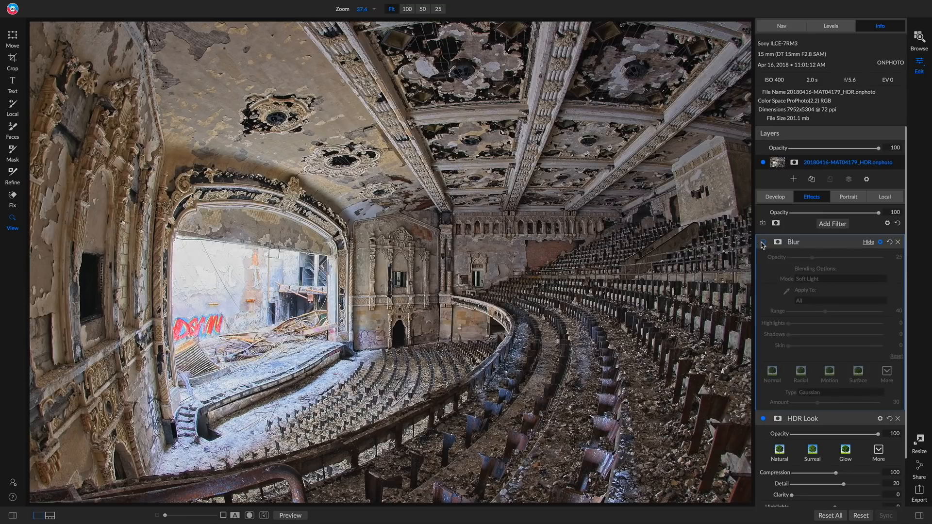
click(762, 243)
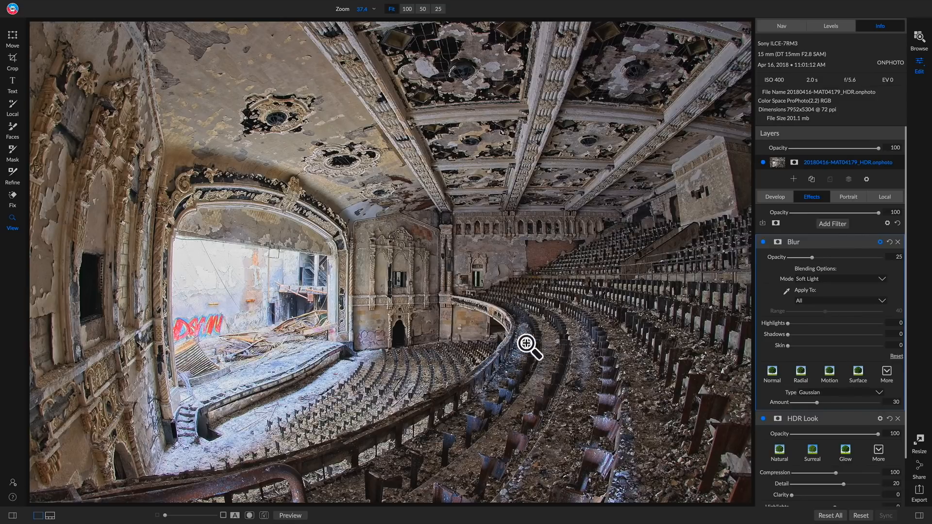
Restrict the Blur filter to the Midtones and collapse the Blur and HDR Look settings.
click(811, 301)
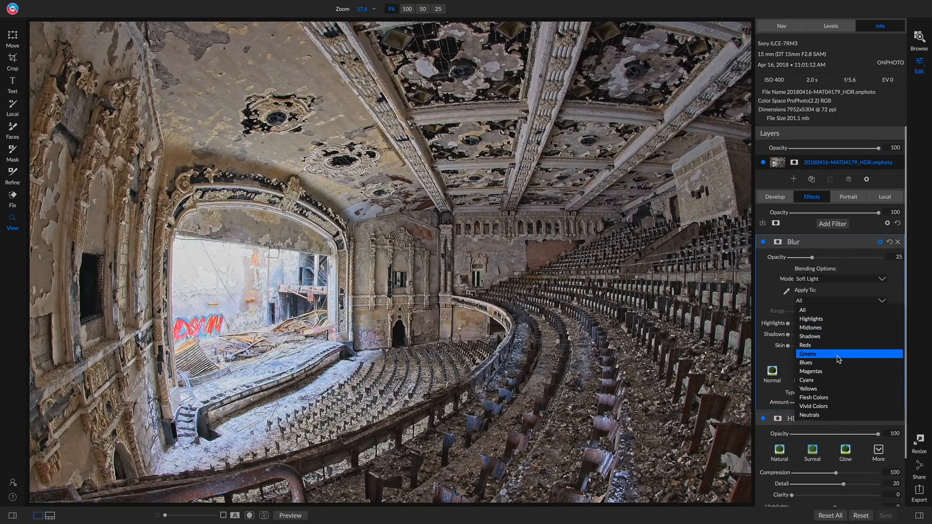
click(812, 329)
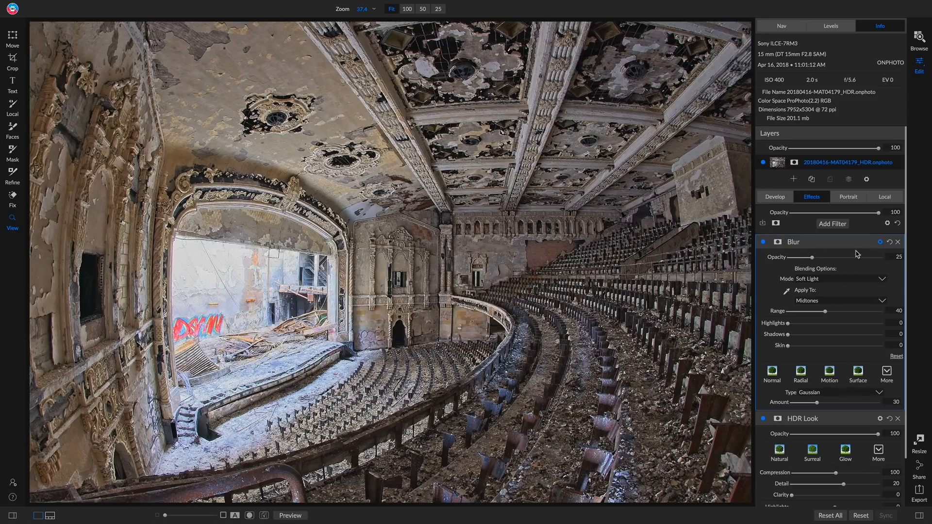
click(868, 242)
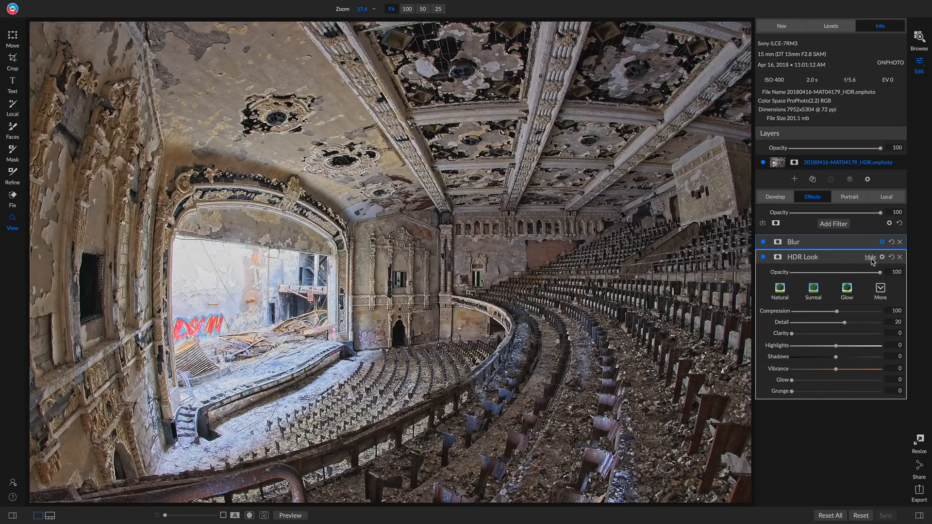
click(870, 258)
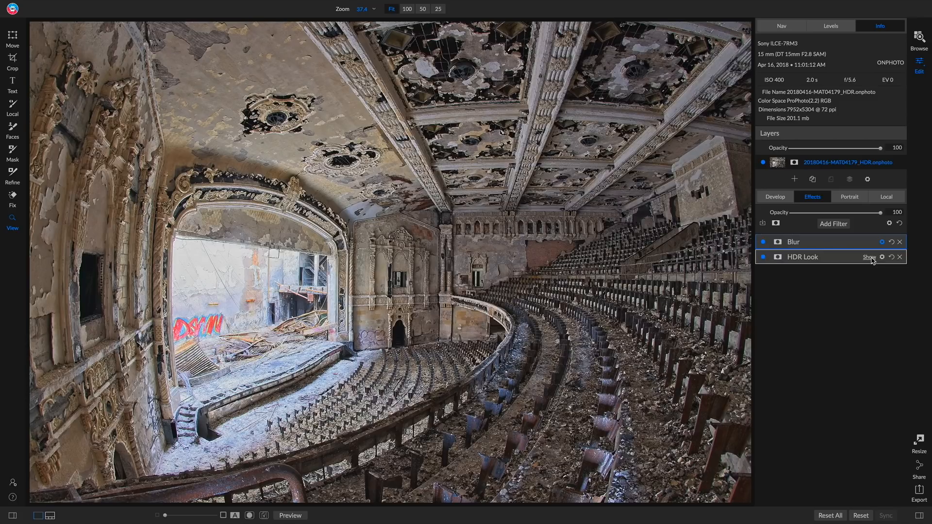
Add a Vintage filter and apply the preset style listed between Katy and Ocean Waves.
click(834, 224)
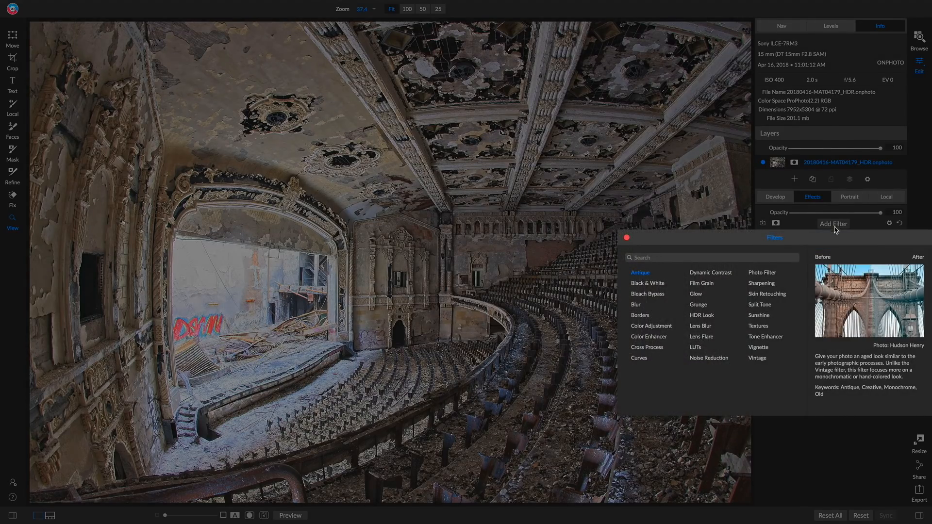
click(767, 361)
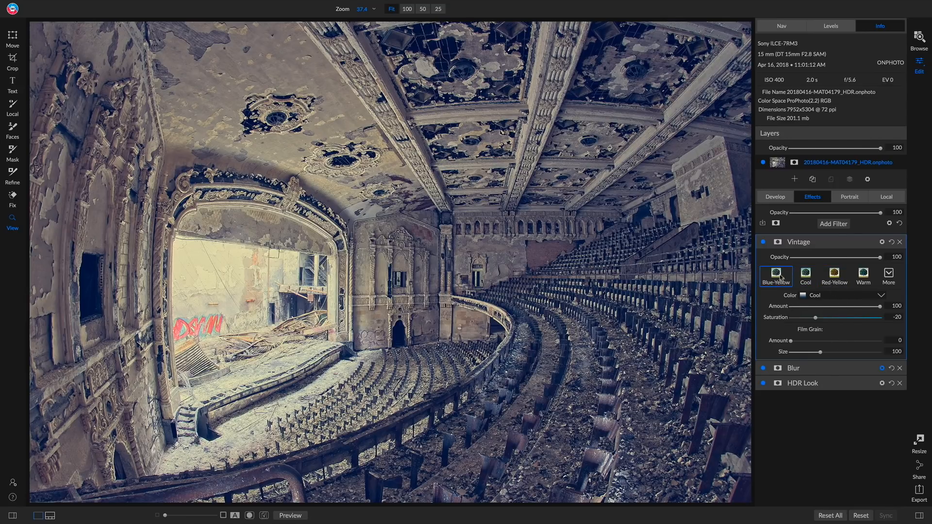
click(891, 279)
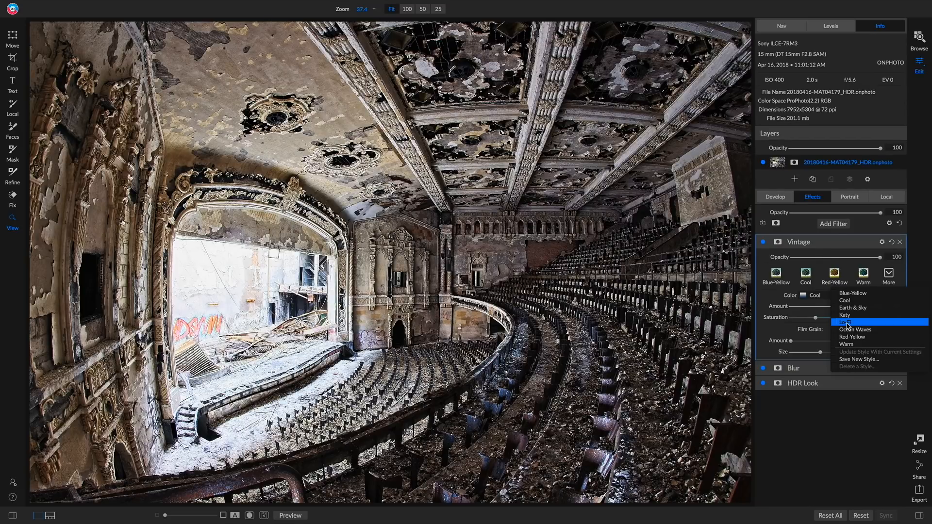
click(848, 324)
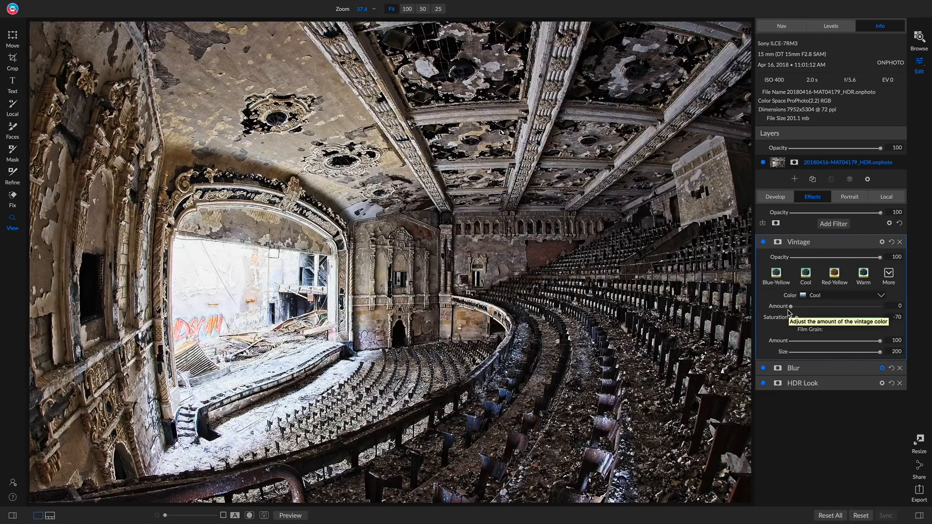
Set the Vintage filter's color to Oatmeal and its color amount to 61.
click(830, 296)
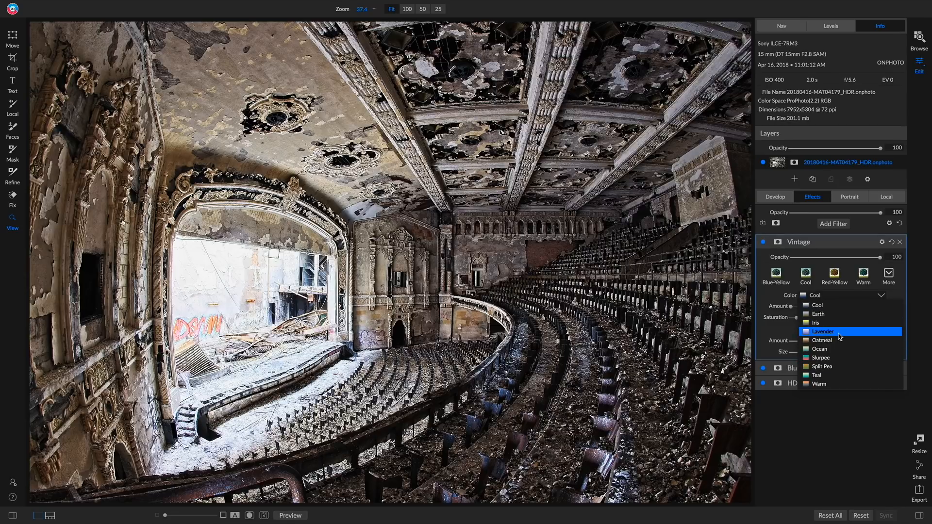
click(785, 319)
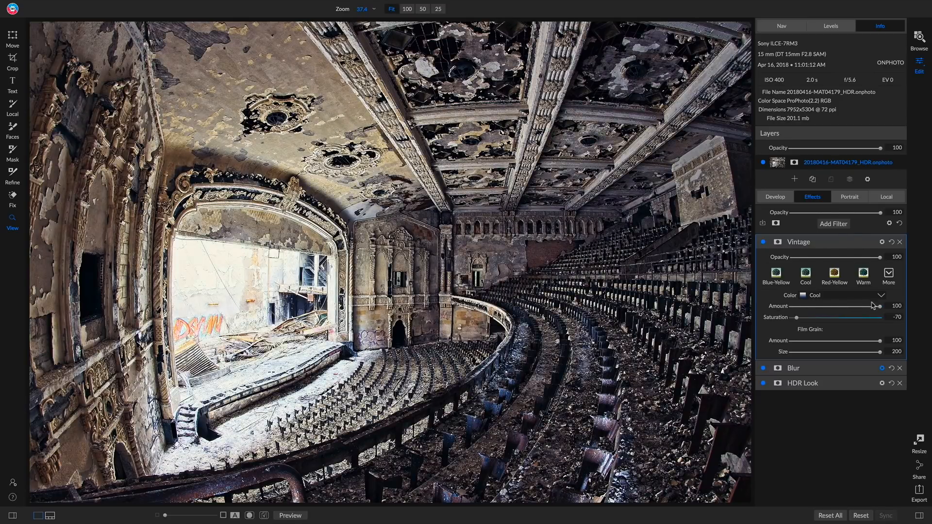
click(839, 296)
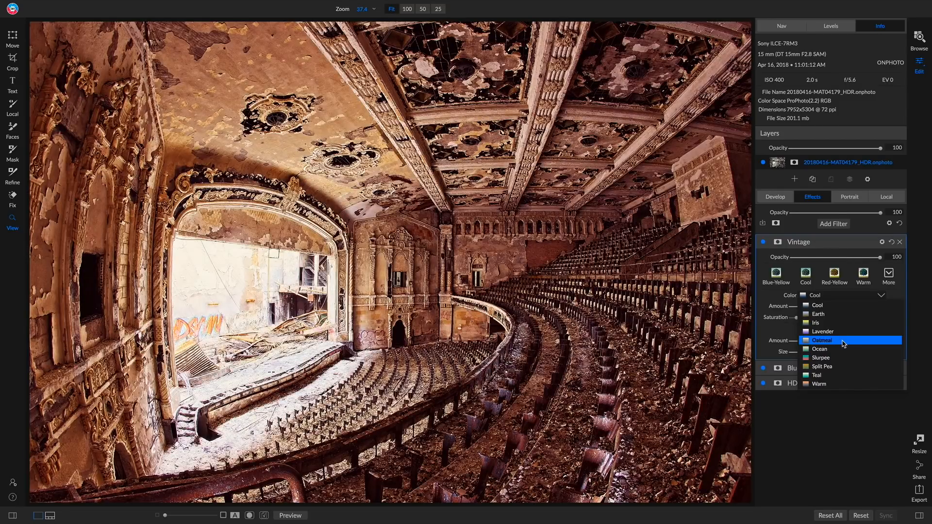
click(843, 343)
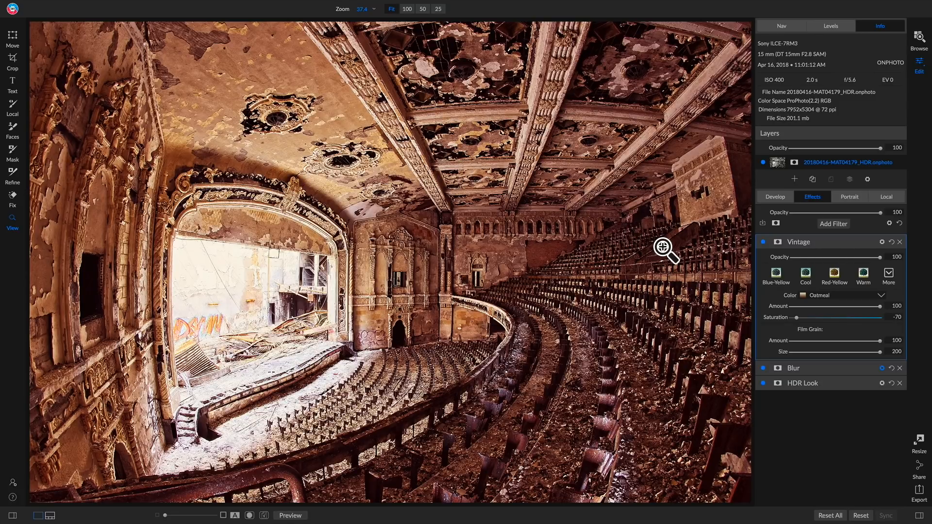
drag(880, 307, 846, 312)
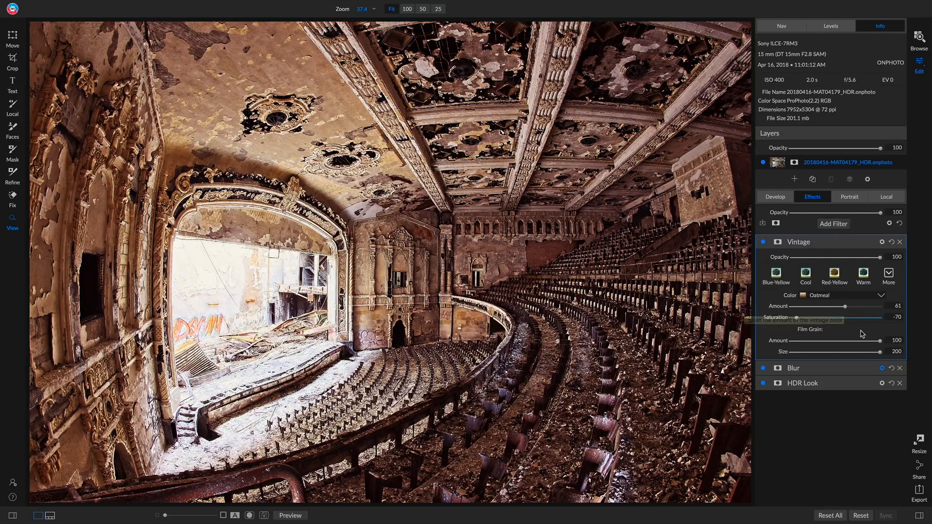
Show the Vintage filter's blending options and change its blending mode to Soft Light.
click(882, 243)
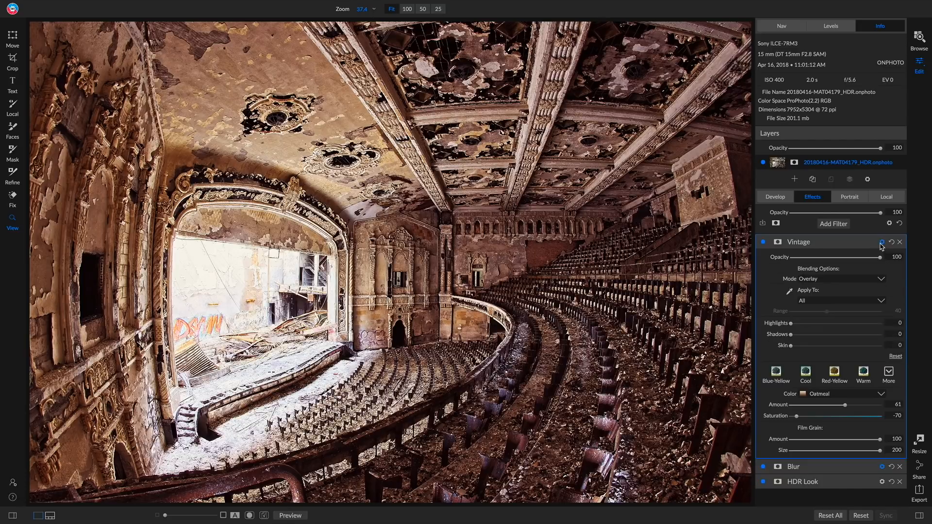
click(826, 281)
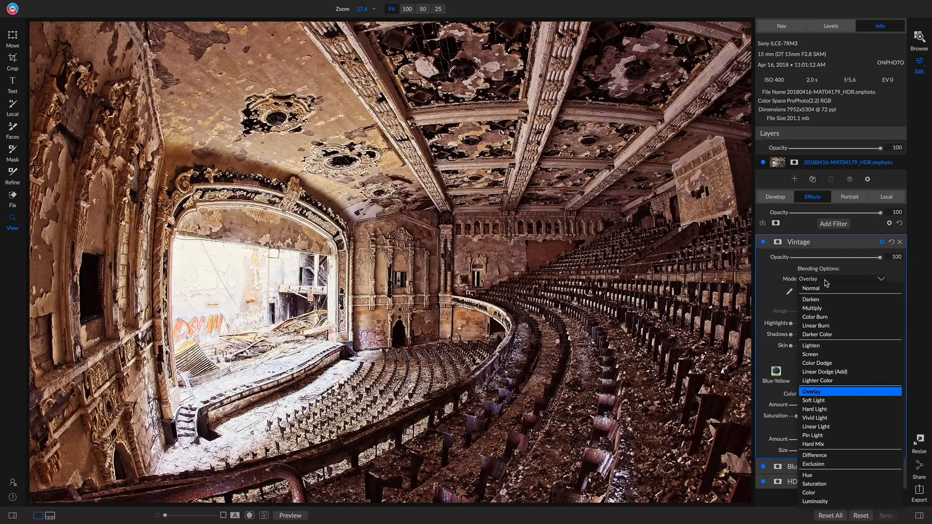
click(803, 402)
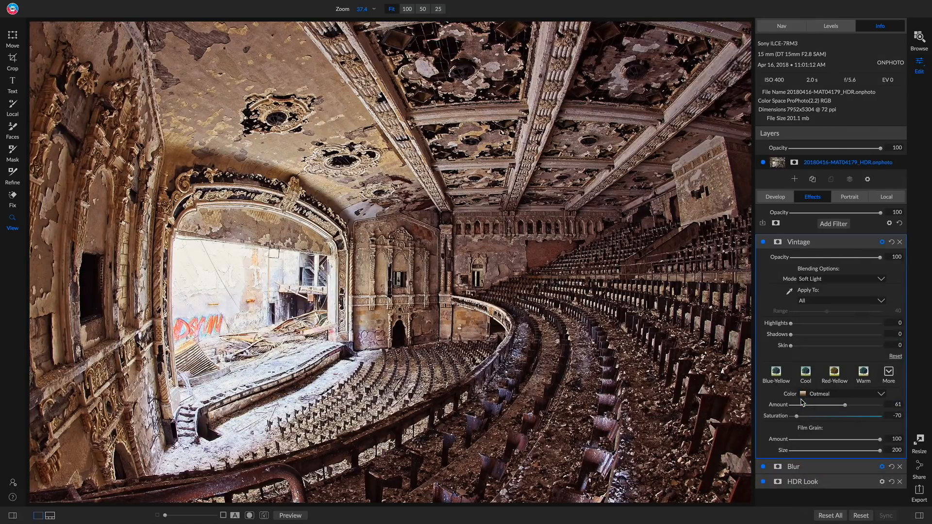
click(808, 280)
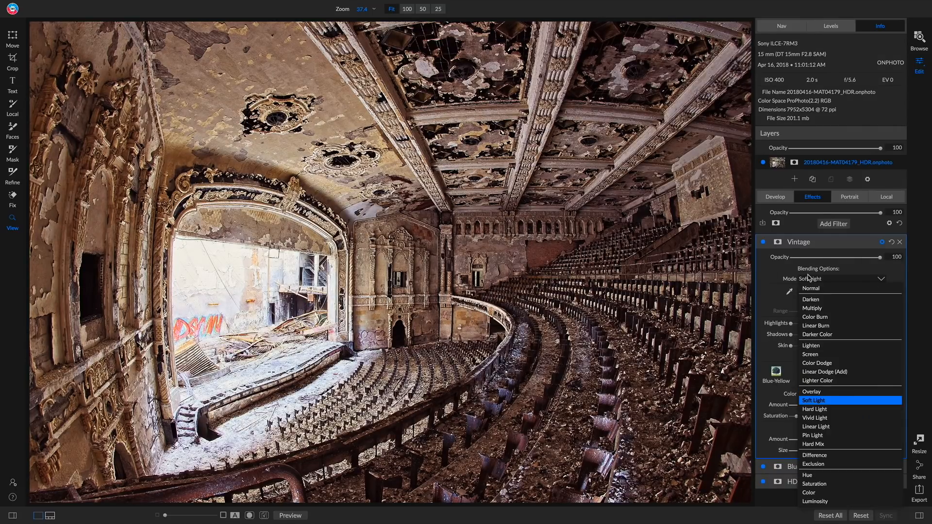
click(811, 400)
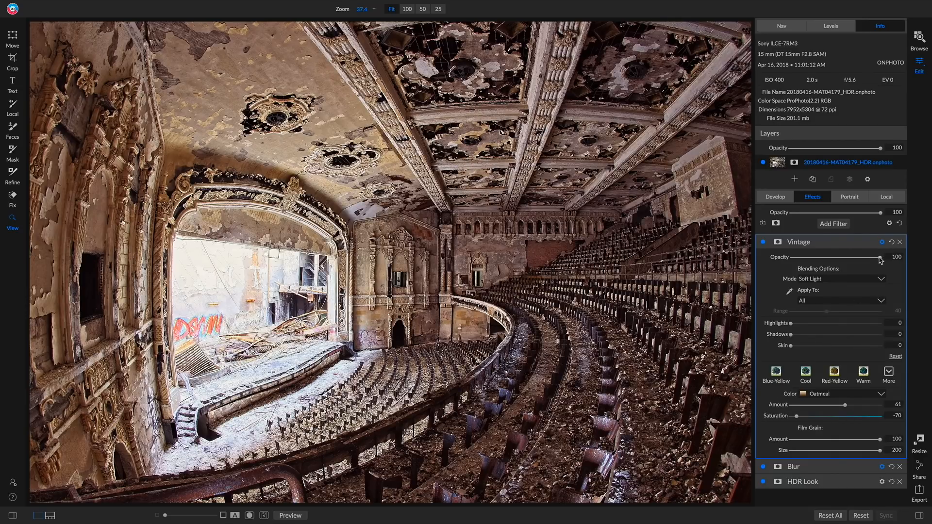
Lower the Vintage filter's opacity to 80 and compare the photo with the filter off and on.
mouse_move(880, 260)
mouse_down()
mouse_move(850, 261)
mouse_move(864, 264)
mouse_up()
click(762, 242)
click(762, 242)
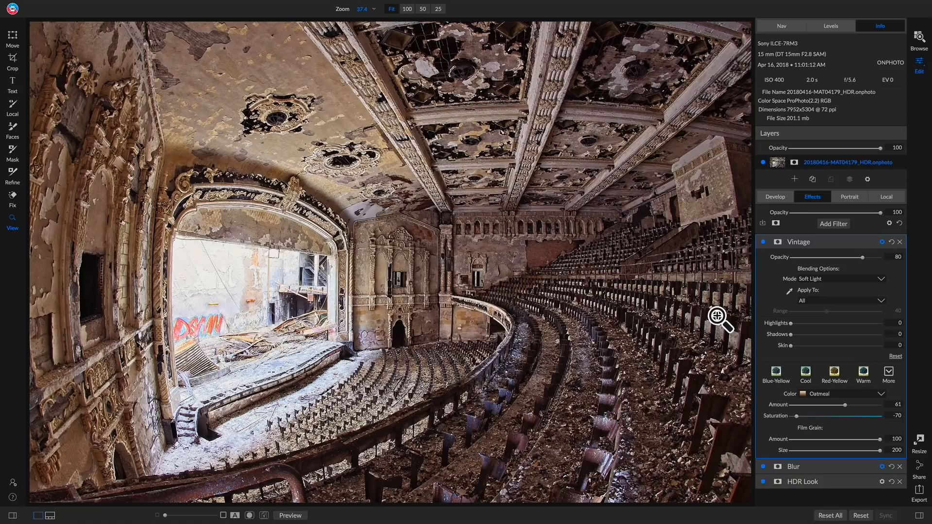
Collapse the Vintage filter's settings and add a Vignette filter to the theater photo.
click(865, 242)
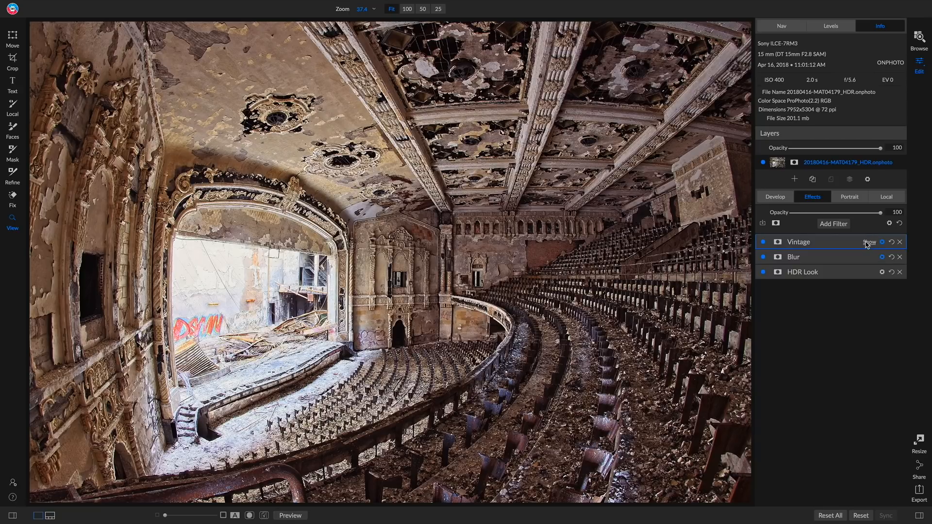
click(835, 224)
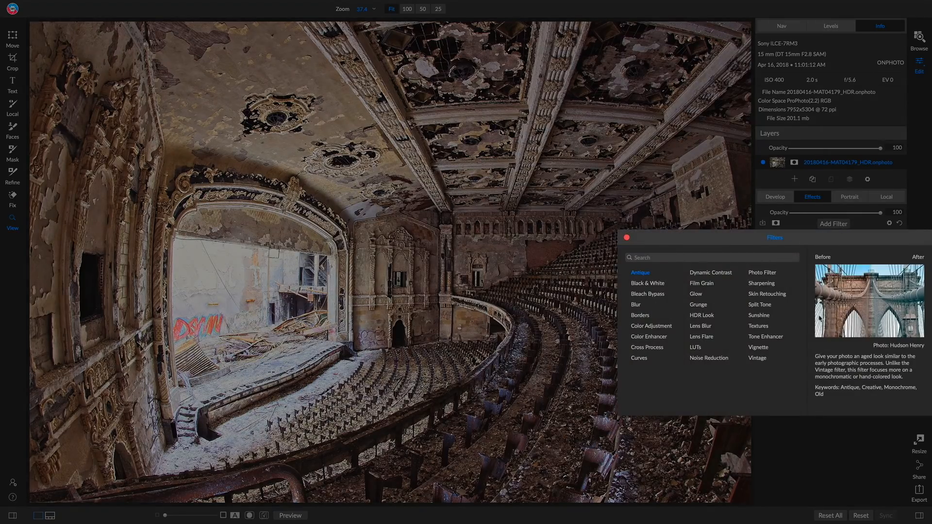
click(779, 350)
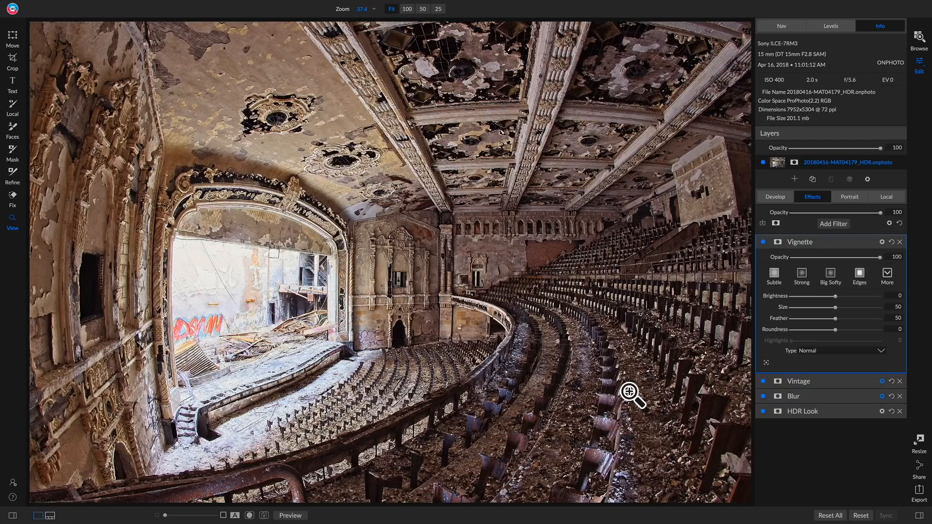
Try the vignette at brightness -100, size 3 and feather 5, and reset these three settings to their defaults.
drag(835, 297, 795, 320)
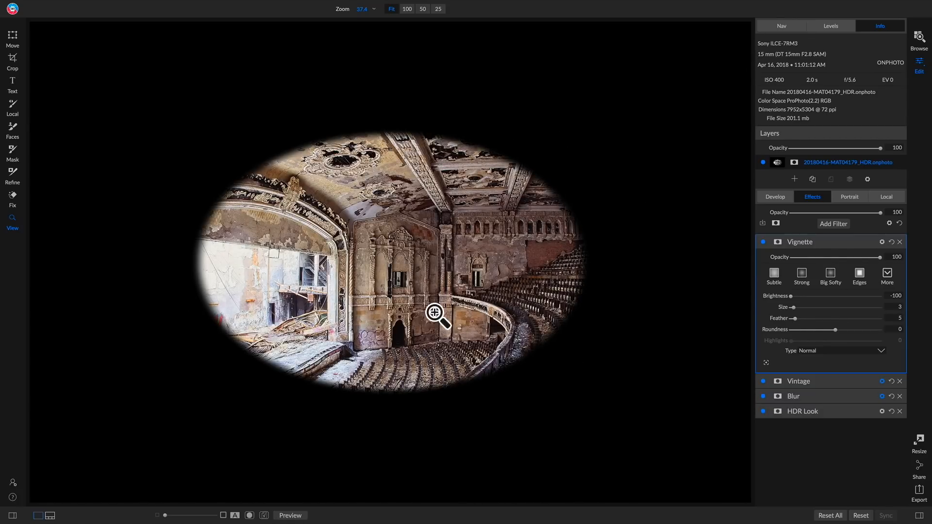
double_click(779, 297)
double_click(783, 308)
double_click(780, 318)
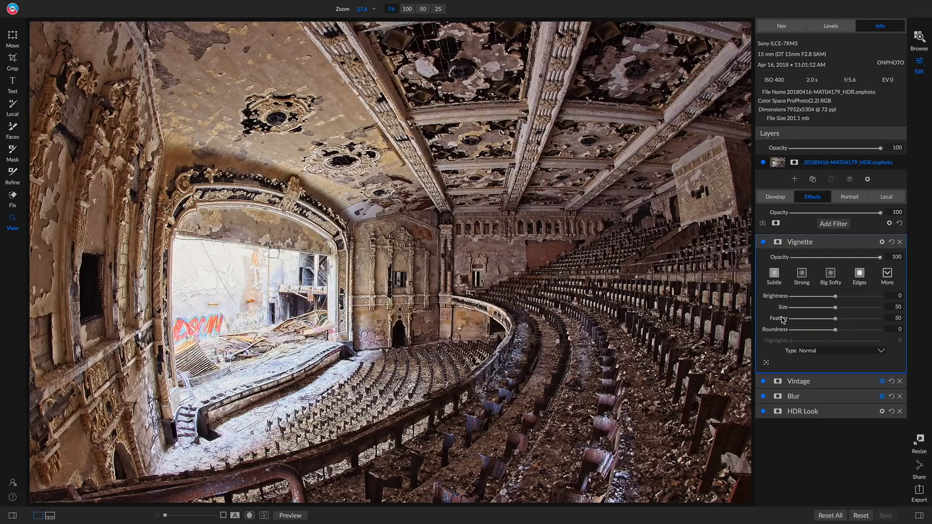
Recenter the vignette on the theater's stage.
click(766, 363)
click(279, 318)
Check the recentered vignette at brightness -100, size 6 and feather 0, and restore the default settings.
drag(835, 296, 777, 297)
drag(836, 307, 782, 325)
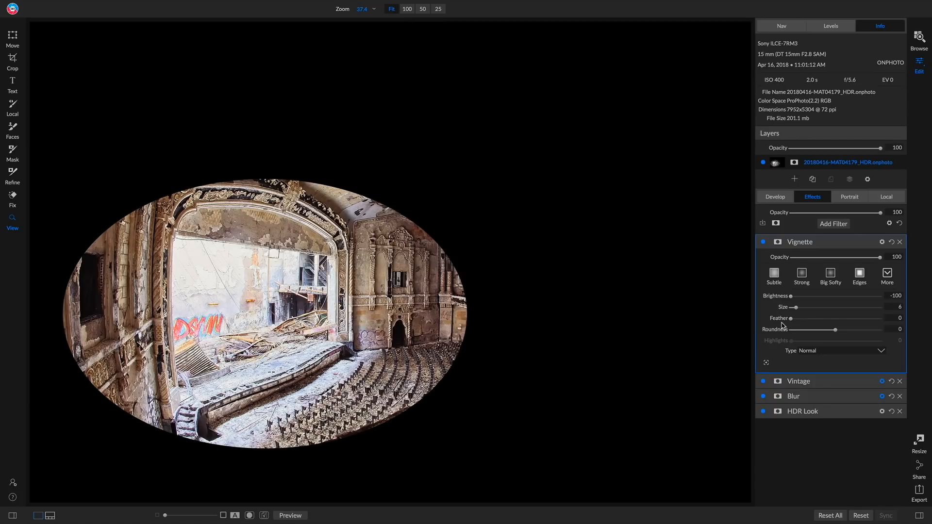
double_click(778, 320)
double_click(783, 310)
double_click(780, 299)
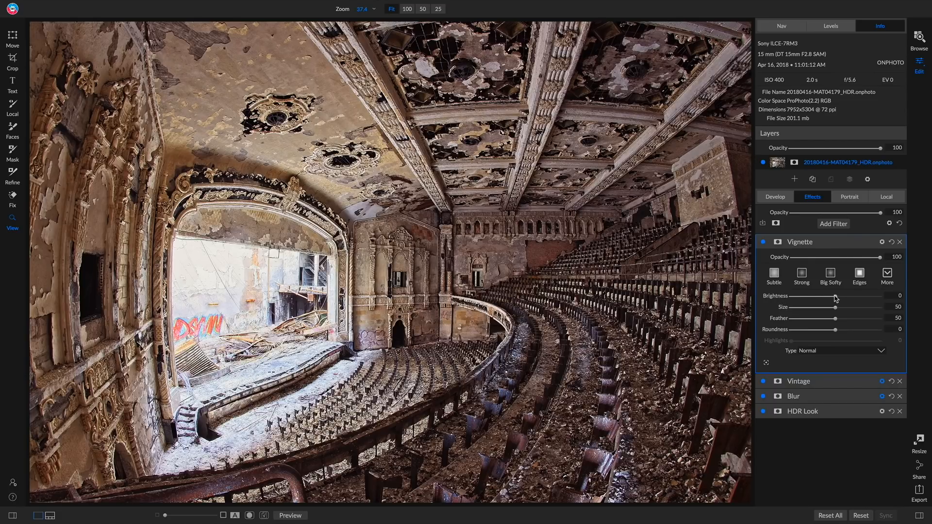
Set the vignette's brightness to -63, size to 16 and feather to 100.
drag(837, 299, 814, 308)
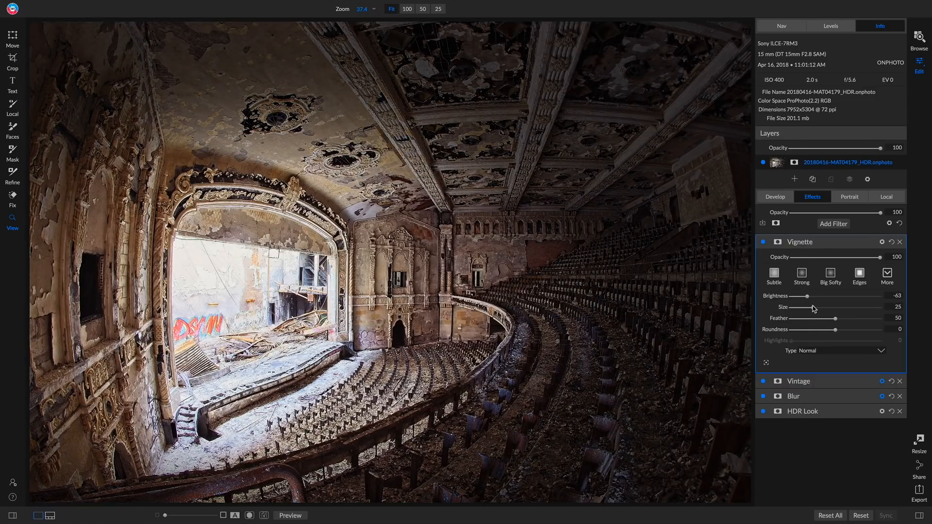
drag(807, 309, 806, 309)
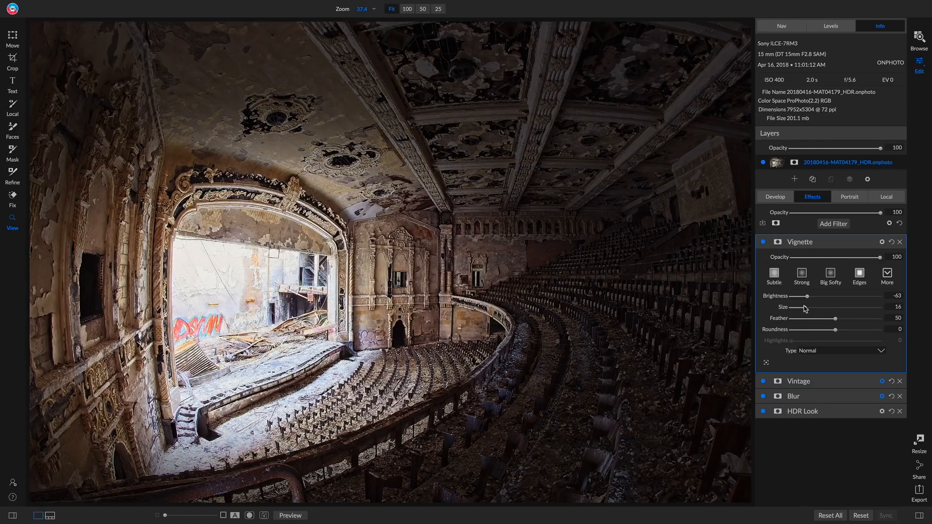
drag(835, 319, 775, 324)
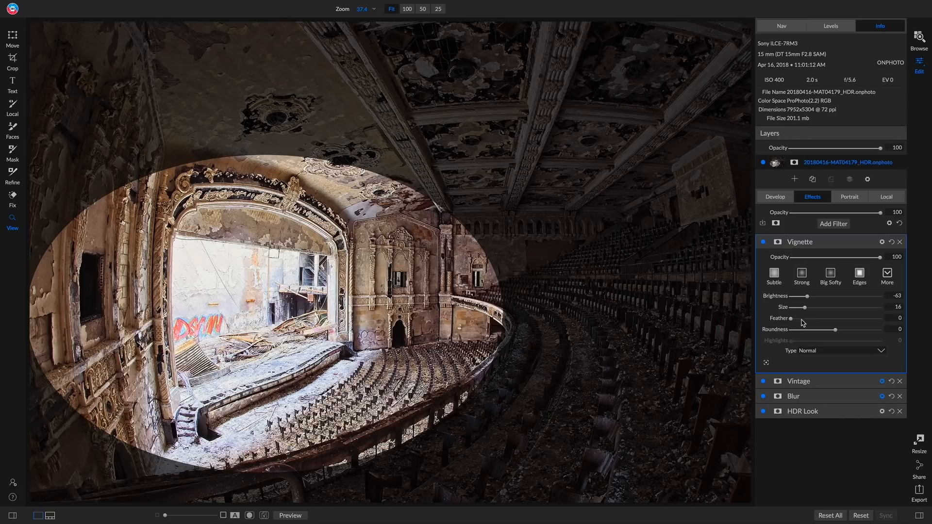
drag(791, 320, 914, 319)
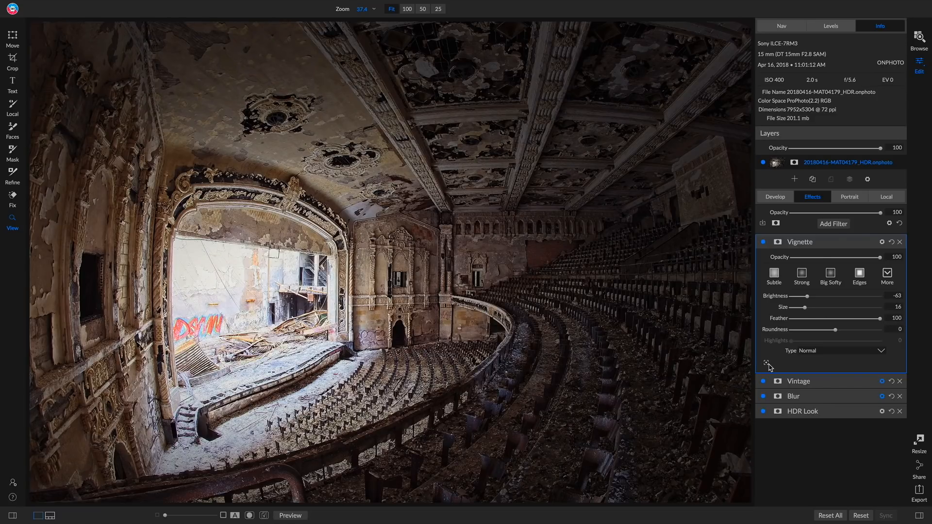
Change the vignette type to Subtle and lower the filter's opacity to 63.
click(827, 355)
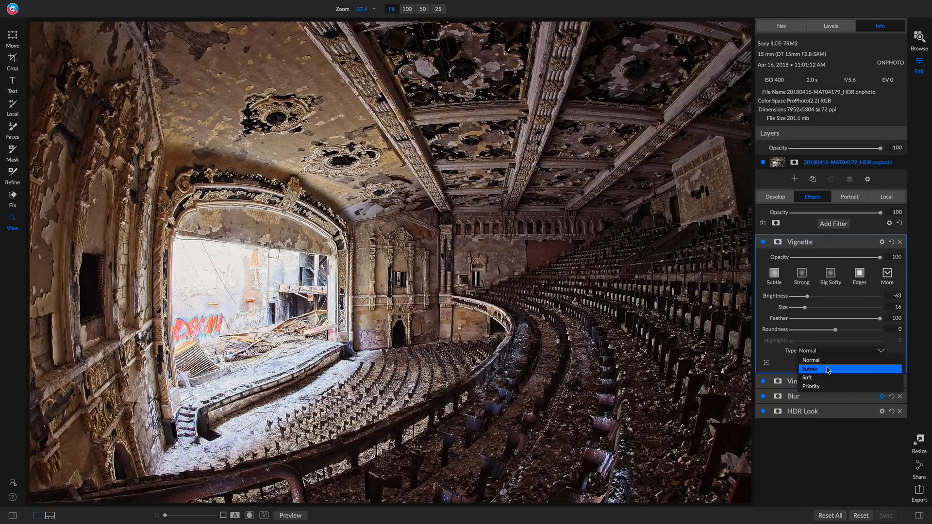
click(828, 370)
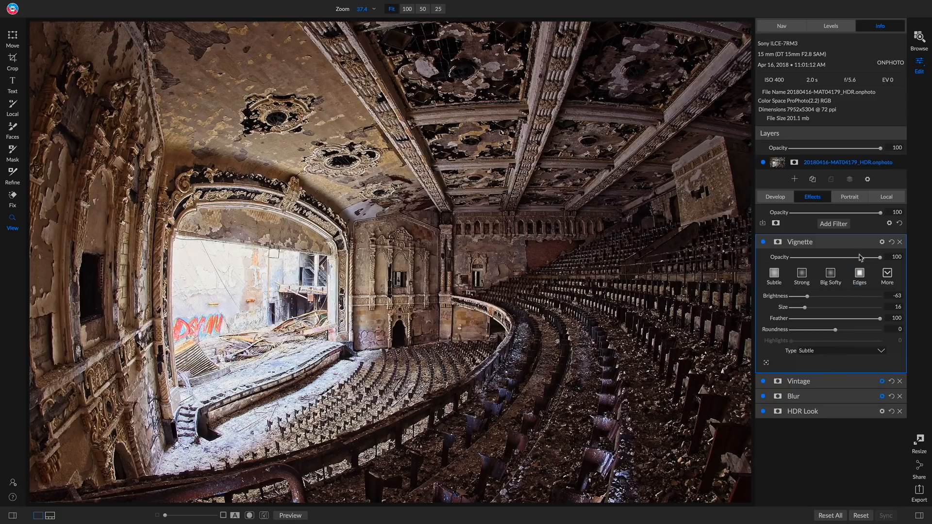
drag(881, 261, 849, 262)
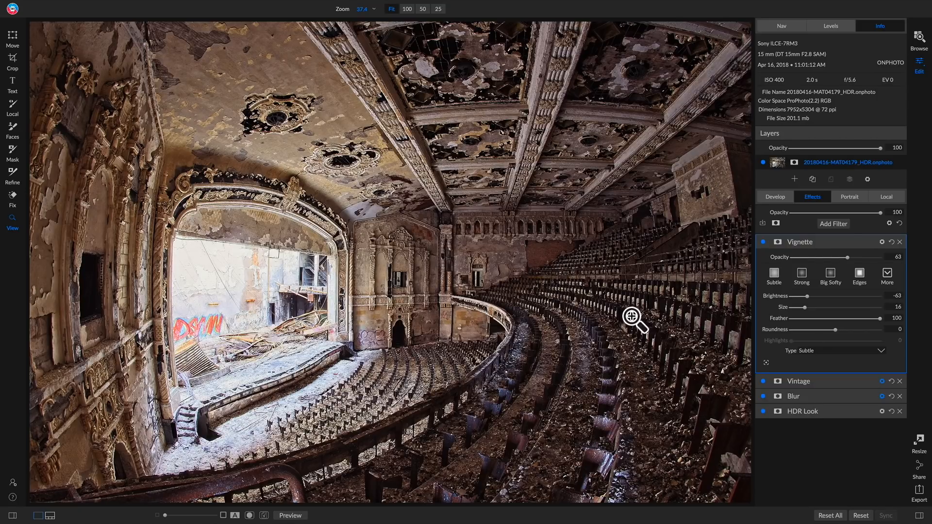
Add a Cross Process filter and apply its Fashion Passion style after trying Urban Sickness.
click(835, 228)
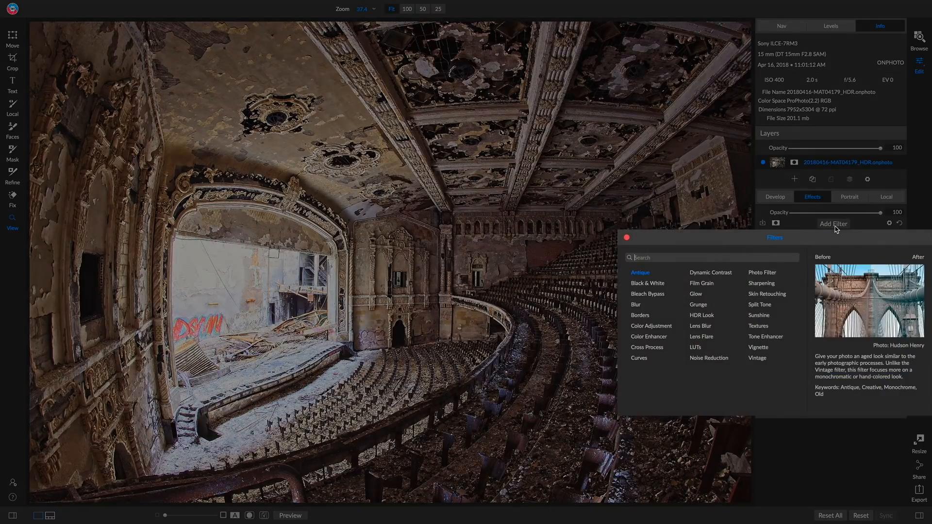
click(659, 350)
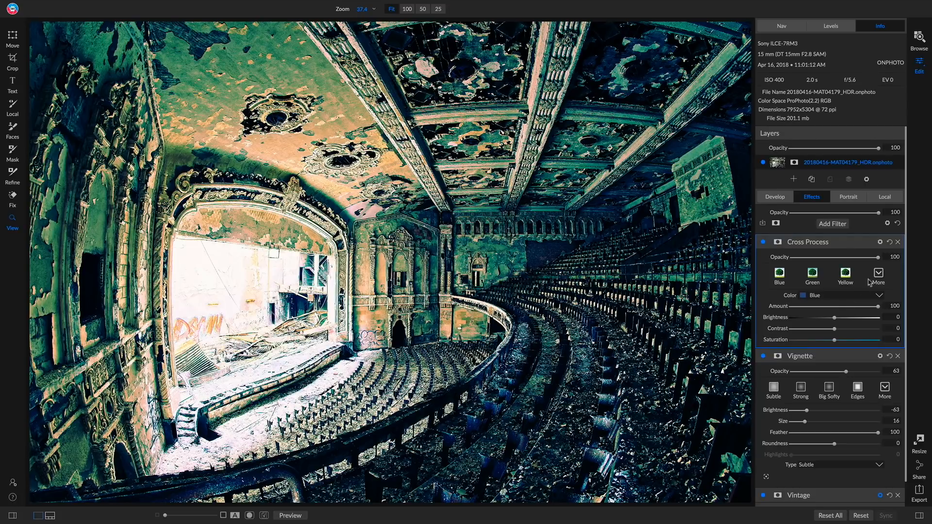
click(884, 273)
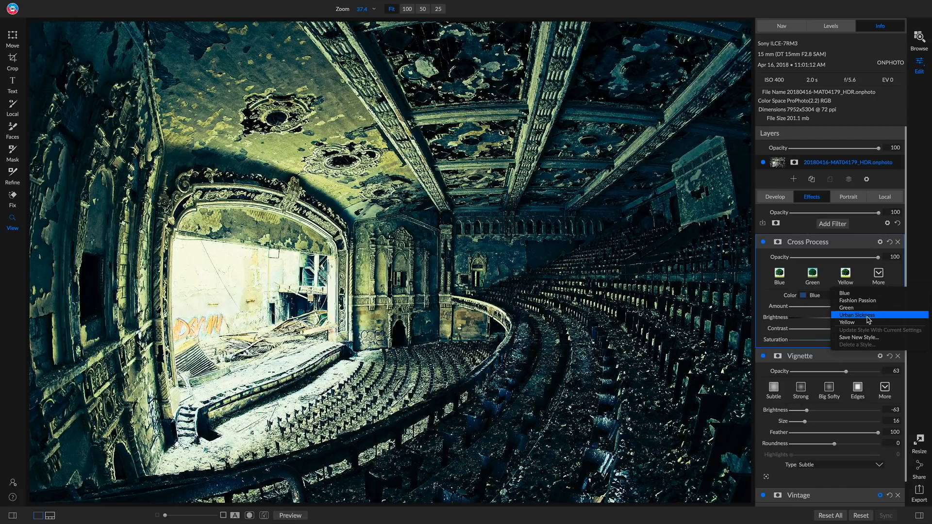
click(868, 316)
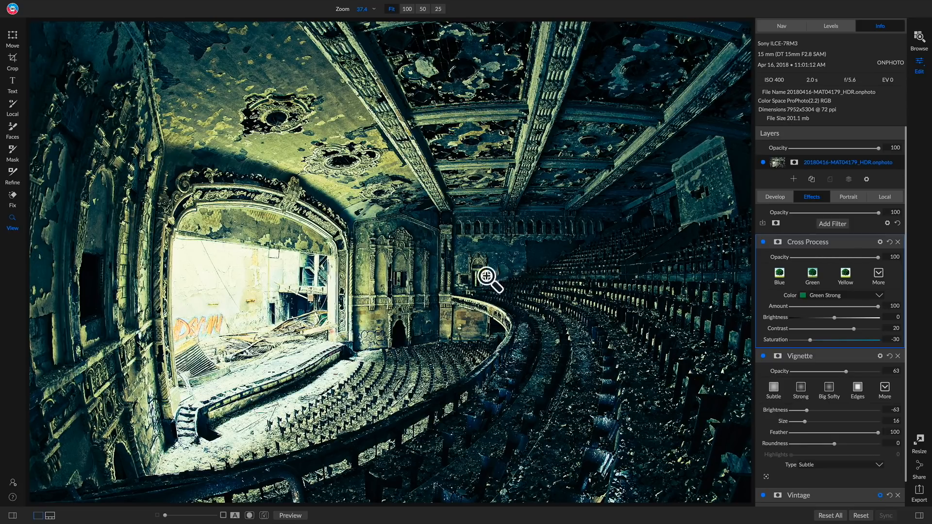
click(878, 279)
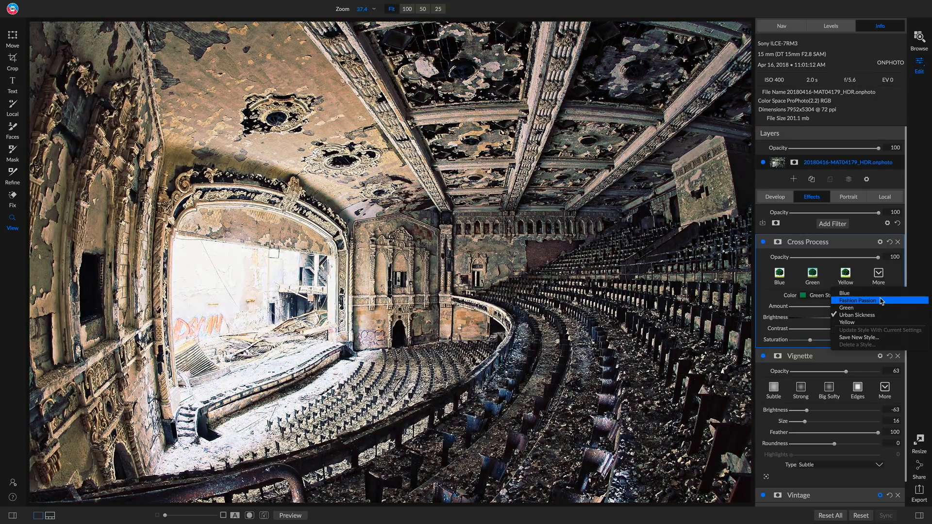
click(882, 301)
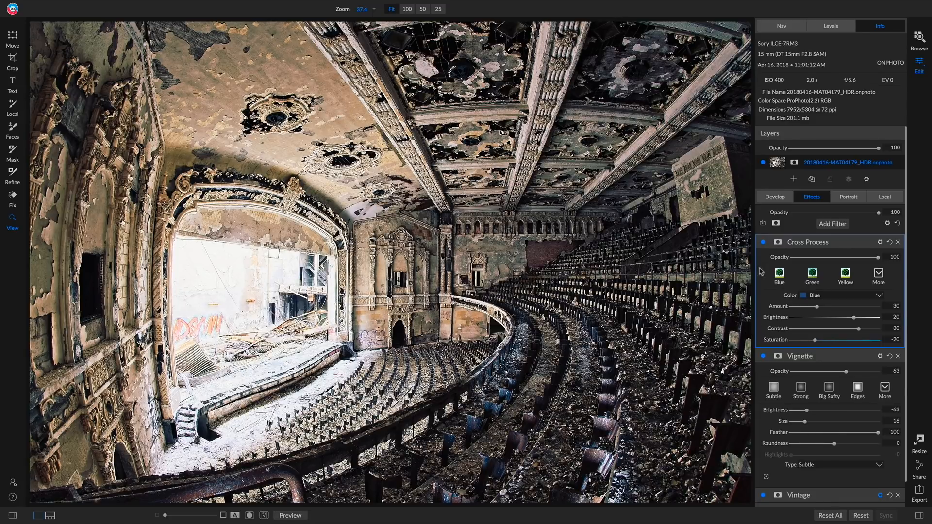
Paint the Cross Process effect out of the stage and its surroundings on the filter's mask with a 20 opacity brush.
click(779, 242)
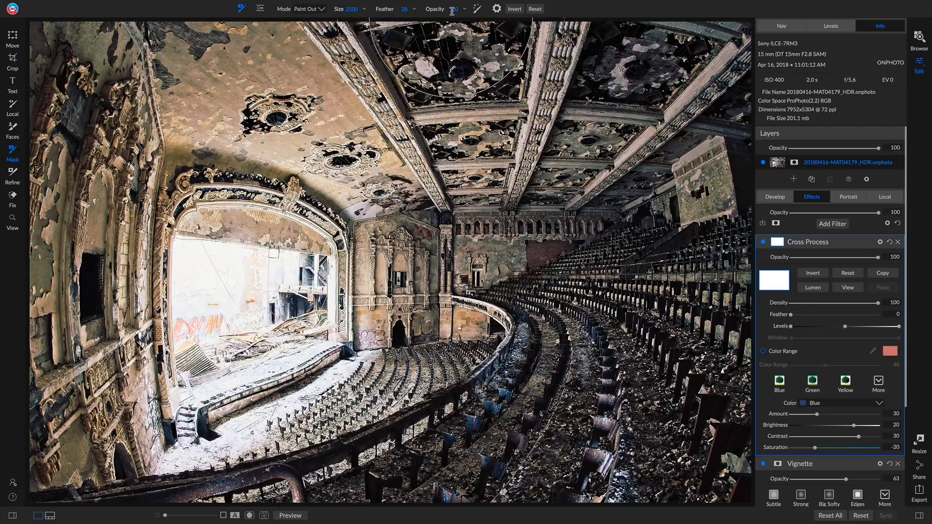
click(208, 343)
click(277, 351)
click(307, 276)
click(212, 266)
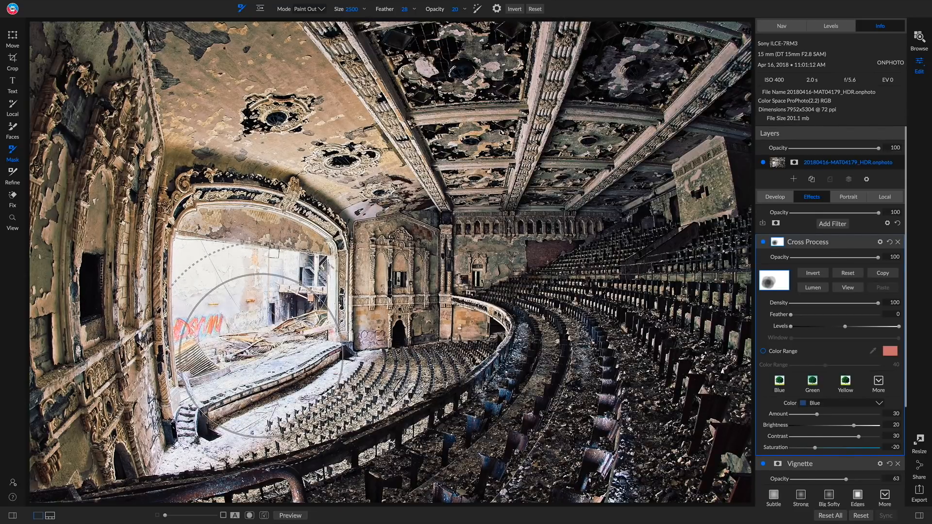
click(206, 226)
click(209, 328)
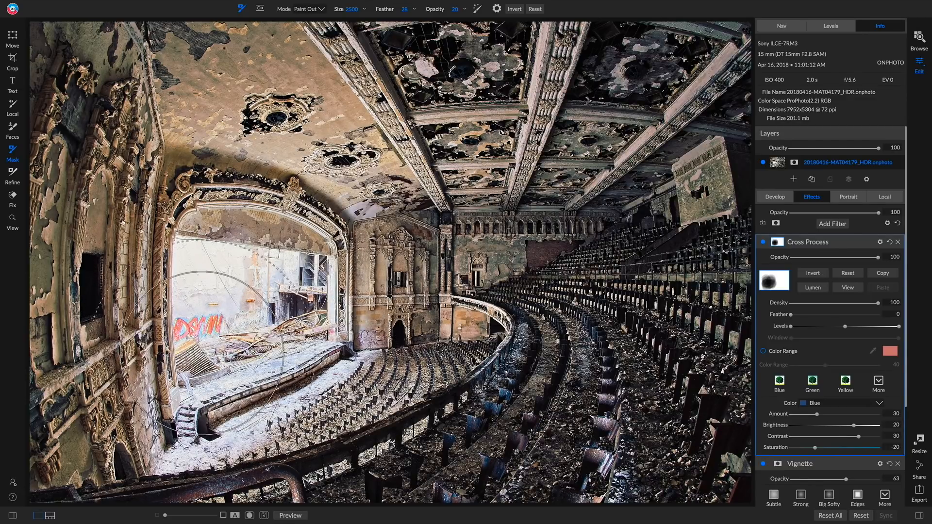
click(363, 242)
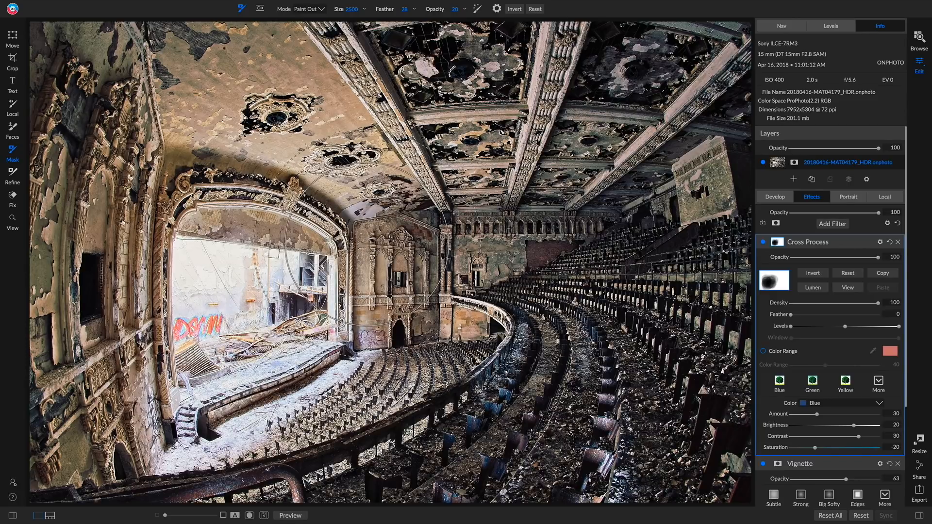
click(224, 177)
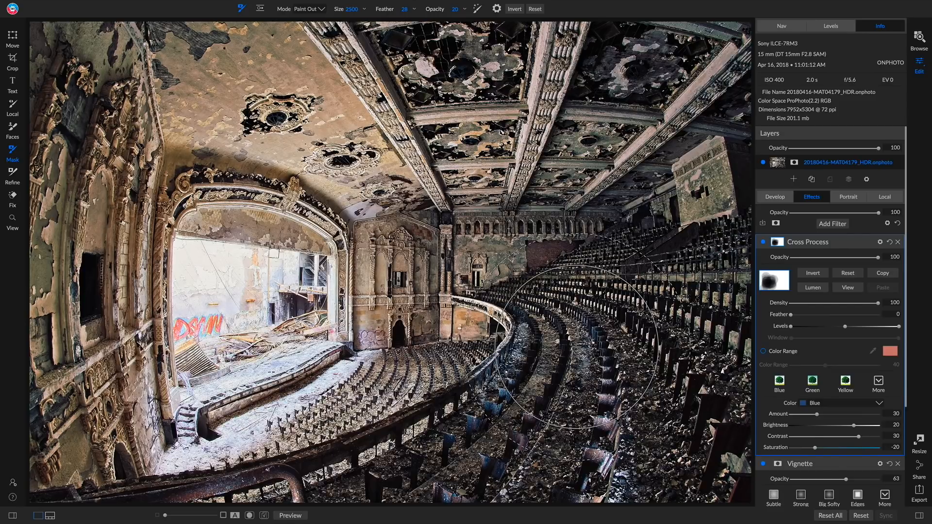
Set the Cross Process color to Blue Strong with amount 35 and lower the filter's opacity to 67.
click(840, 405)
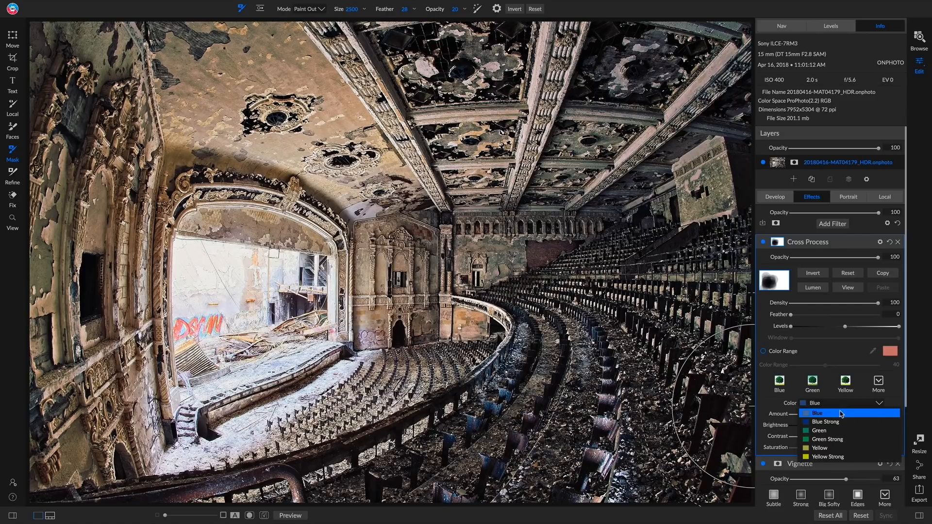
click(843, 423)
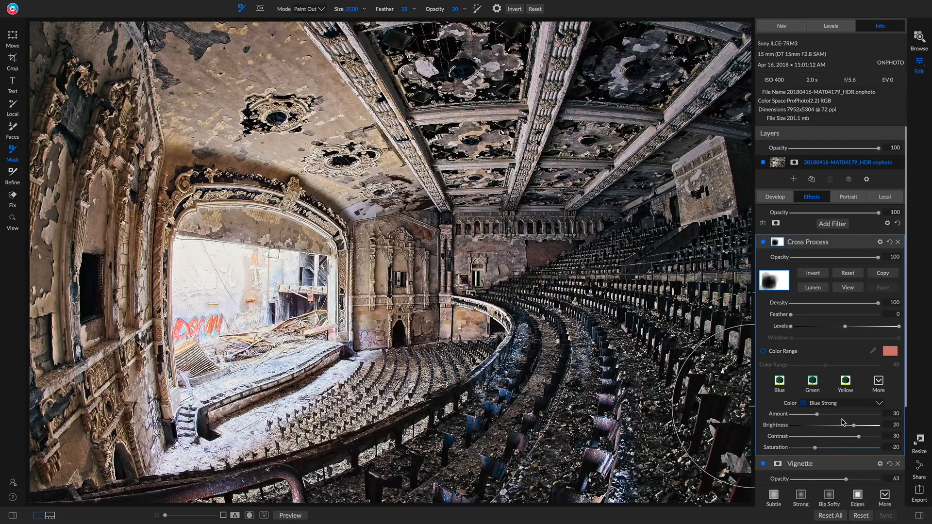
drag(818, 415, 833, 416)
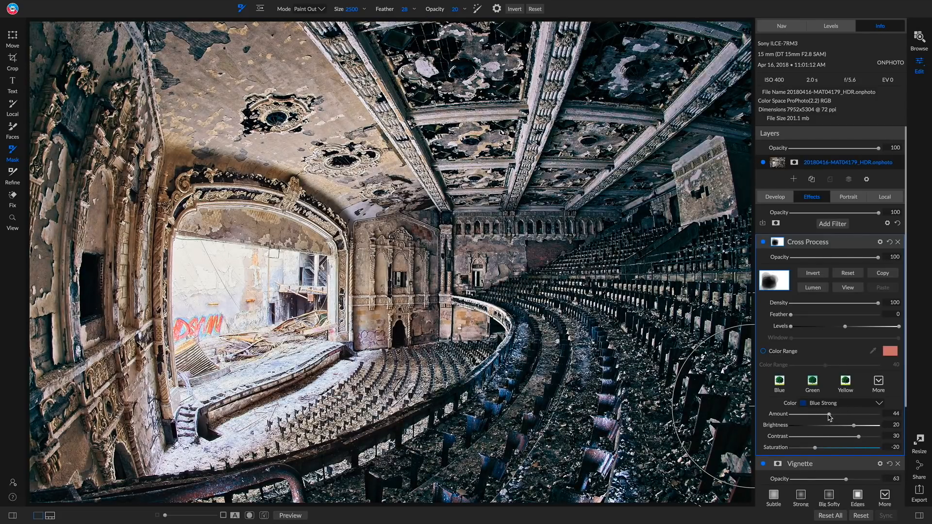
drag(828, 416, 821, 416)
drag(877, 258, 851, 261)
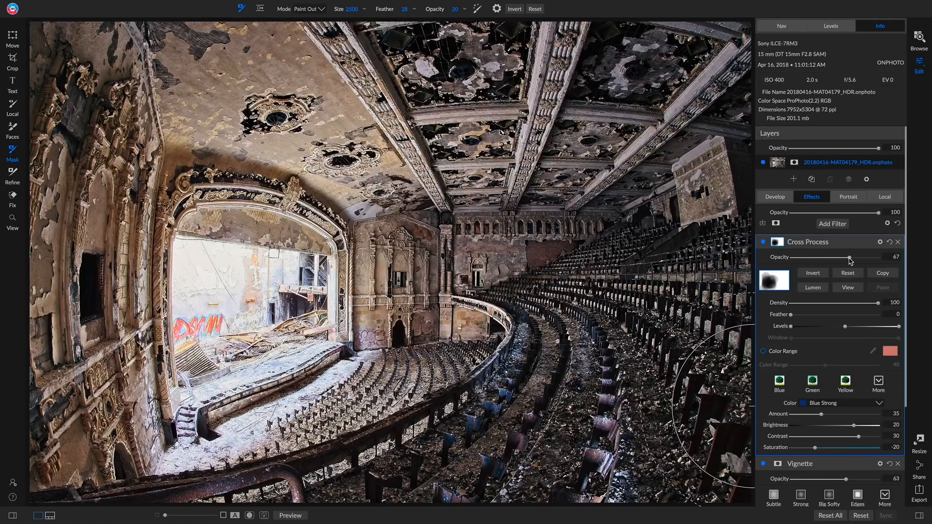
Leave masking and switch off the Cross Process, Vignette and Vintage filters in turn to compare the photo without them.
click(13, 221)
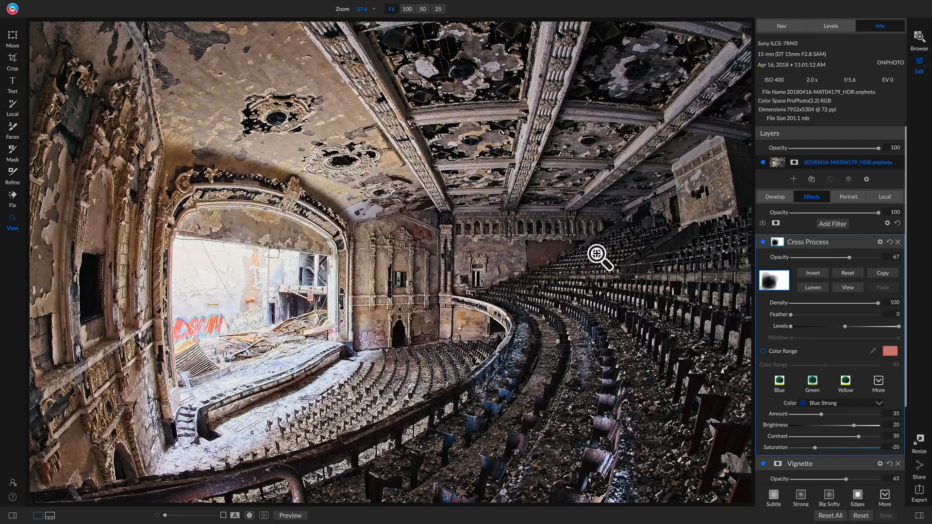
click(763, 242)
scroll(763, 244, down, 3)
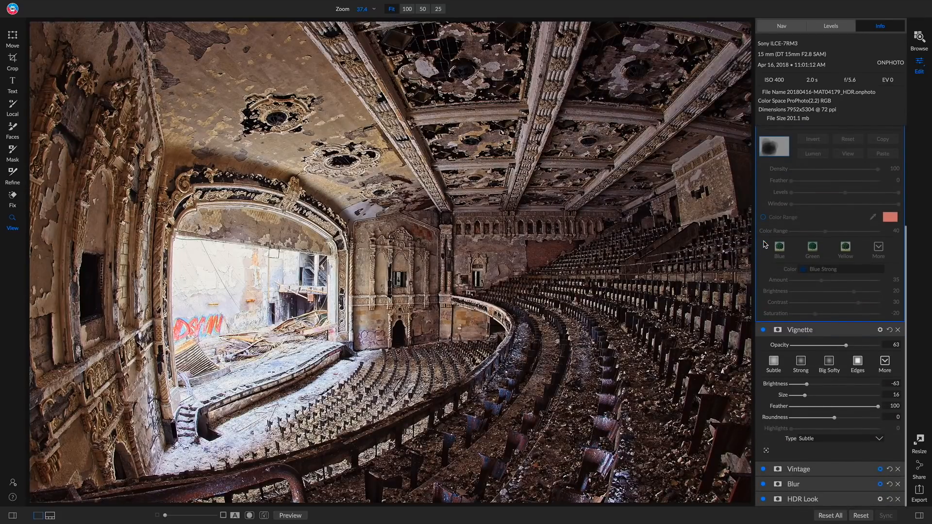
click(763, 331)
click(763, 469)
Show the Blur filter's settings and look through its available preset styles.
click(797, 484)
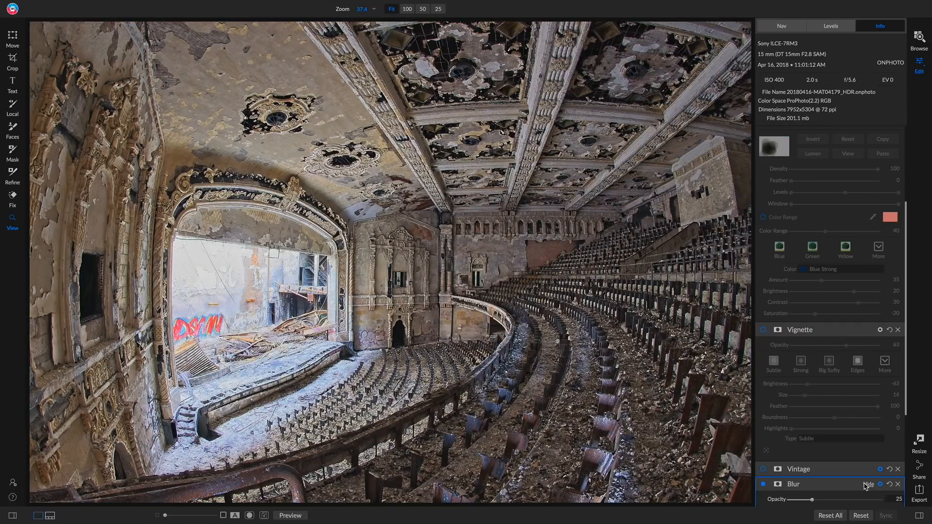
scroll(845, 478, down, 4)
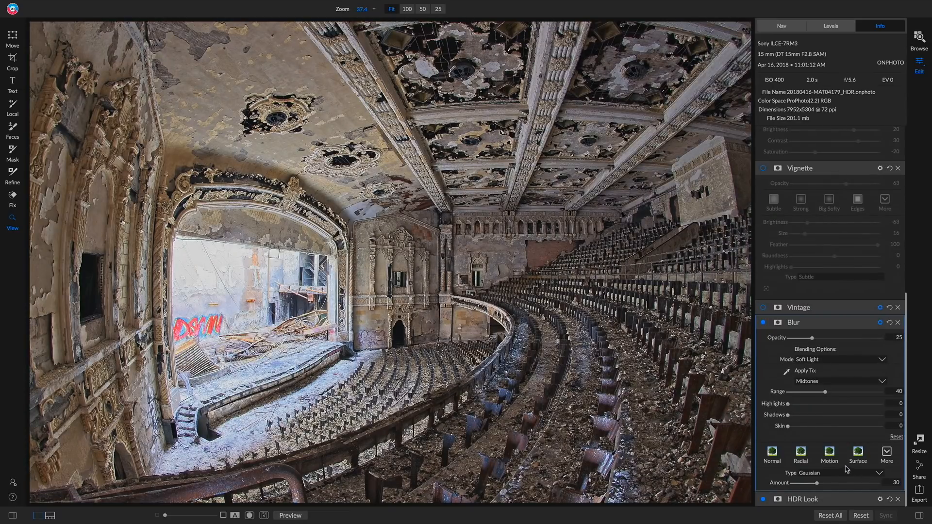
click(884, 458)
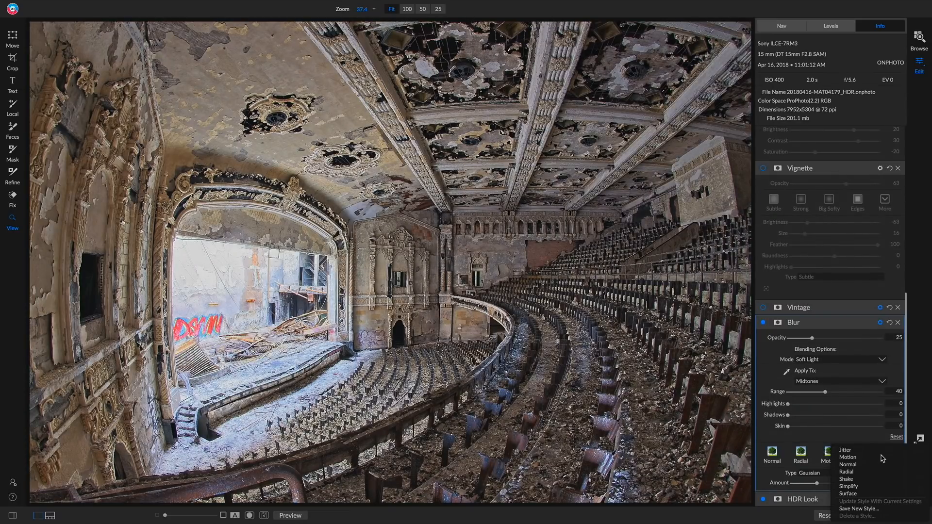
click(751, 434)
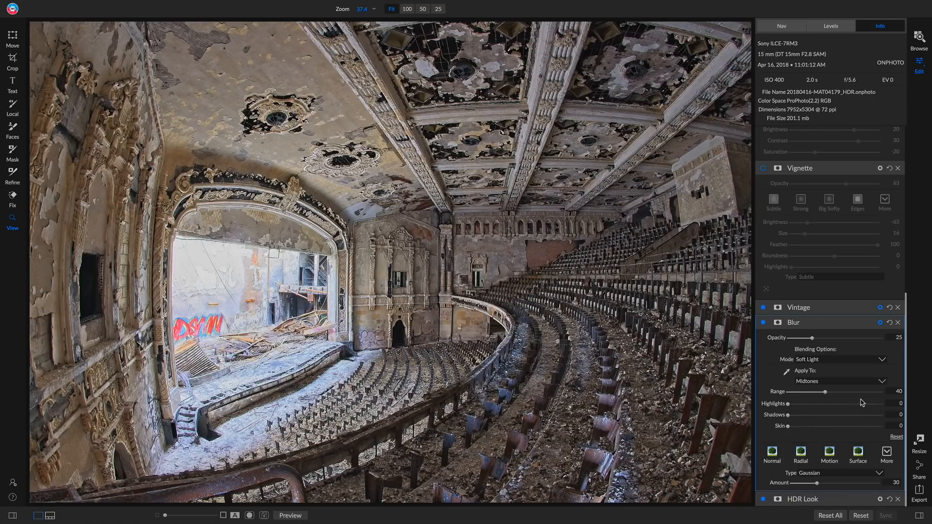
Raise the Blur filter's opacity to 100 and look through its tonal range, blur type and blending mode options.
key(ctrl+z)
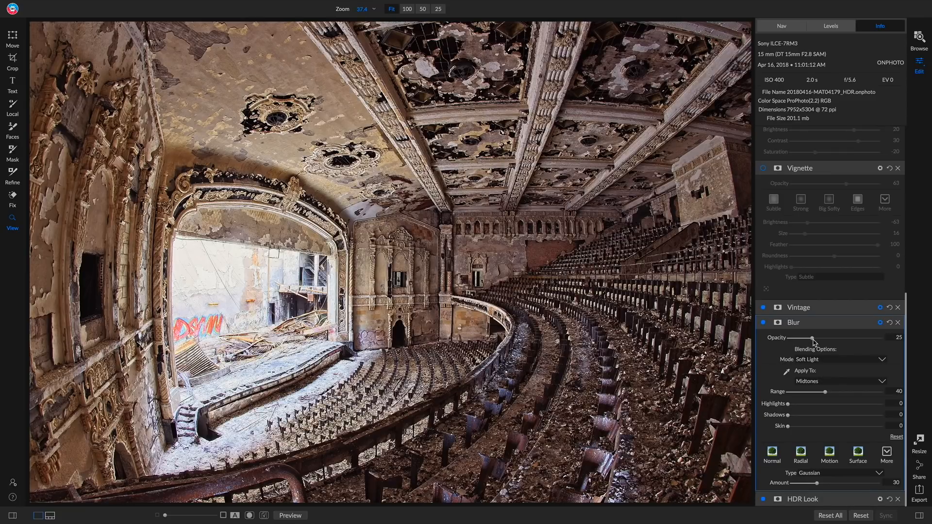
drag(814, 340, 881, 338)
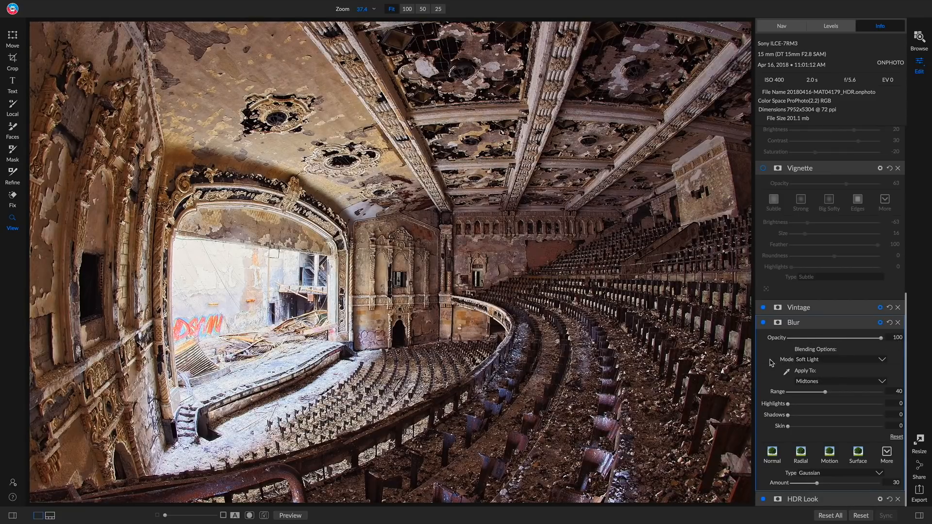
click(819, 384)
click(765, 346)
click(830, 478)
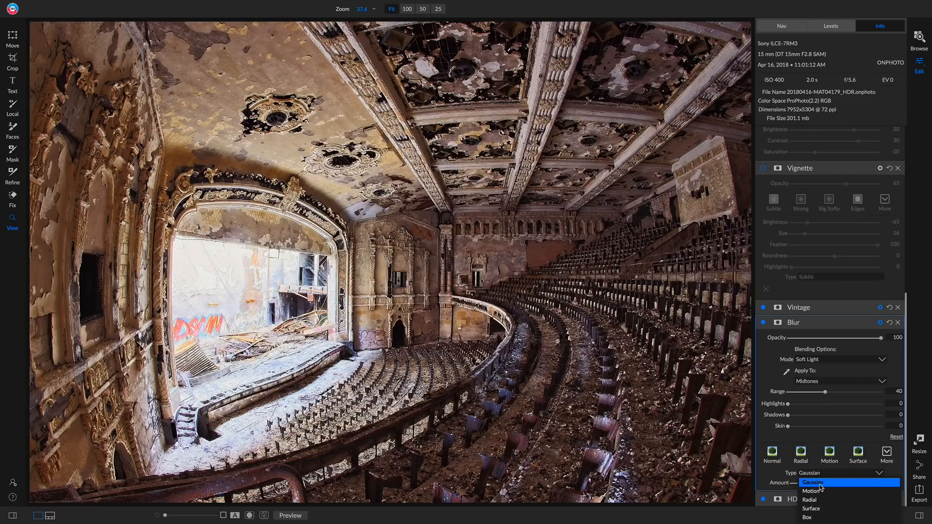
click(795, 484)
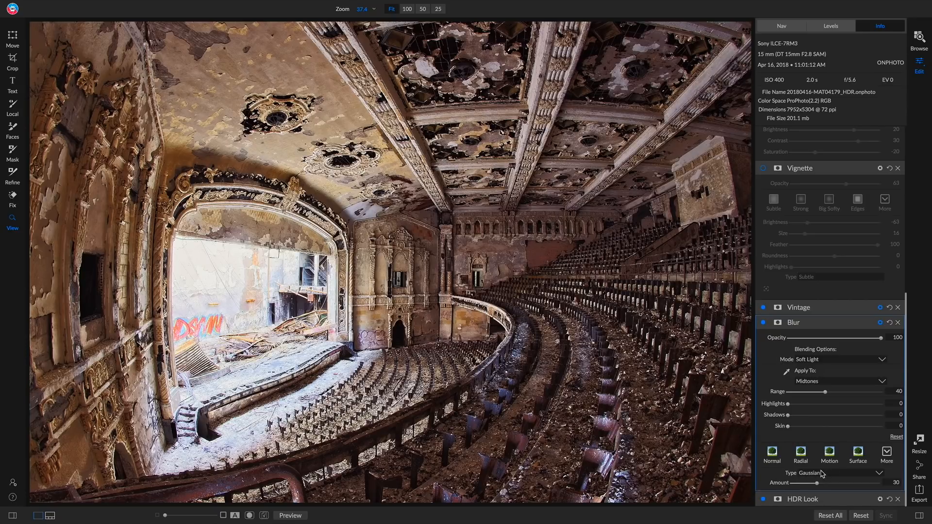
click(819, 362)
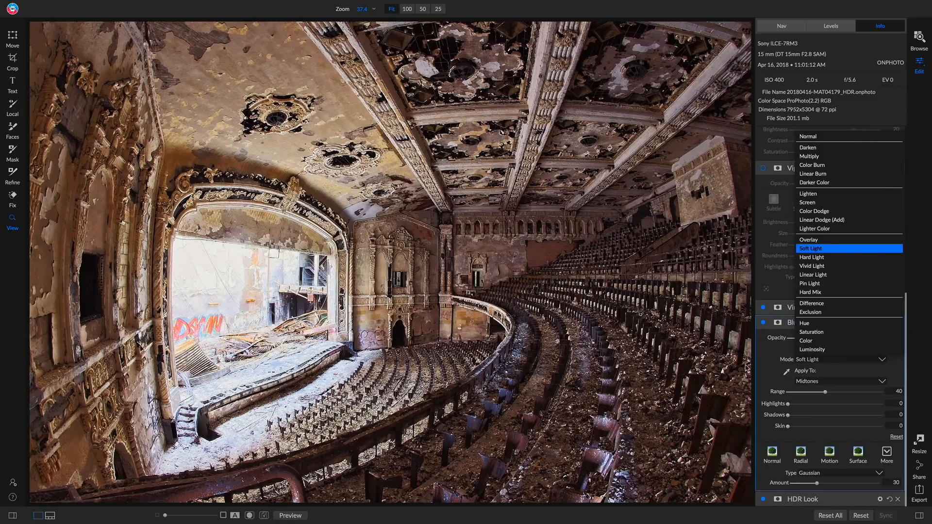
click(766, 377)
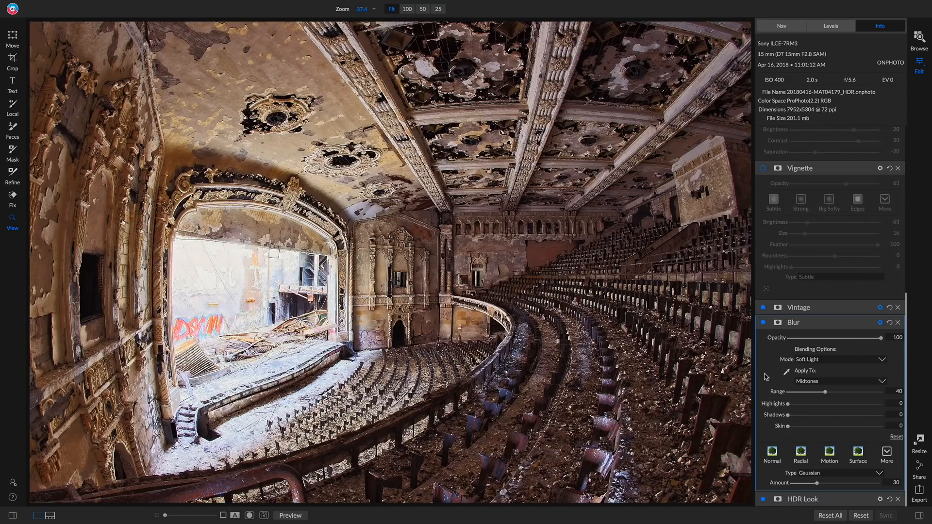
Inspect the ornate wall beside the stage at 100 percent with Vintage off and Blur off and on, and lower Blur's opacity again.
click(887, 453)
click(775, 438)
click(402, 239)
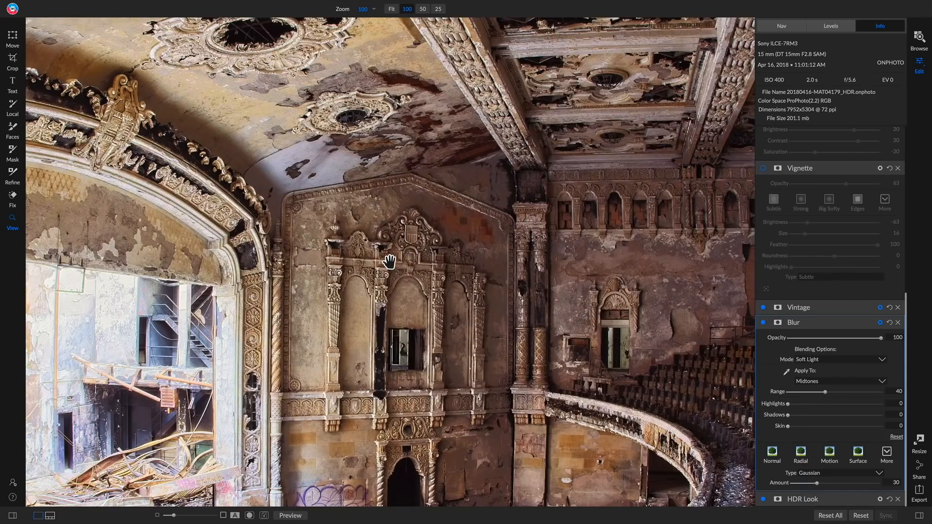
drag(403, 284, 481, 179)
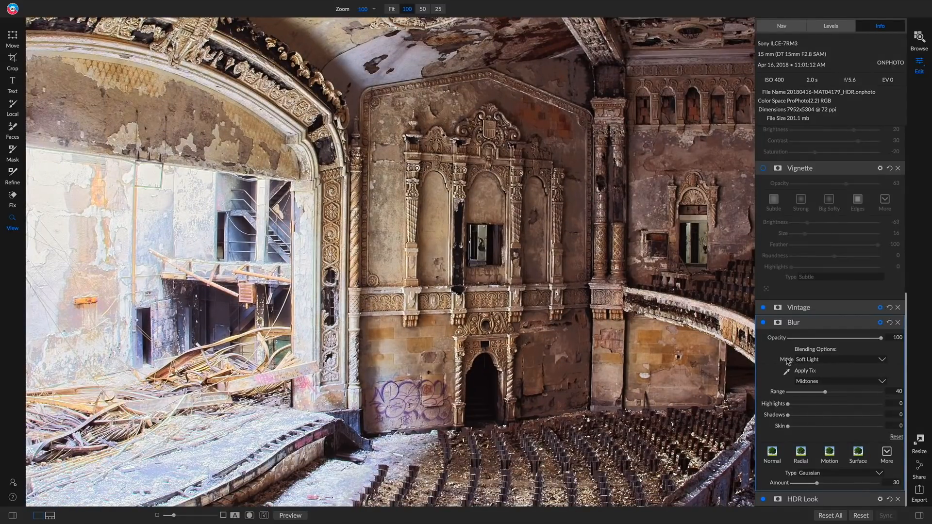
click(763, 308)
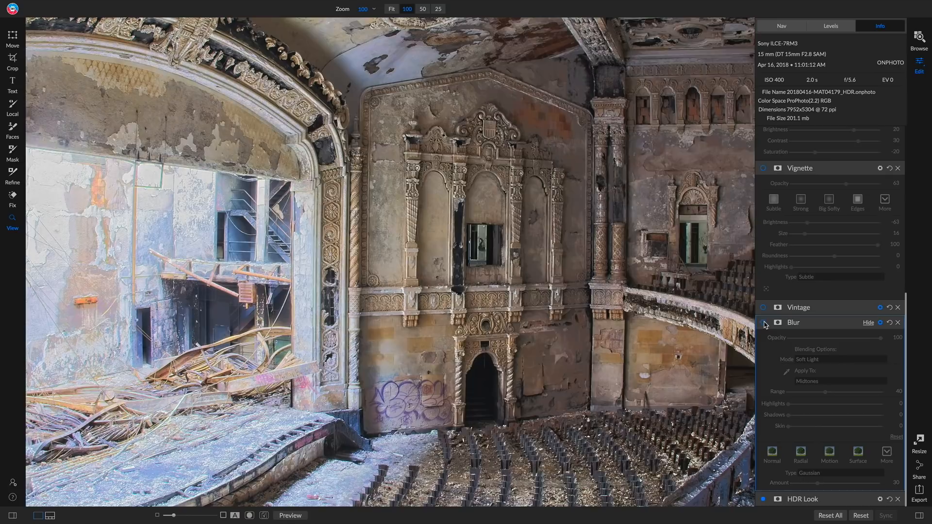
click(764, 323)
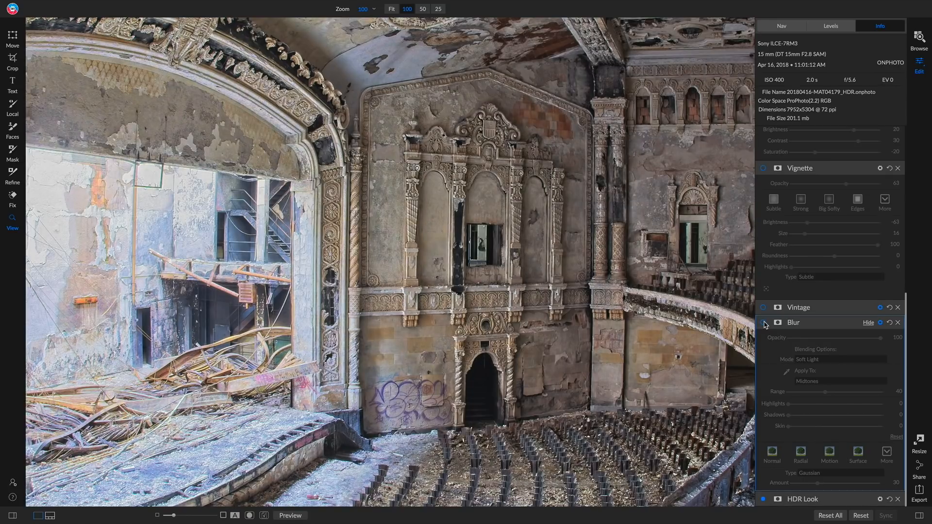
click(764, 323)
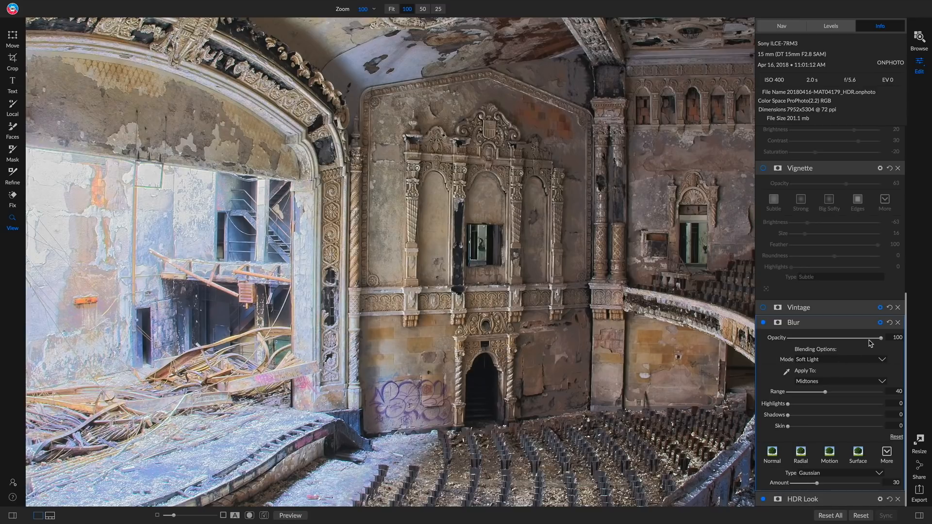
drag(880, 339, 812, 339)
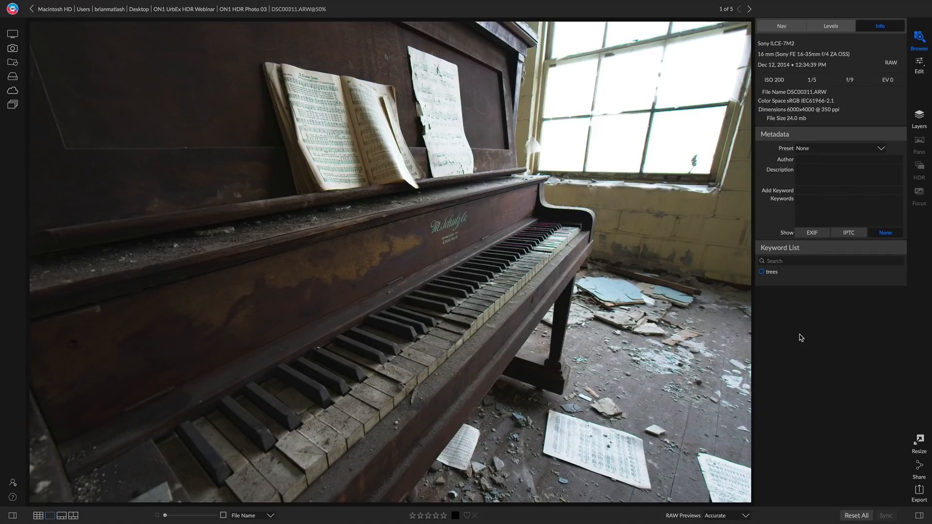
Look through the five bracketed piano exposures one by one at full view, starting from DSC00311.ARW.
key(g)
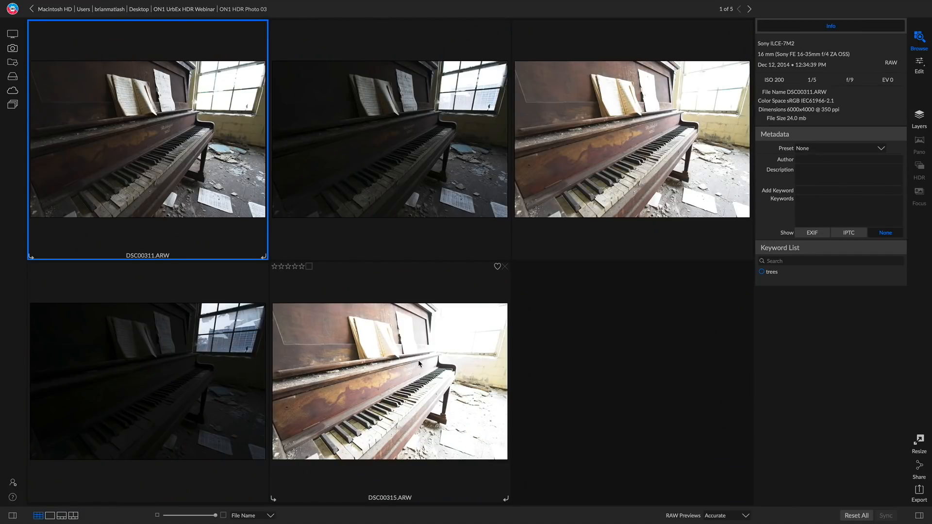
double_click(214, 202)
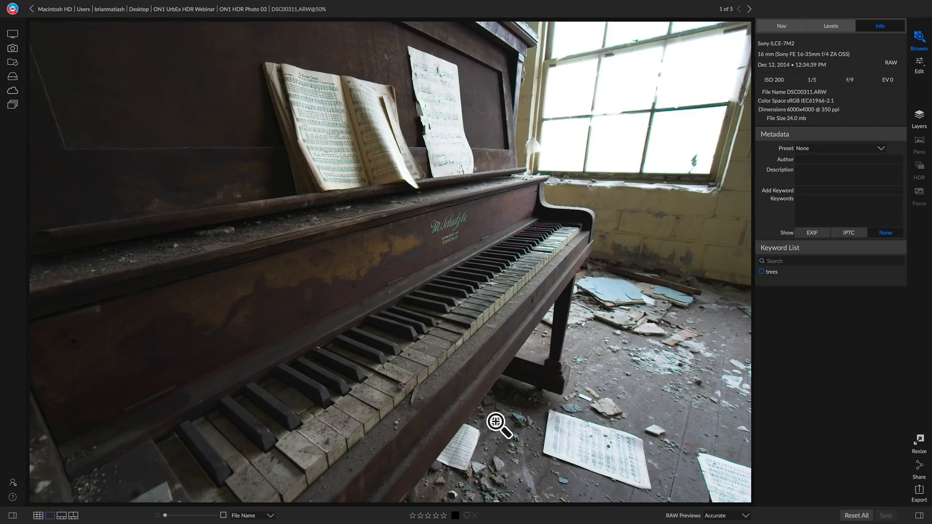
key(Right)
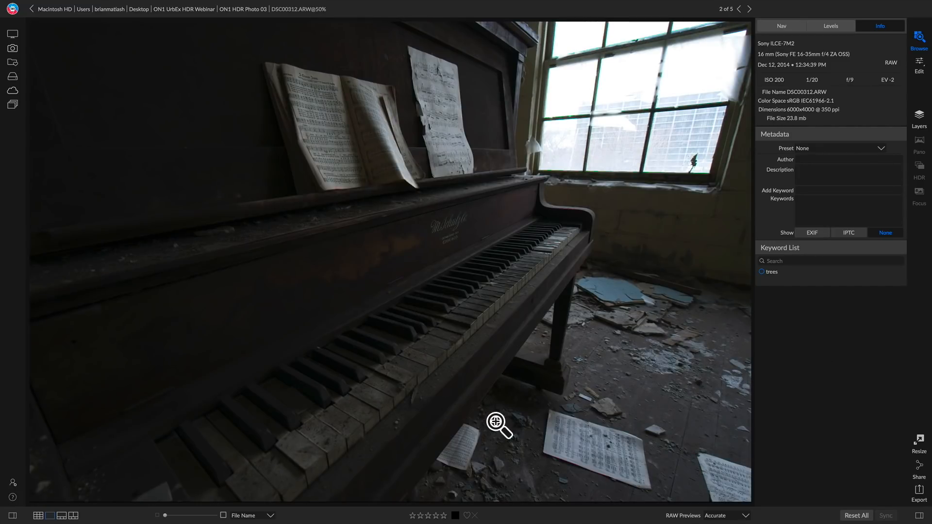
key(Right)
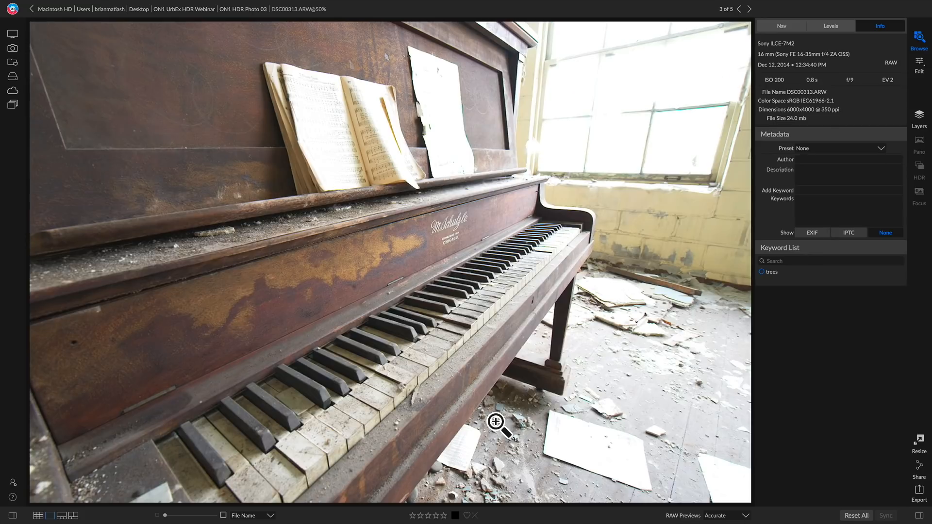
key(Right)
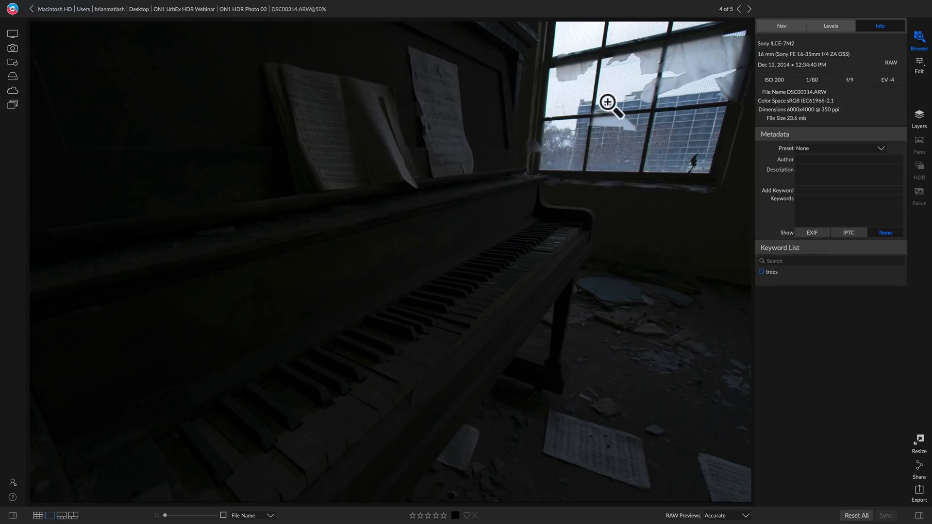
key(Right)
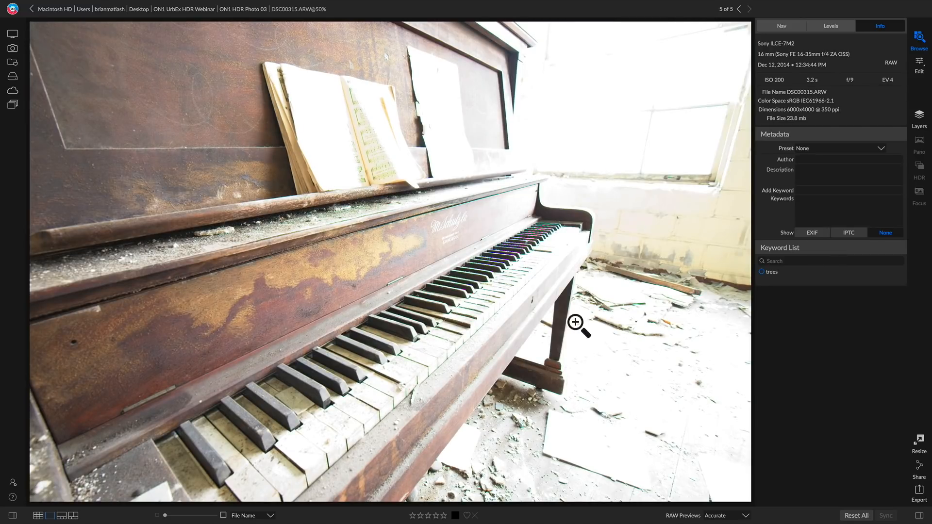
Merge all five piano exposures into an HDR with Exposure 0.05, Whites -55 and Highlights -52.
key(g)
key(super+a)
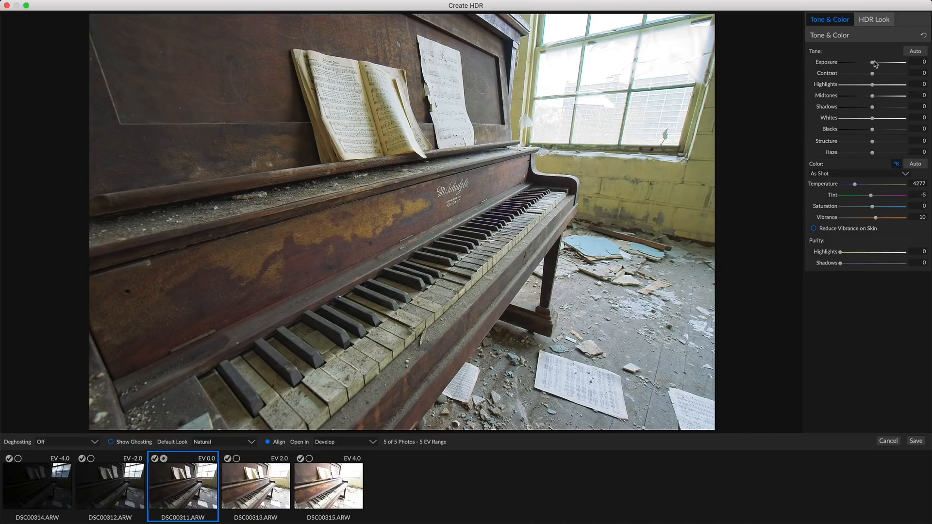
drag(873, 66, 874, 66)
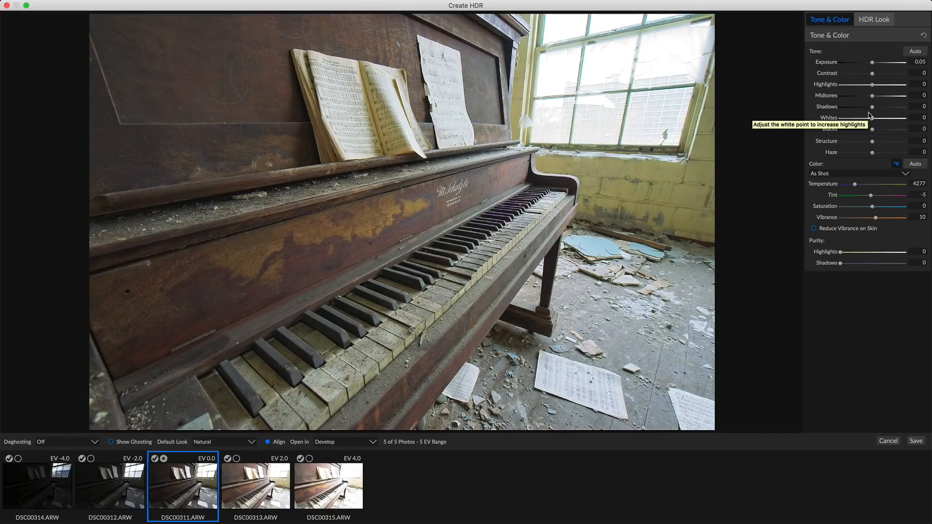
drag(873, 118, 855, 121)
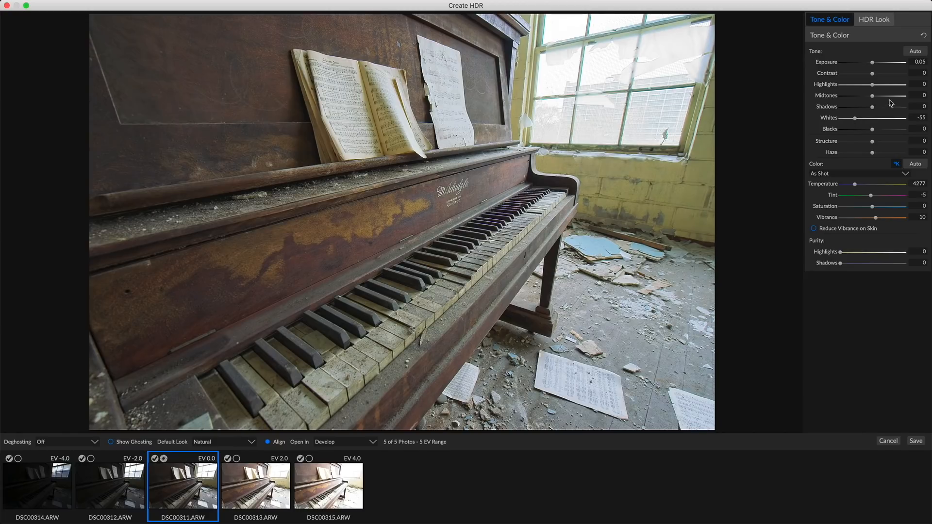
drag(873, 85, 857, 87)
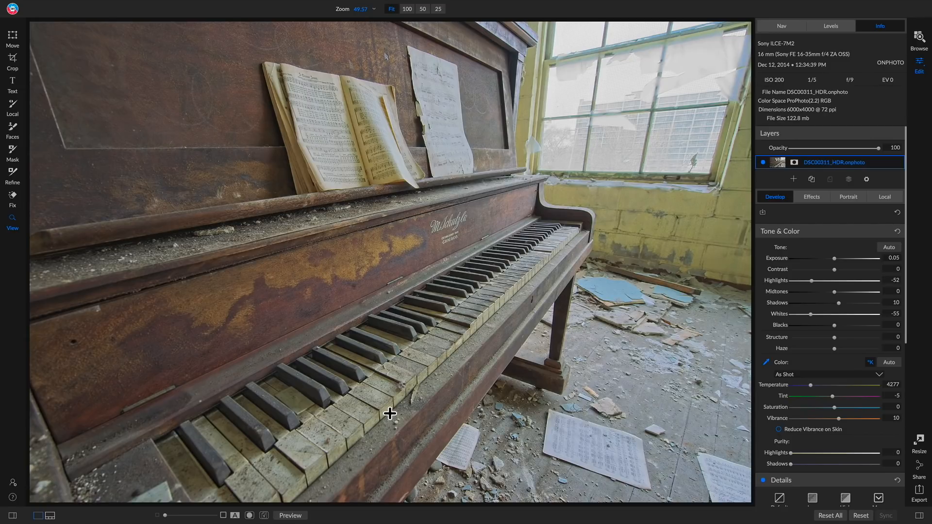
Sample the white balance from the white piano keys and raise the temperature to 4650.
click(390, 414)
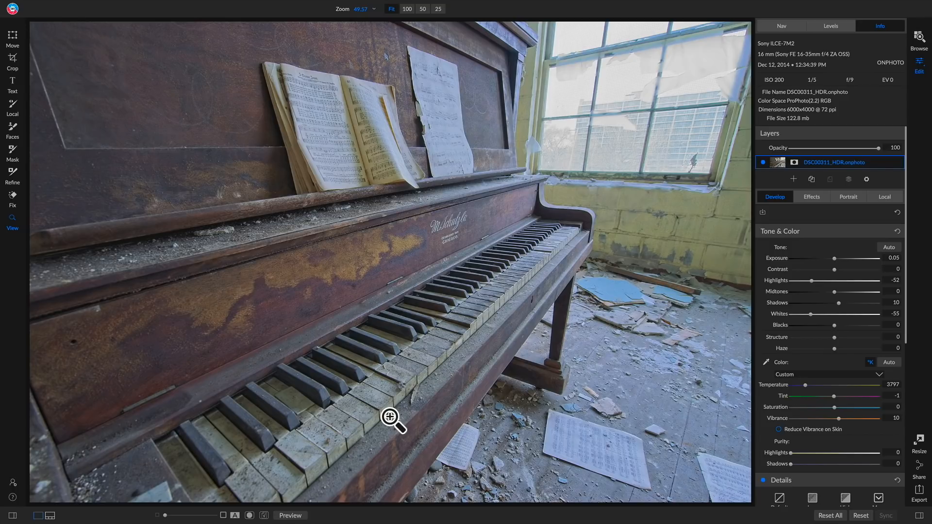
key(ctrl+z)
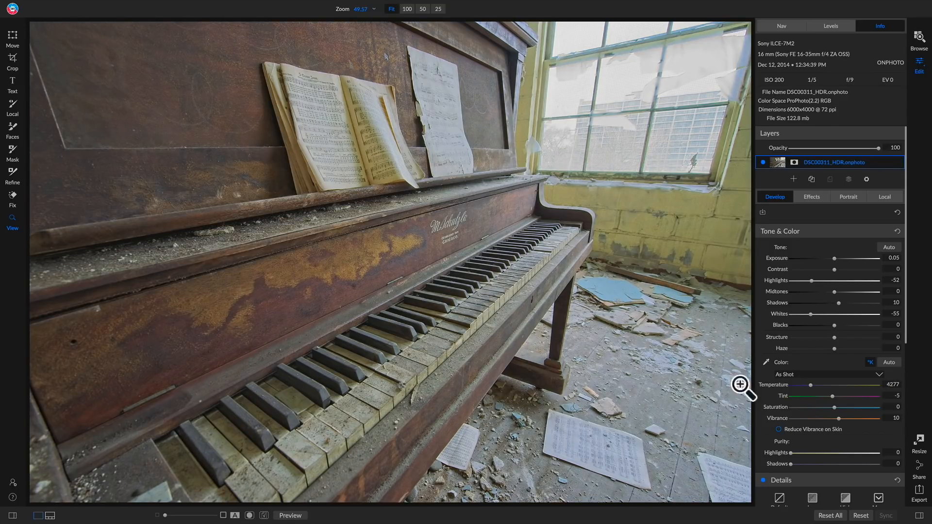
click(766, 364)
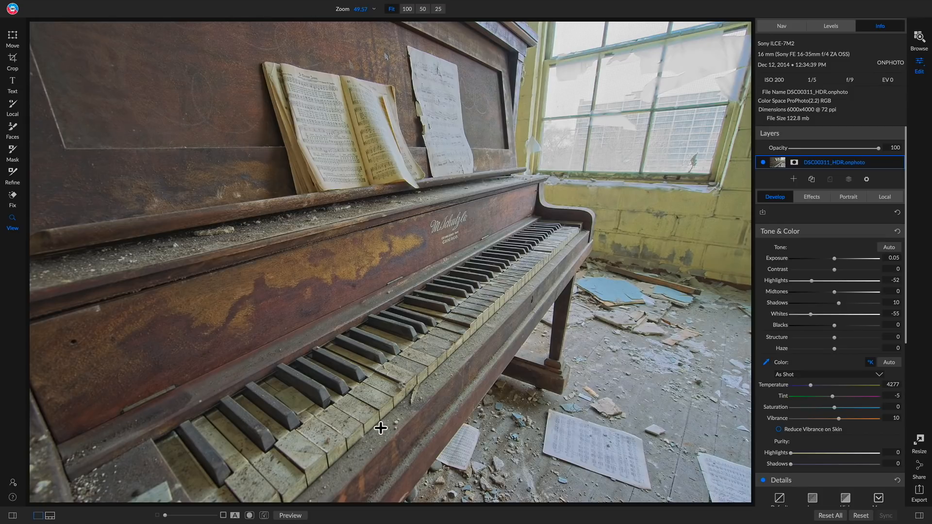
click(387, 414)
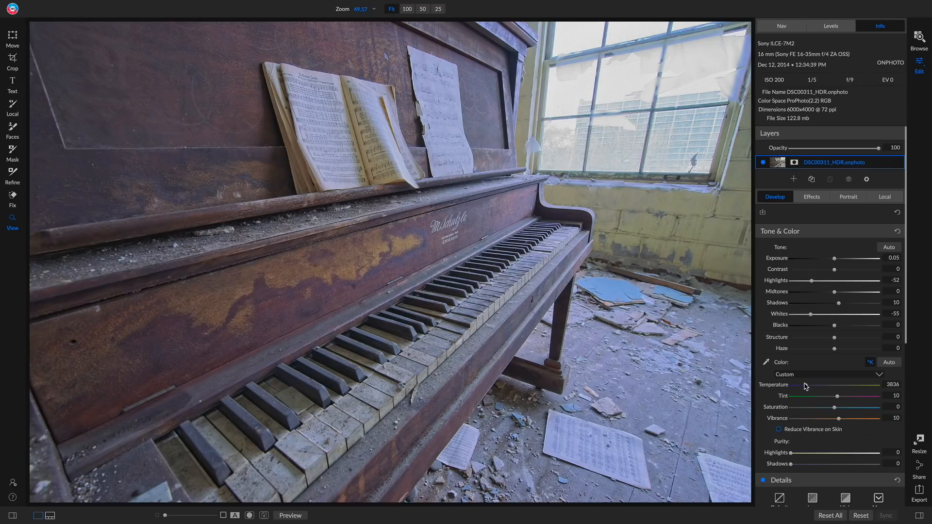
drag(808, 386, 810, 386)
drag(809, 386, 813, 386)
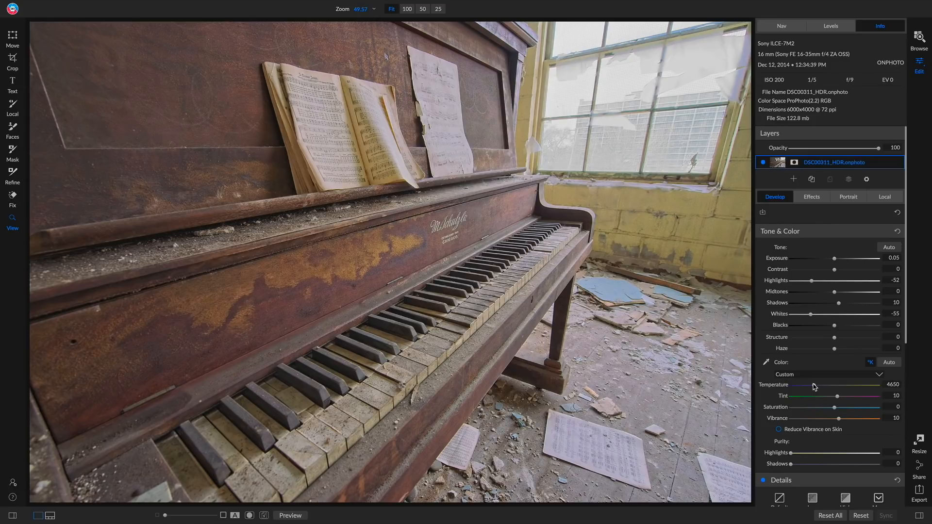
Add a Dynamic Contrast filter to the piano HDR with Small, Medium and Large all set to 9.
click(819, 198)
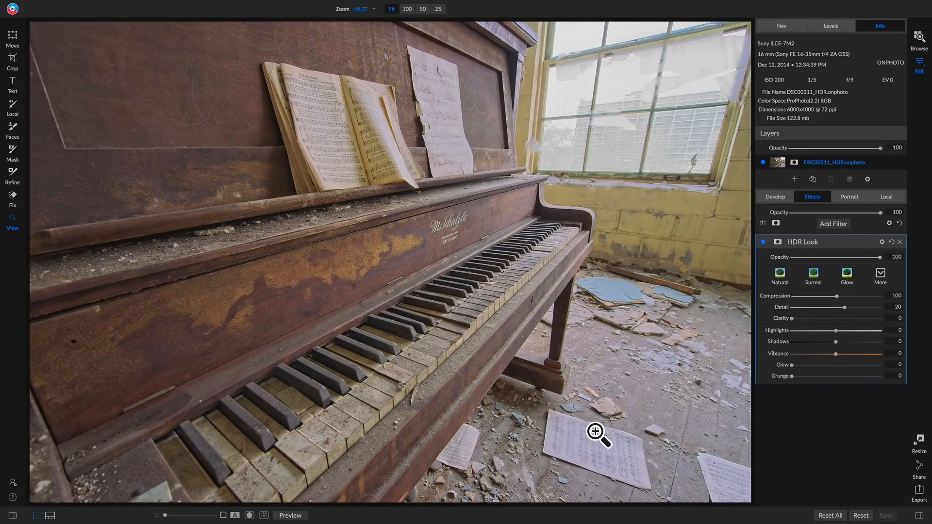
click(834, 224)
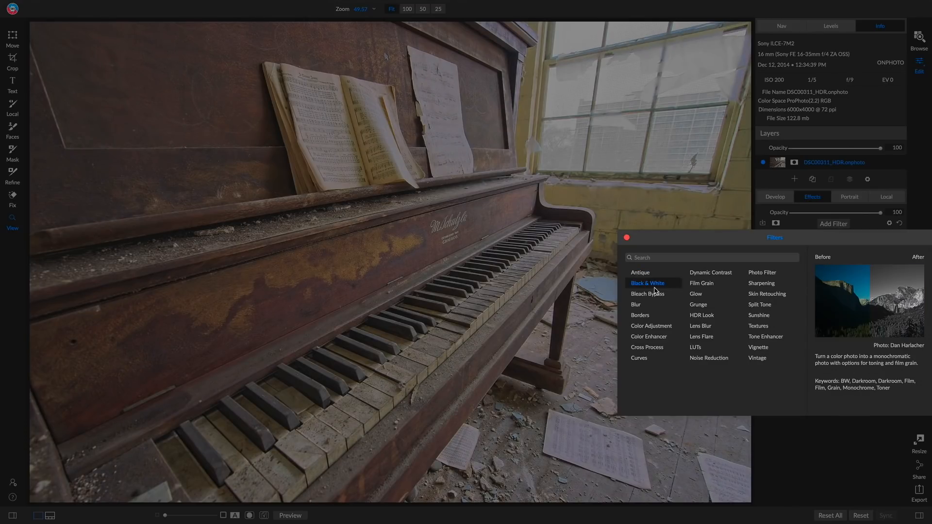
click(698, 276)
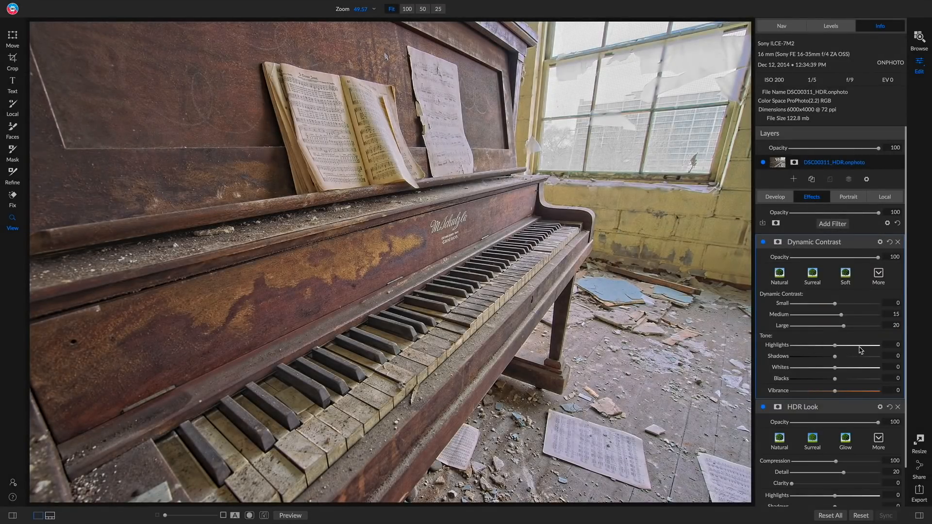
click(883, 301)
click(887, 301)
text(9)
key(Tab)
text(9)
key(Tab)
text(9)
key(Tab)
Lower the Dynamic Contrast filter's opacity to 57 and compare the photo with the filter off and on.
drag(878, 257, 844, 261)
click(763, 242)
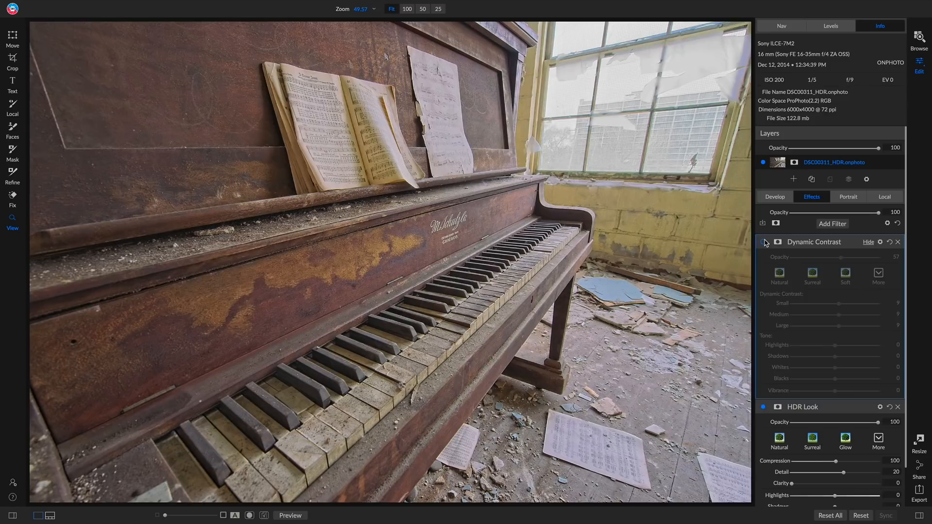
click(764, 242)
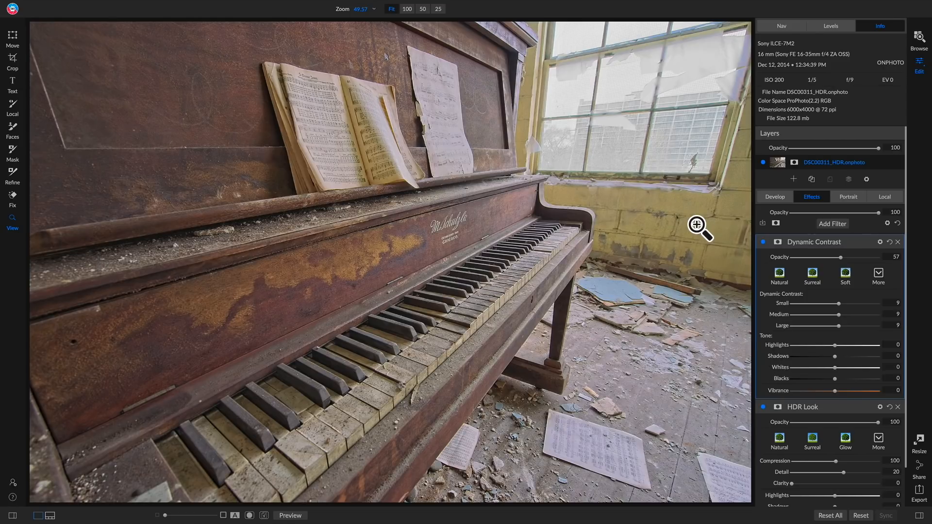
Invert the Dynamic Contrast filter's mask to black and reduce the masking brush size to 1300.
click(777, 242)
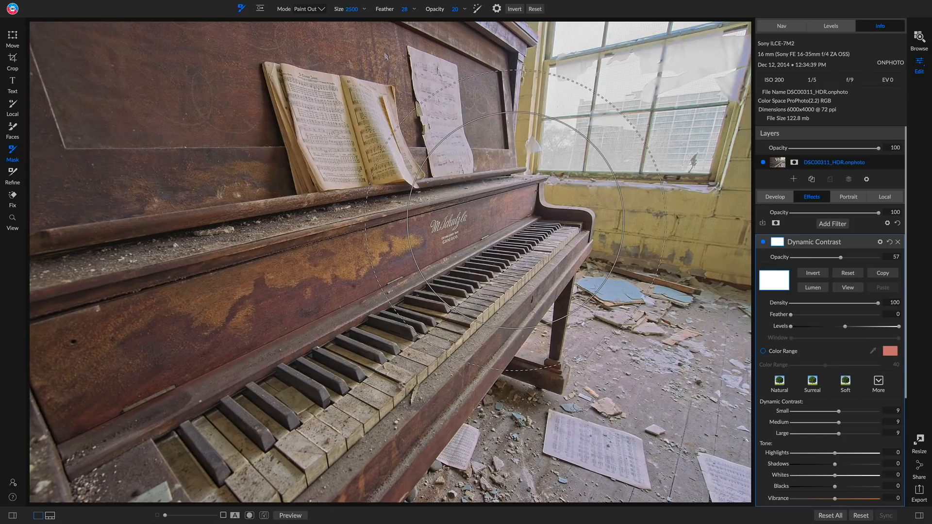
click(809, 273)
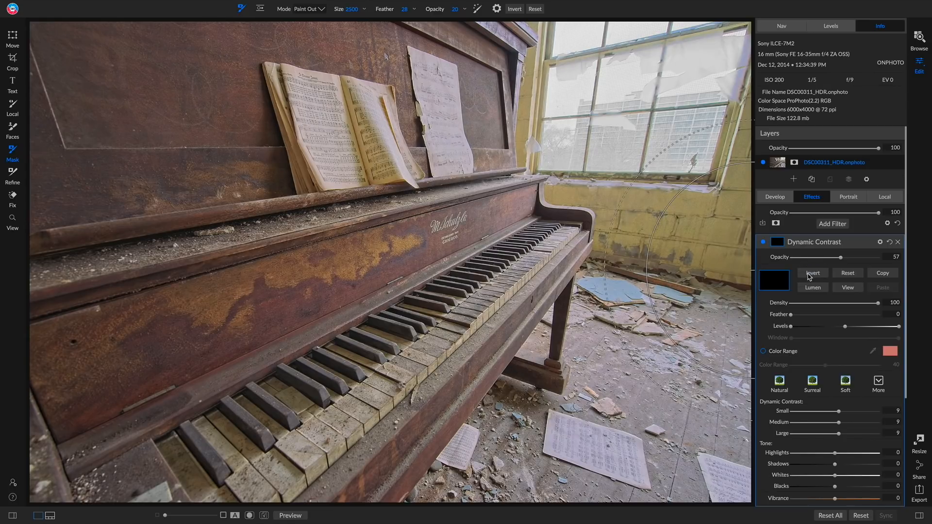
key(bracketleft)
key(bracketleft)
key(bracketleft)
key(bracketleft)
key(bracketleft)
key(bracketleft)
key(bracketleft)
key(bracketleft)
key(bracketleft)
key(bracketleft)
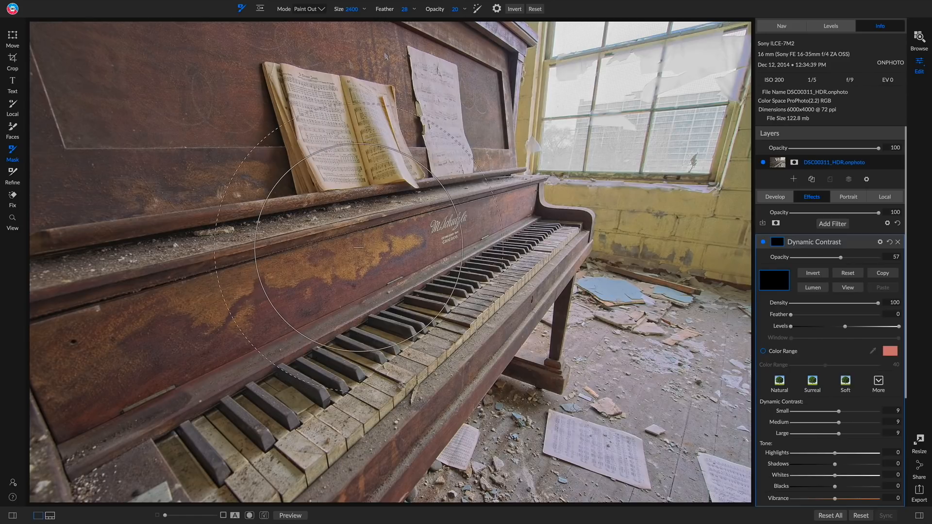
key(bracketleft)
key(bracketleft)
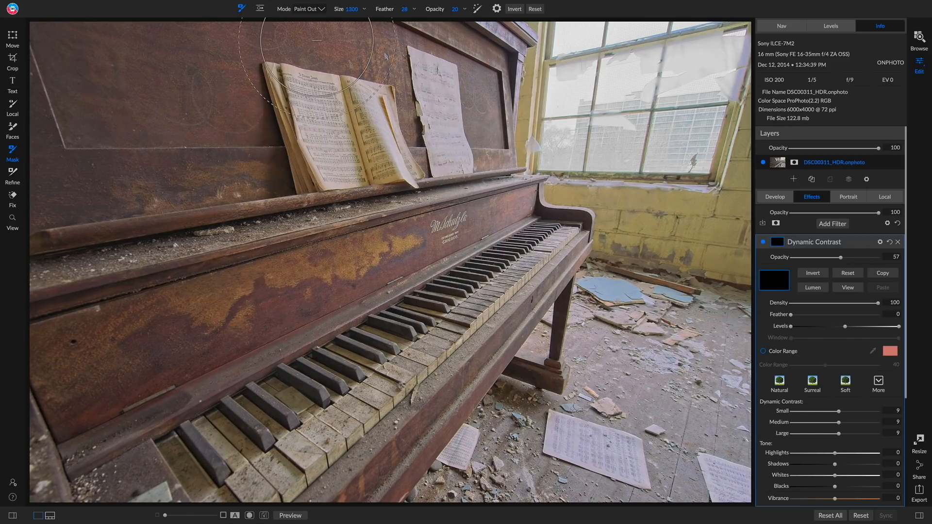
Paint the Dynamic Contrast effect into the piano's upper body, using Paint In mode at 100 opacity and brush size 1700.
click(314, 9)
click(310, 28)
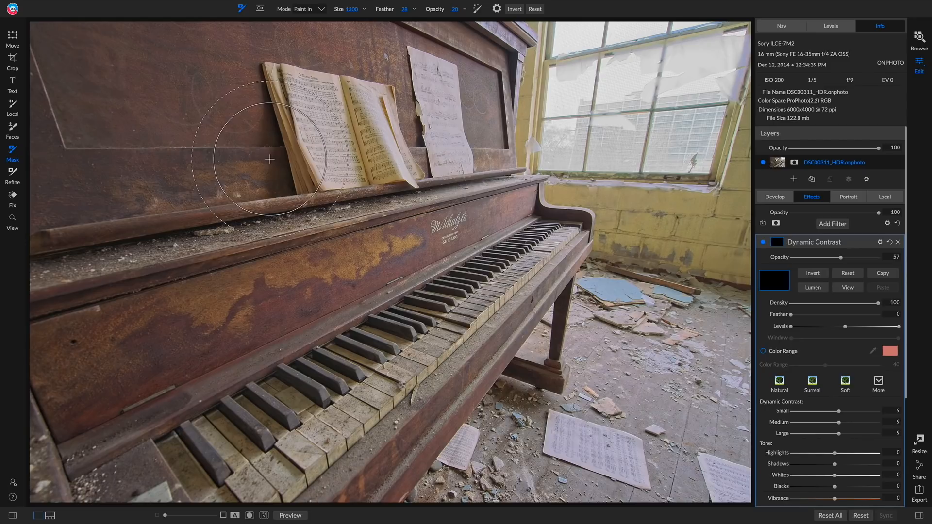
drag(441, 15, 591, 17)
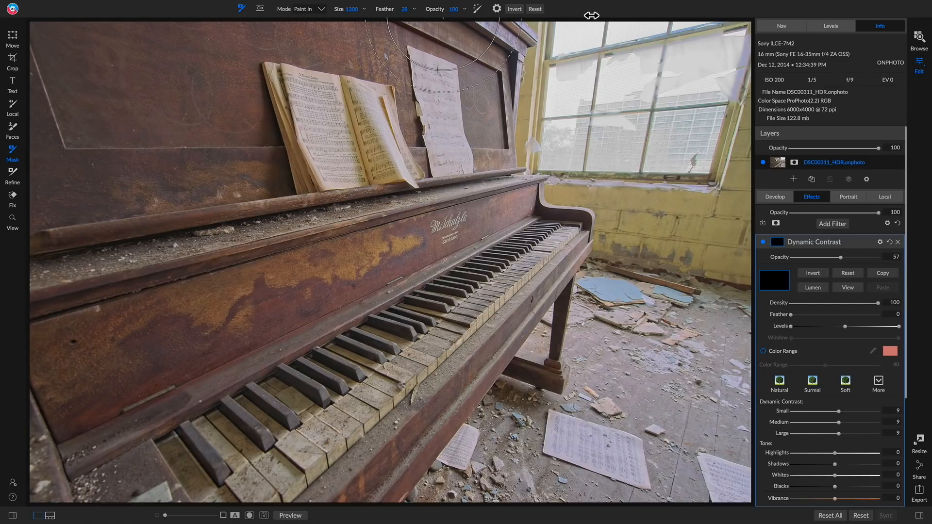
key(bracketright)
key(bracketright)
key(bracketright)
key(bracketright)
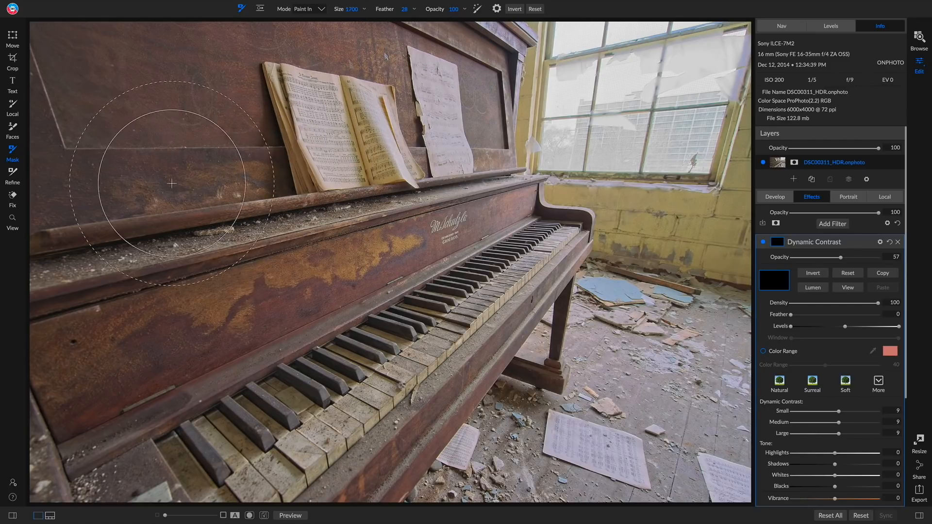
mouse_move(412, 82)
mouse_down()
mouse_move(455, 89)
mouse_move(456, 240)
mouse_move(481, 244)
mouse_up()
Adjust the brush size and paint the effect into the rest of the piano, including the keyboard and its lower edge.
key(bracketleft)
key(bracketleft)
key(bracketleft)
key(bracketleft)
key(bracketleft)
key(bracketleft)
key(bracketleft)
key(bracketleft)
key(bracketleft)
key(bracketleft)
key(bracketleft)
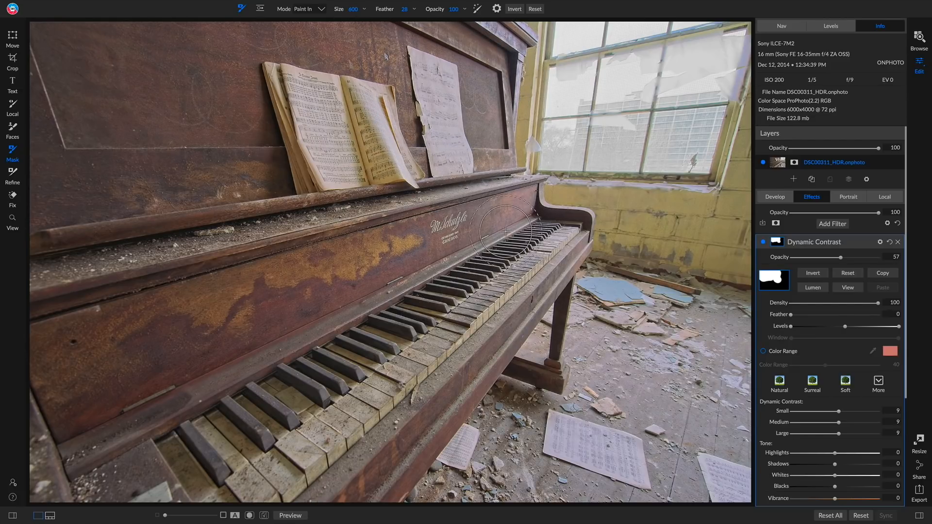
key(bracketleft)
key(bracketleft)
key(bracketleft)
key(bracketleft)
key(bracketleft)
key(bracketright)
key(bracketright)
key(bracketright)
key(bracketright)
key(bracketright)
click(497, 9)
key(bracketright)
key(bracketright)
key(bracketright)
key(bracketright)
key(bracketright)
mouse_move(436, 388)
mouse_down()
mouse_move(452, 374)
mouse_move(446, 369)
mouse_up()
Display the mask in black and white and fill the remaining gaps over the piano with brush size 900.
key(bracketleft)
key(bracketleft)
key(bracketleft)
key(bracketleft)
key(bracketleft)
key(bracketleft)
key(bracketleft)
click(849, 290)
key(bracketright)
key(bracketright)
key(bracketright)
key(bracketright)
key(bracketright)
mouse_move(382, 311)
mouse_down()
mouse_move(277, 383)
mouse_move(145, 394)
mouse_move(64, 333)
mouse_move(5, 259)
mouse_up()
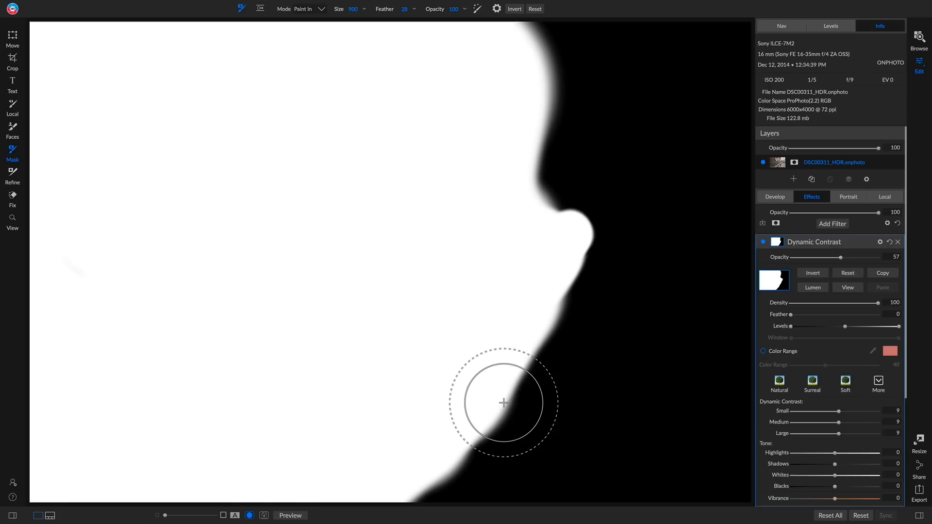
Set the brush feather to 0 and return from the mask view to the photo.
click(415, 8)
drag(378, 18, 344, 21)
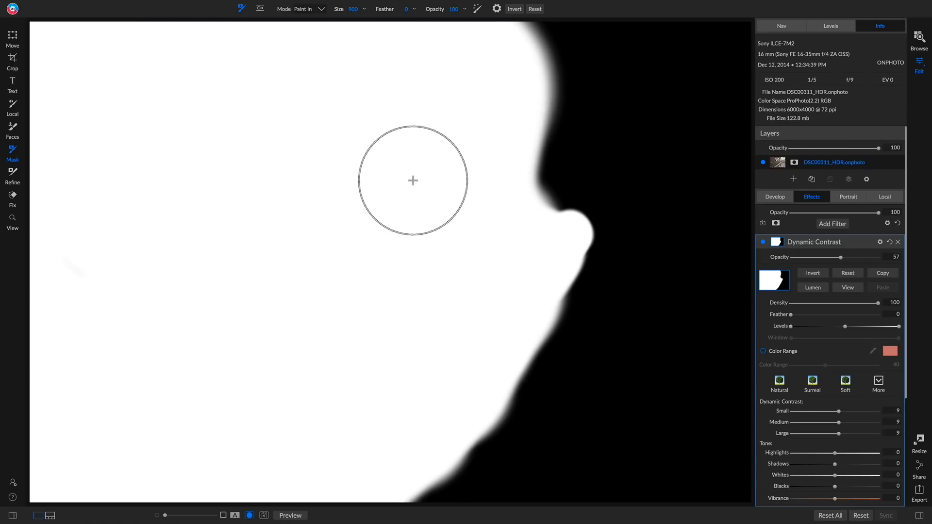
click(841, 289)
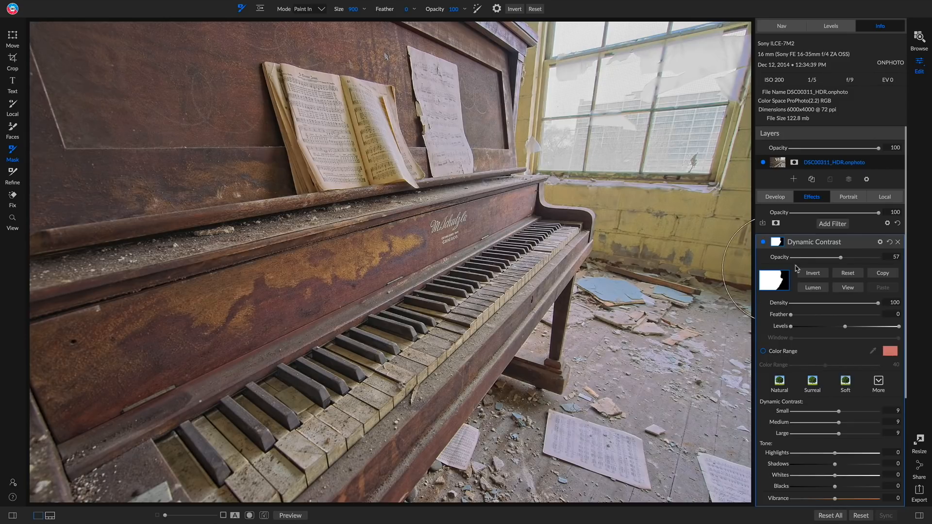
Add a Split Tone filter to the piano HDR and apply its Blue-Yellow style.
click(833, 224)
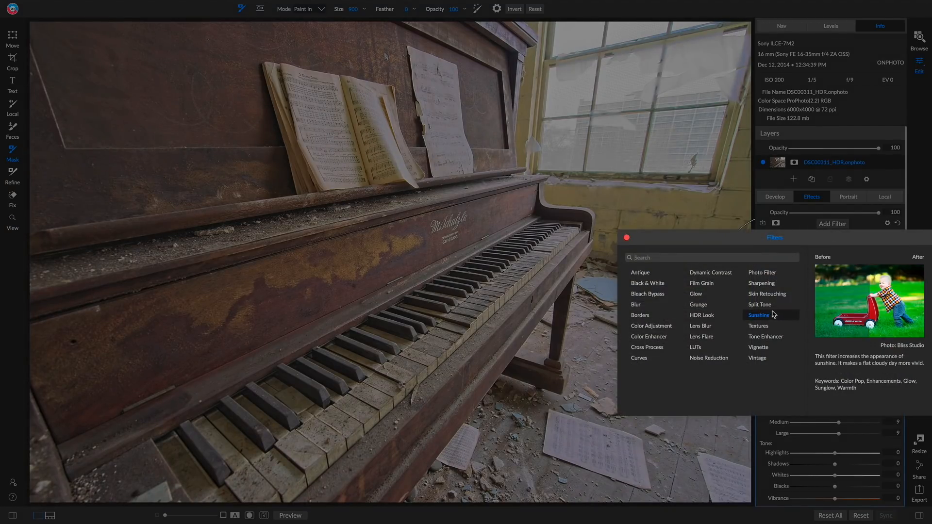
click(760, 305)
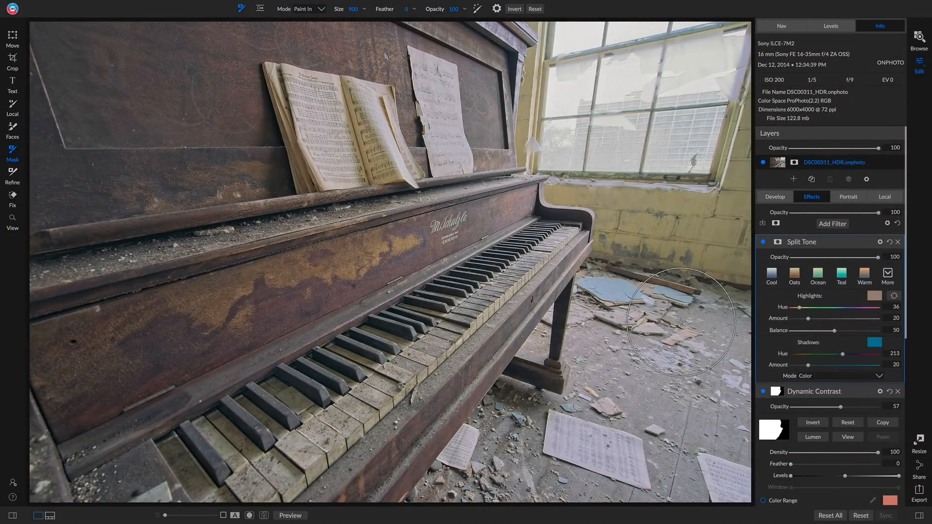
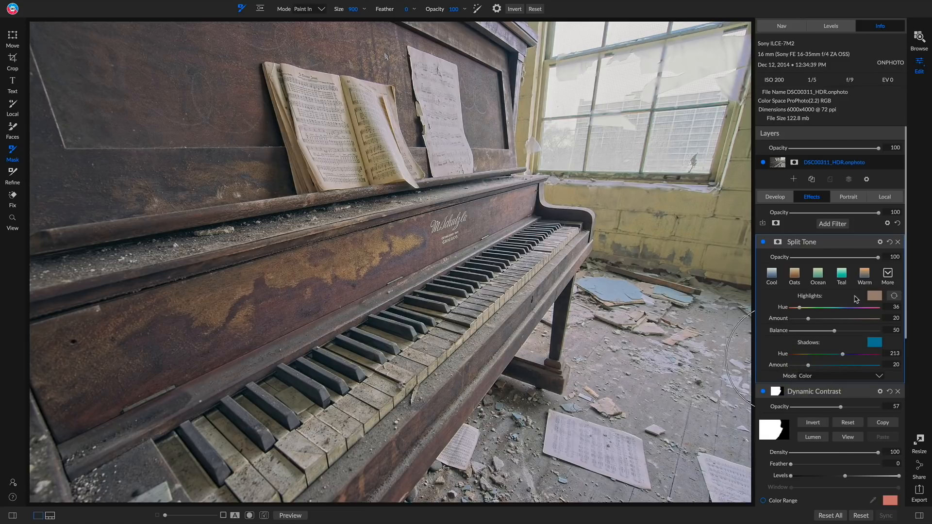
click(887, 277)
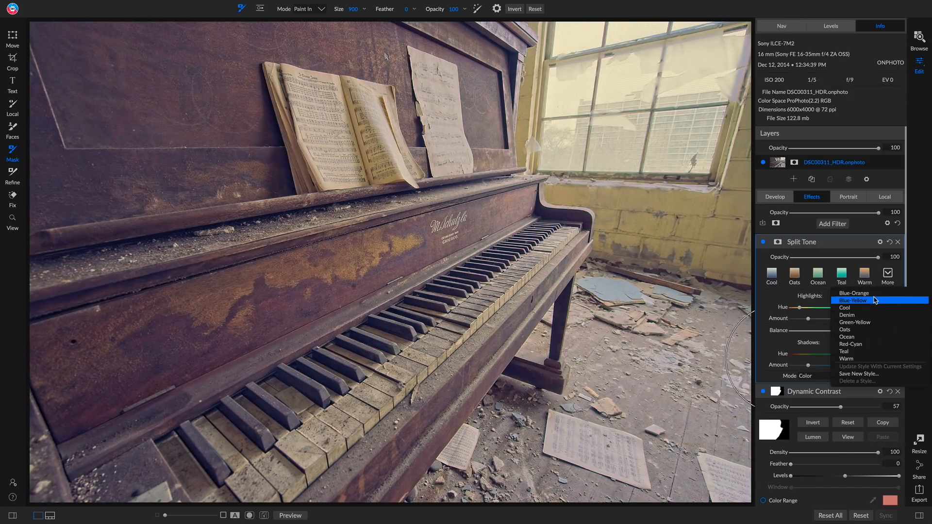
click(876, 300)
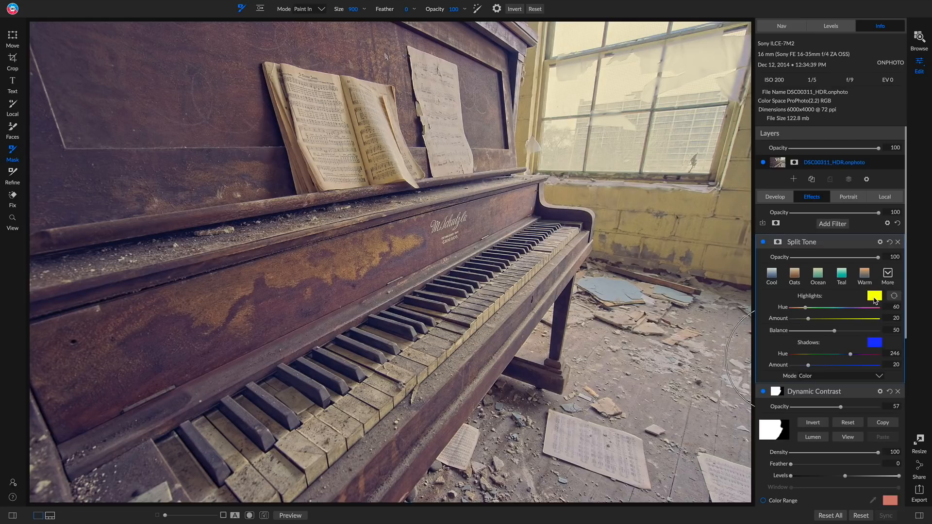
Set the Split Tone filter's blending option to Multiply and its own toning mode to Screen.
click(880, 242)
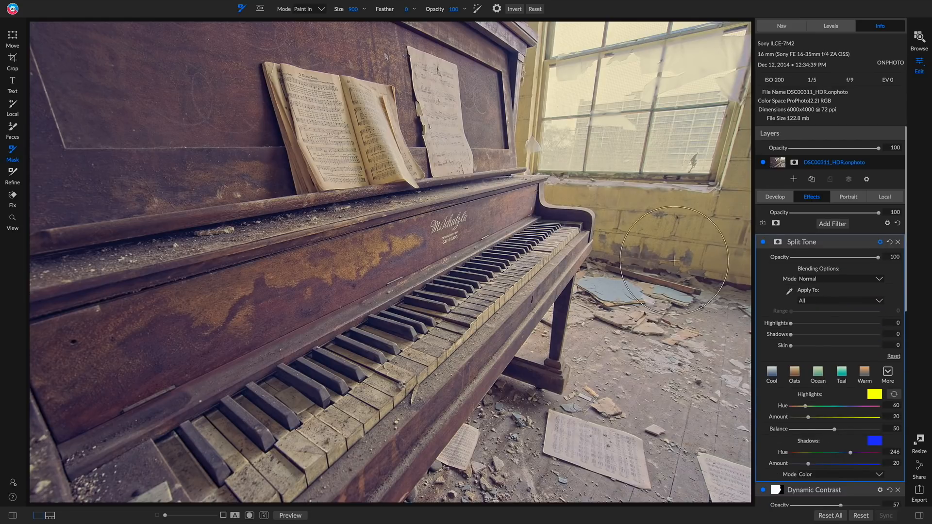
click(826, 281)
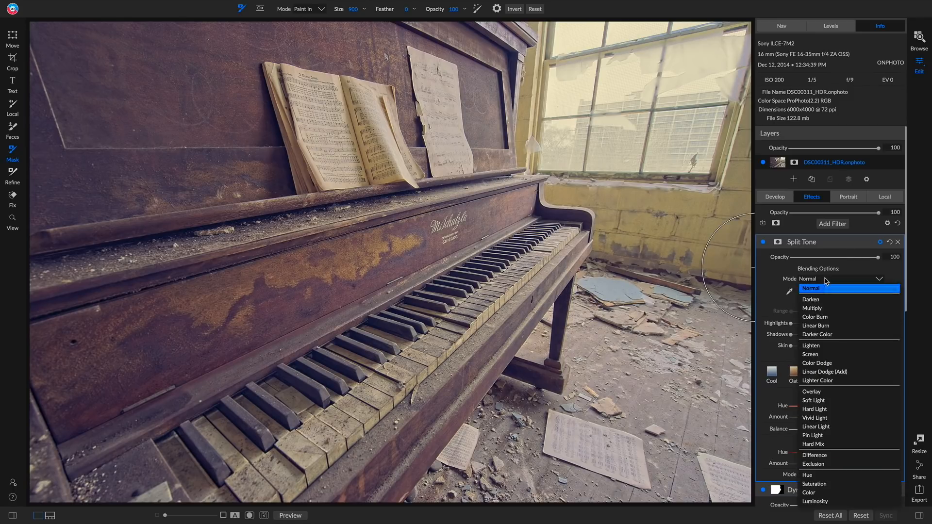
click(802, 309)
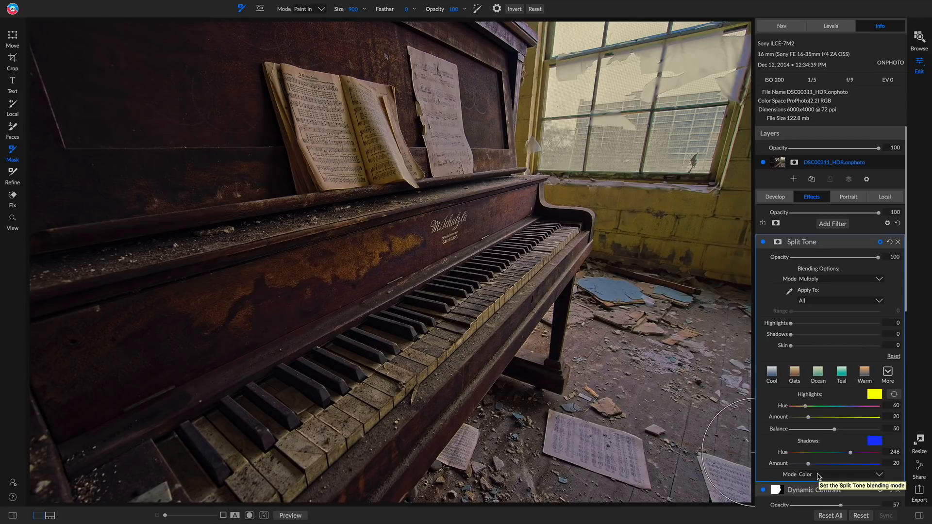
scroll(818, 473, down, 2)
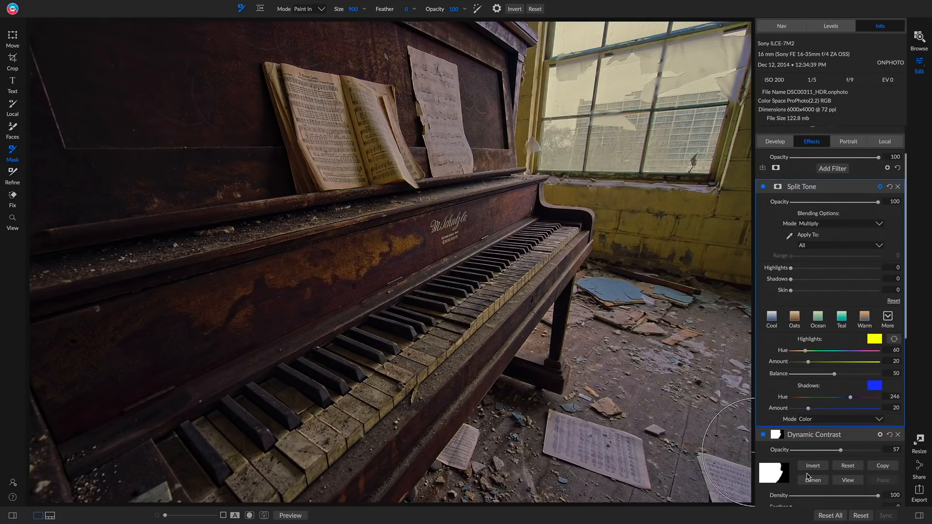
click(815, 417)
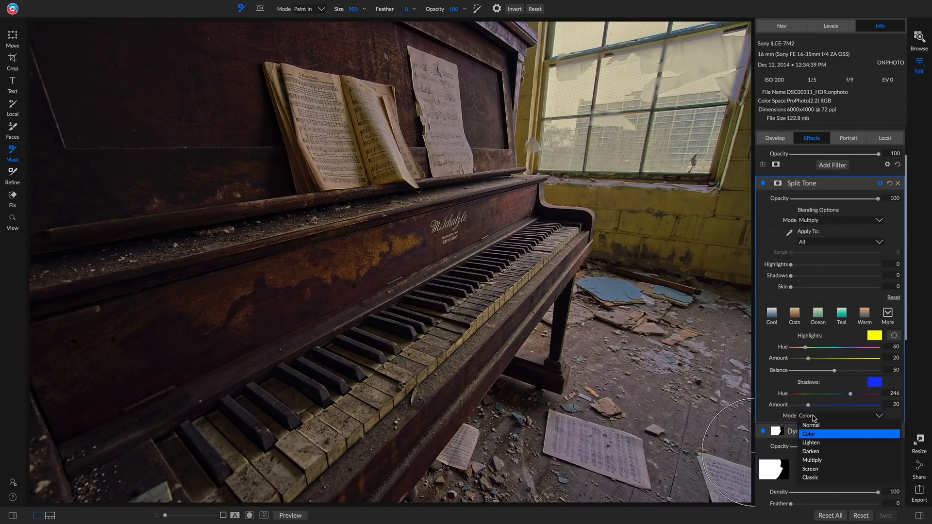
click(800, 469)
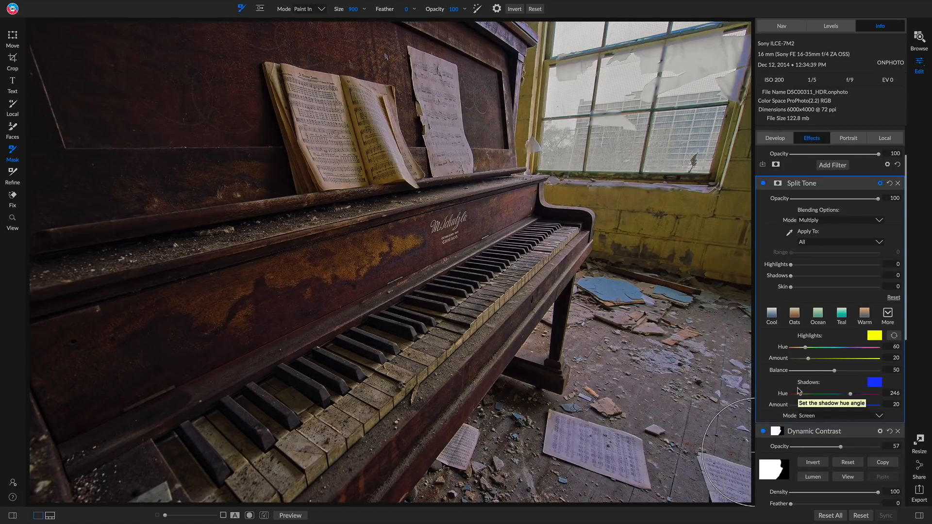
Lower the Split Tone filter's opacity to 79 and set its highlights to hue 48 and amount 78.
click(877, 199)
drag(877, 199, 861, 199)
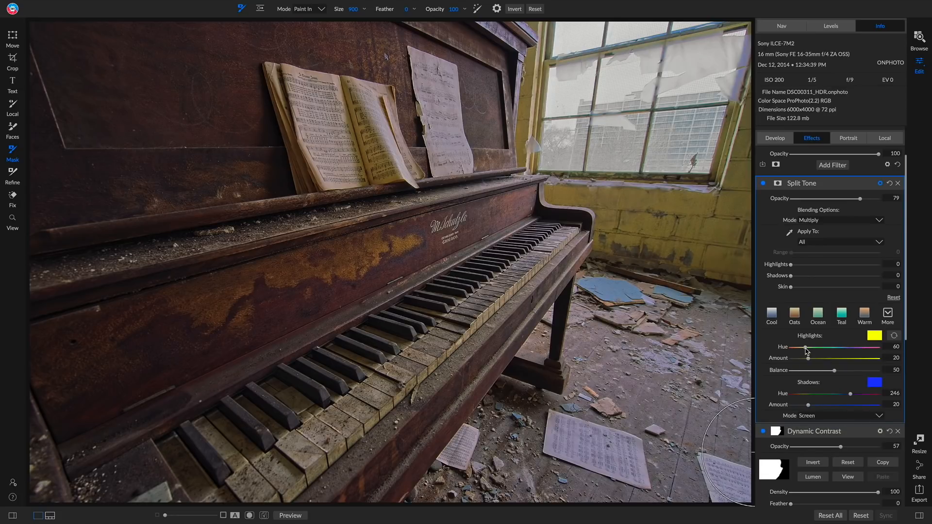
mouse_move(806, 350)
mouse_down()
mouse_move(862, 352)
mouse_move(792, 352)
mouse_move(809, 352)
mouse_up()
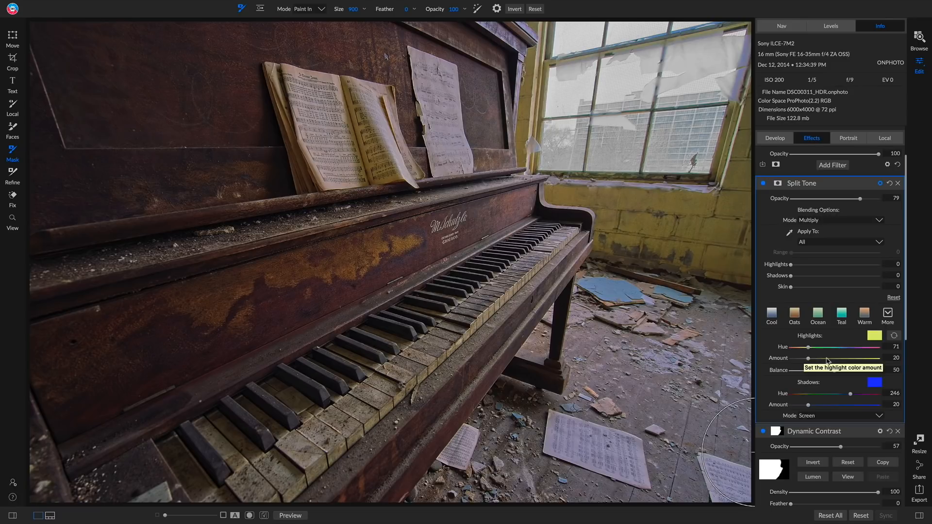
mouse_move(808, 348)
mouse_down()
mouse_move(798, 349)
mouse_move(844, 350)
mouse_move(791, 350)
mouse_move(865, 351)
mouse_move(804, 352)
mouse_up()
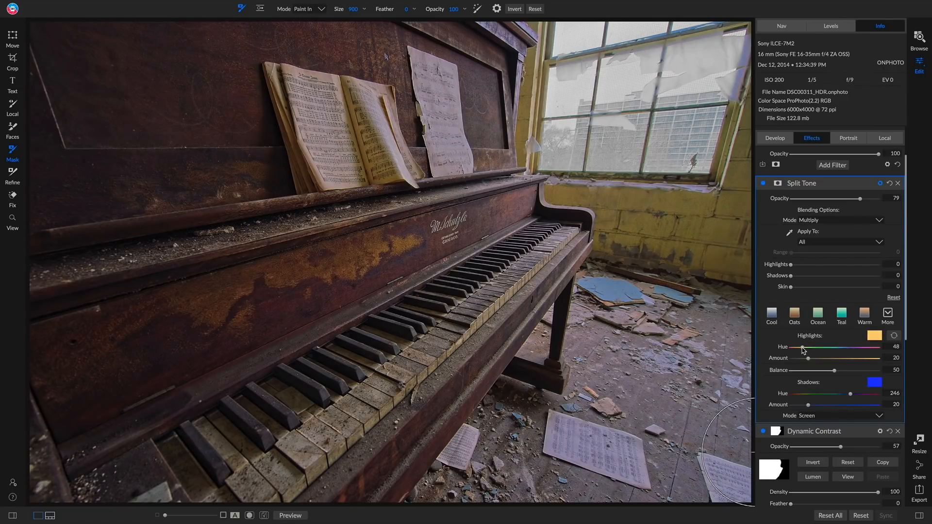
drag(809, 359, 851, 361)
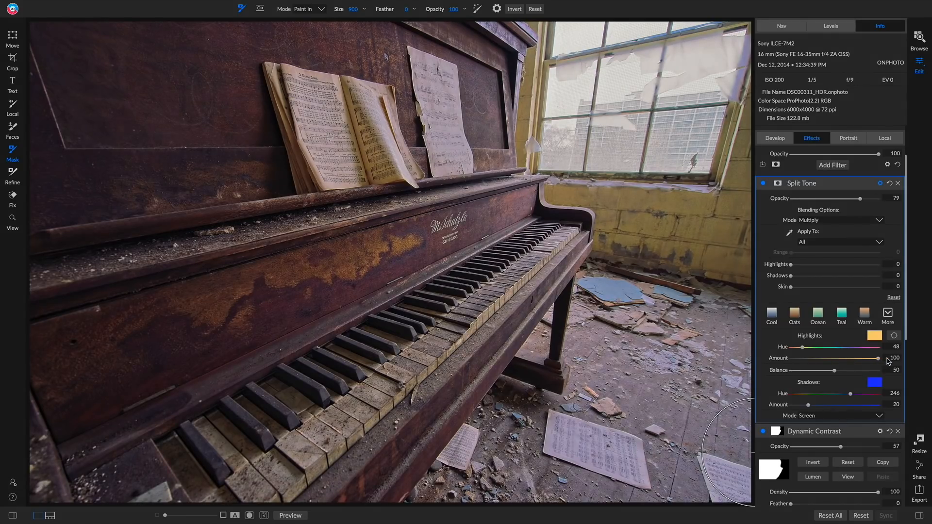
drag(887, 358, 858, 357)
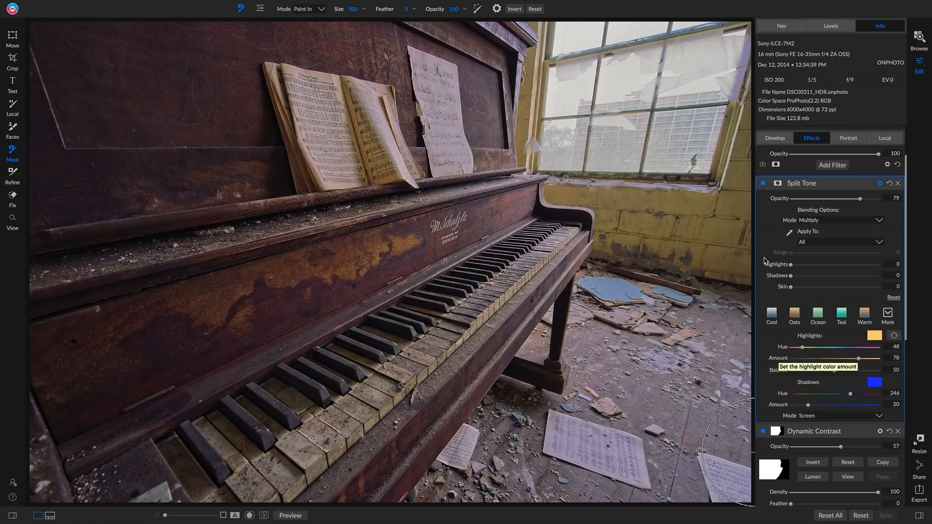
Compare the piano photo with the Split Tone filter off and on.
click(762, 184)
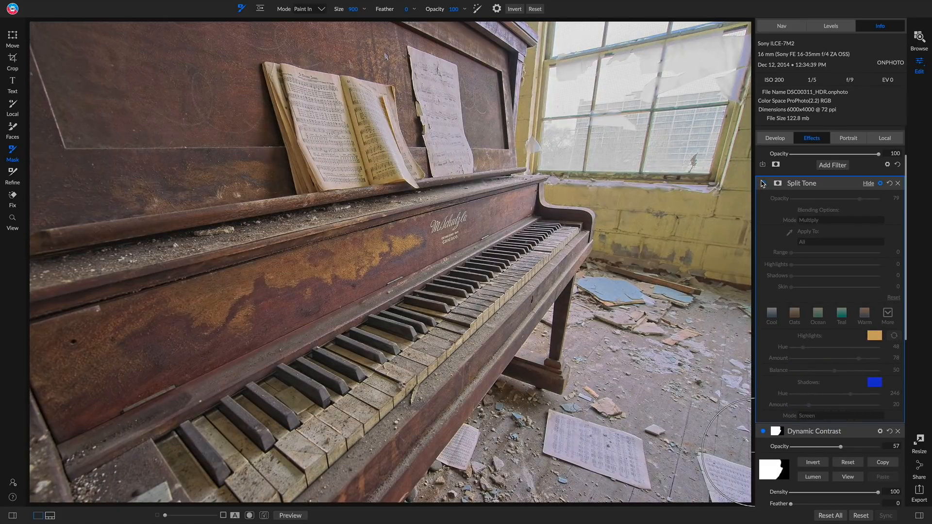
click(762, 183)
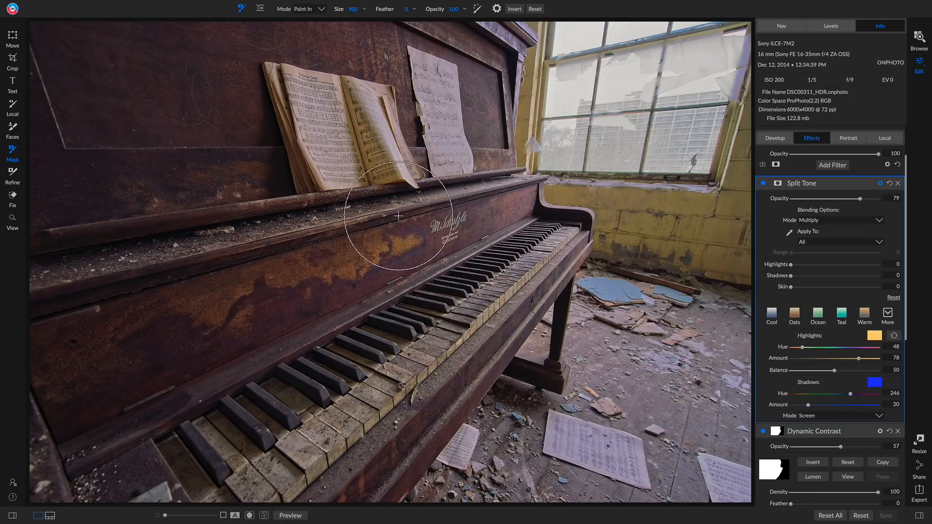
click(762, 184)
click(762, 184)
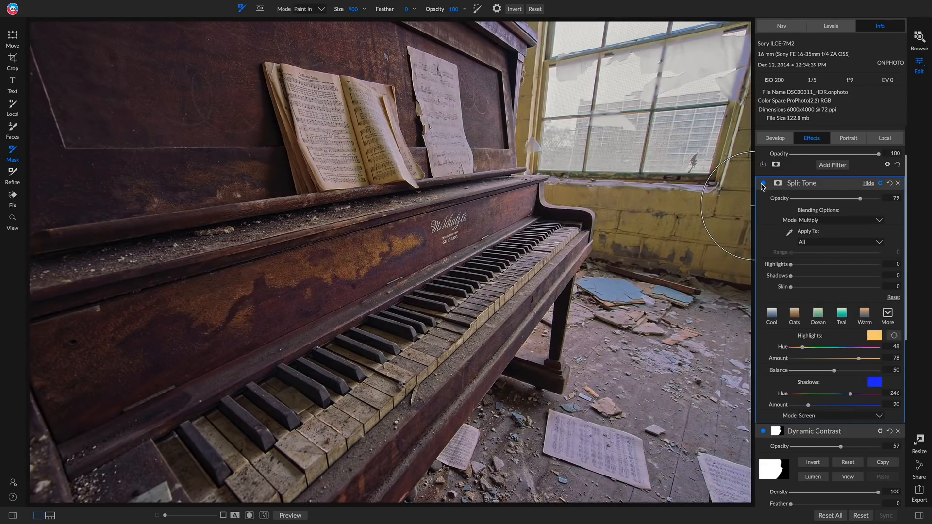
Add a Glow filter above Split Tone and apply its Rich Glow style.
click(823, 168)
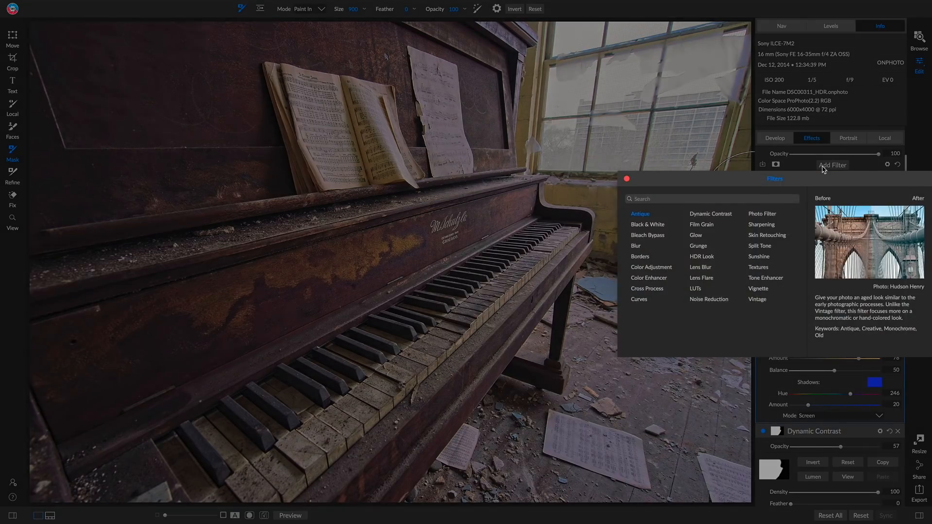
click(703, 235)
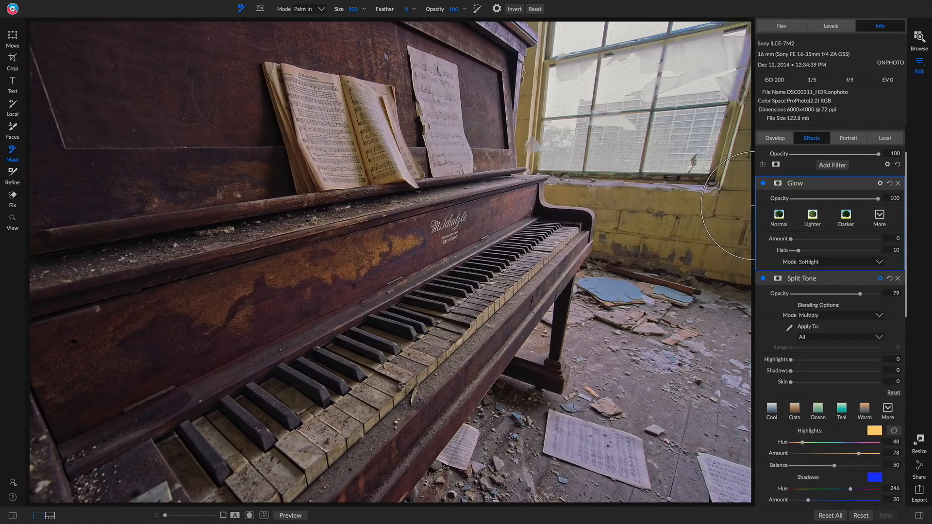
click(881, 217)
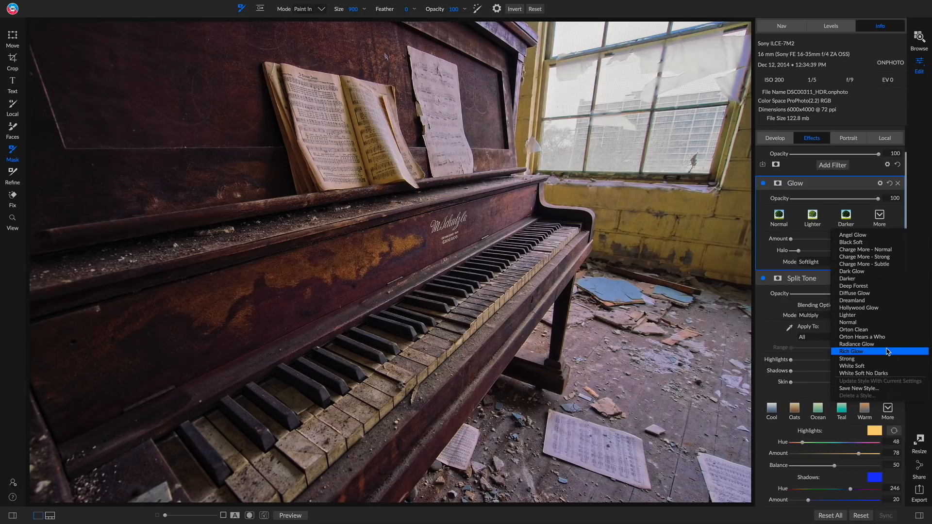
click(888, 352)
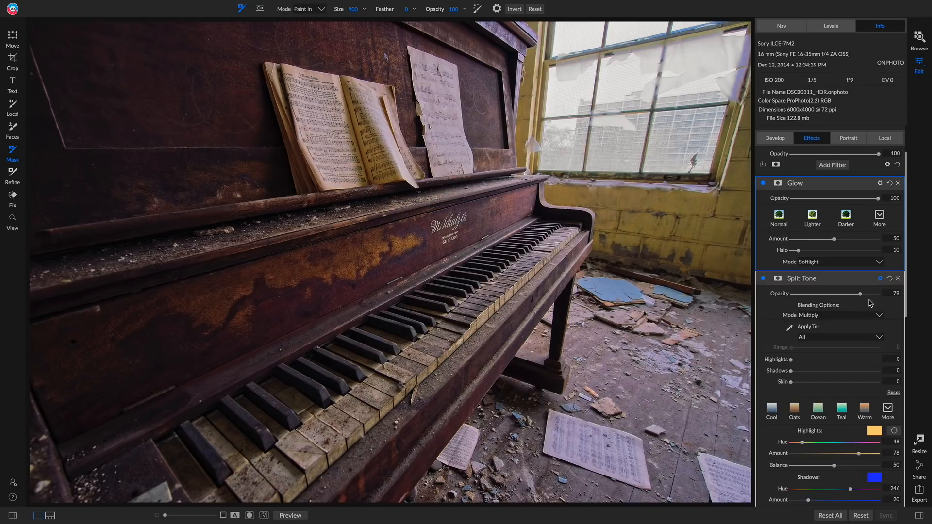
click(881, 188)
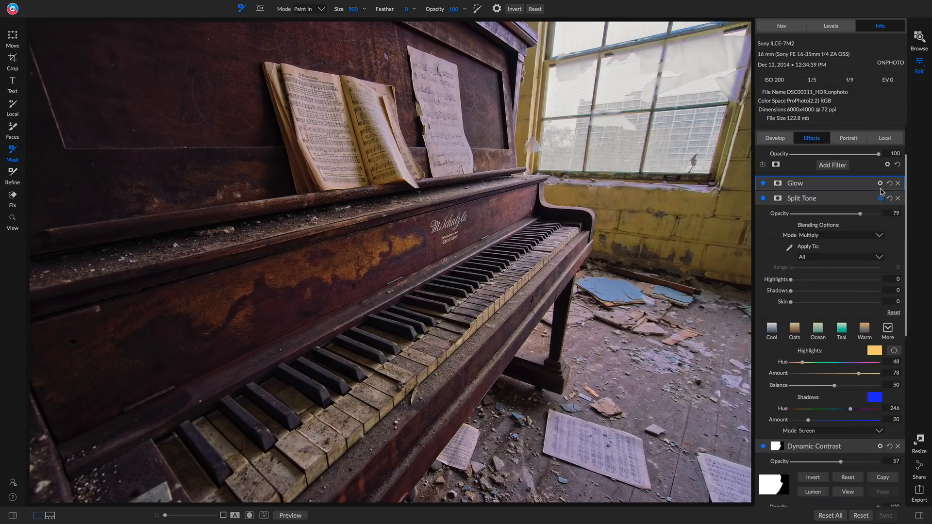
click(819, 236)
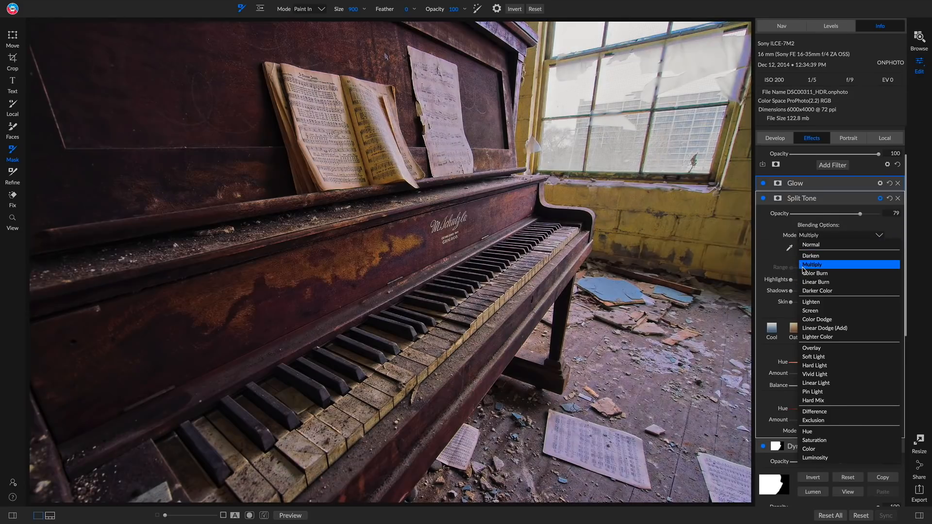
click(806, 266)
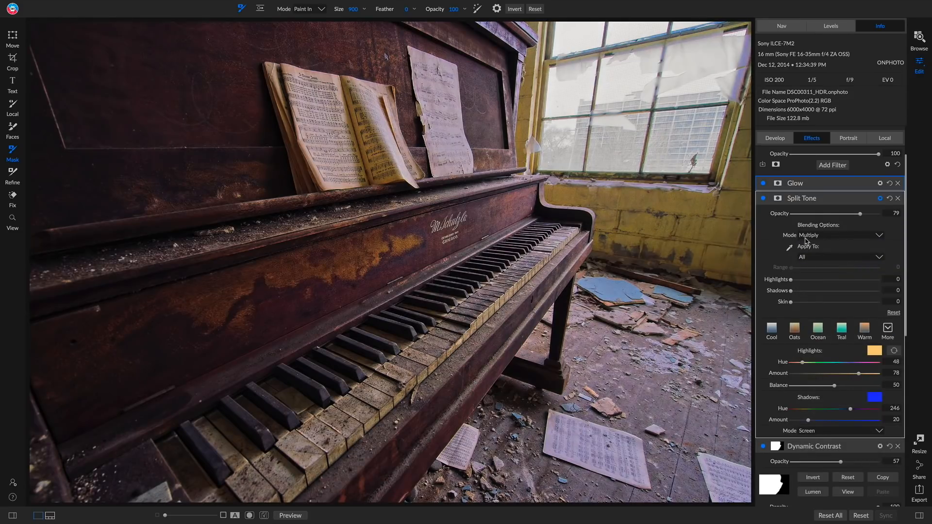
Show the Glow filter's blending options and set its blending mode to Soft Light.
click(818, 183)
click(879, 214)
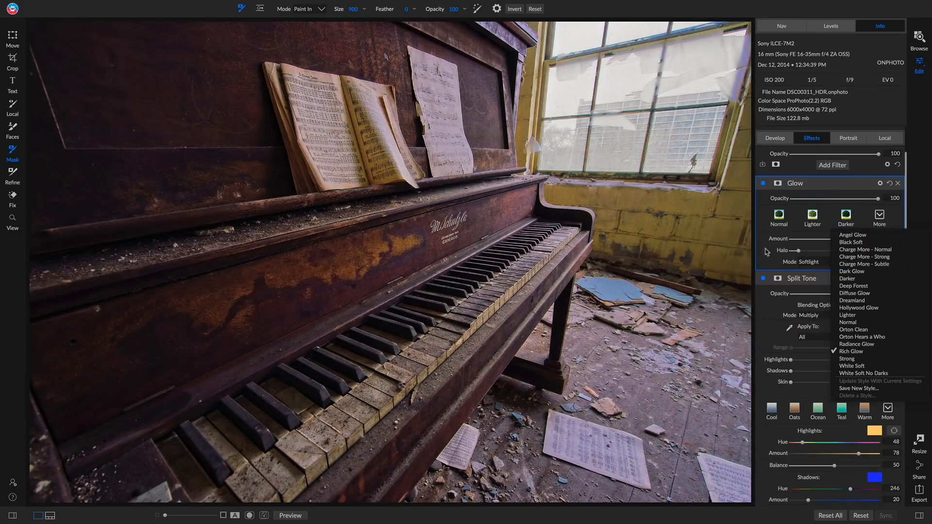
click(880, 184)
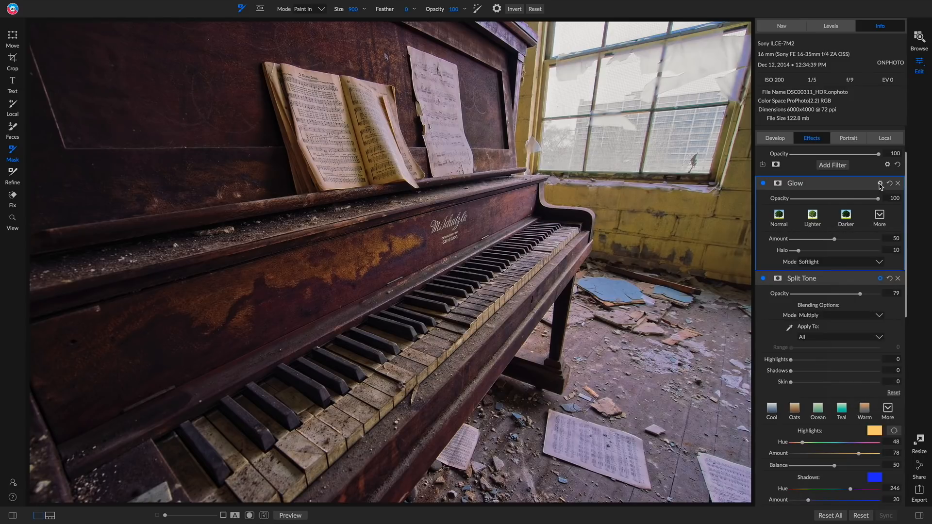
click(806, 221)
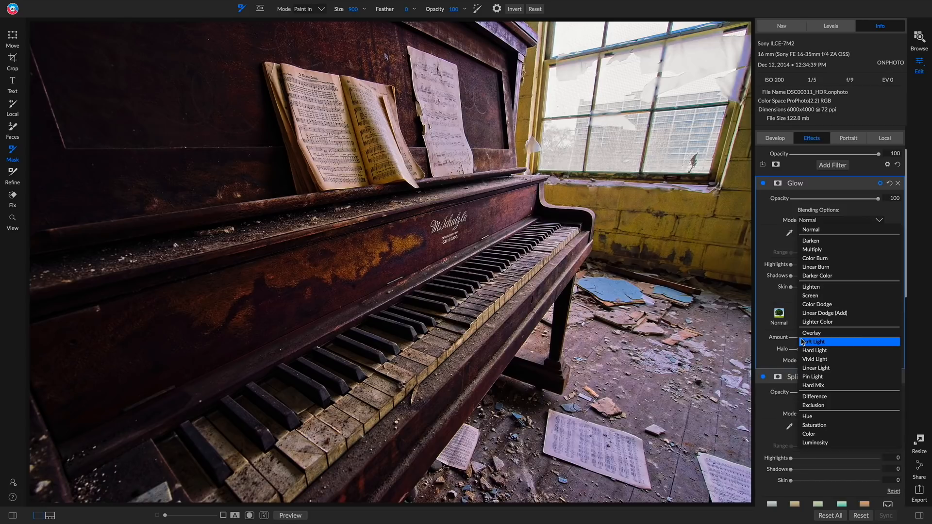
click(802, 342)
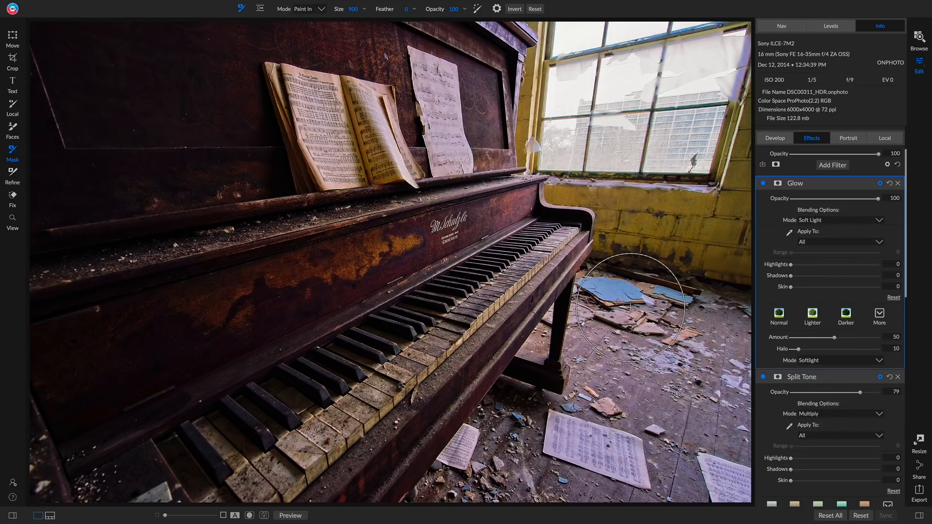
Lower the Glow filter's opacity to 35 and compare the photo with the filter off and on.
drag(878, 199, 817, 203)
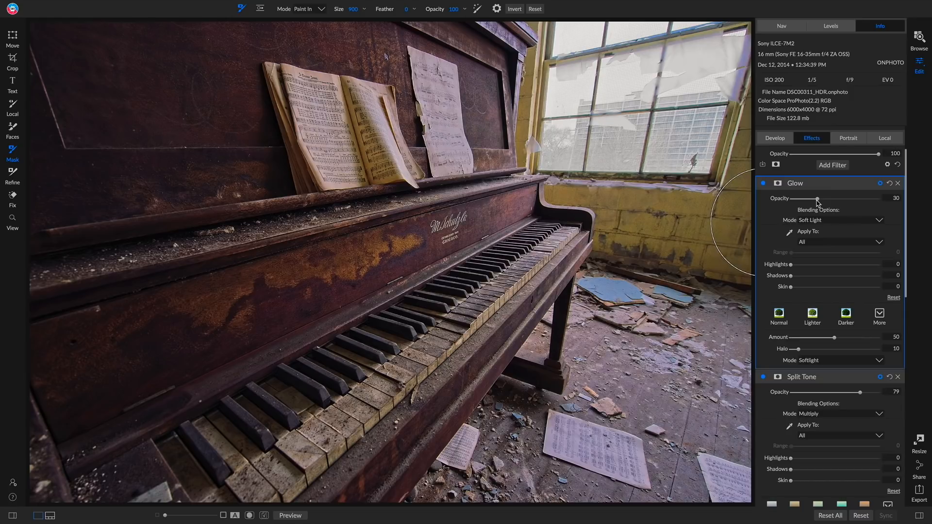
mouse_move(818, 203)
mouse_down()
mouse_move(914, 203)
mouse_move(810, 203)
mouse_move(818, 203)
mouse_up()
drag(816, 199, 822, 199)
click(764, 184)
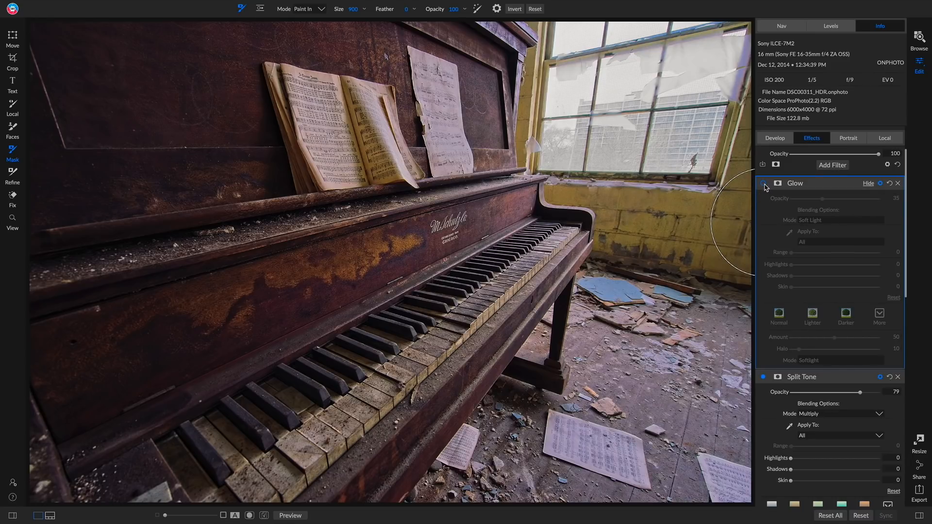
click(764, 184)
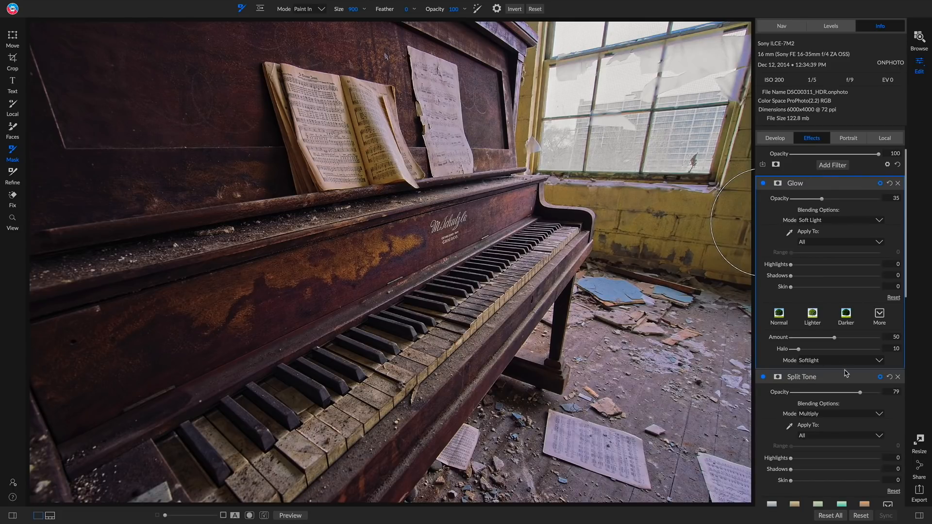
Switch to the View tool and collapse the Split Tone, Dynamic Contrast, HDR Look and Glow filters.
key(z)
click(869, 377)
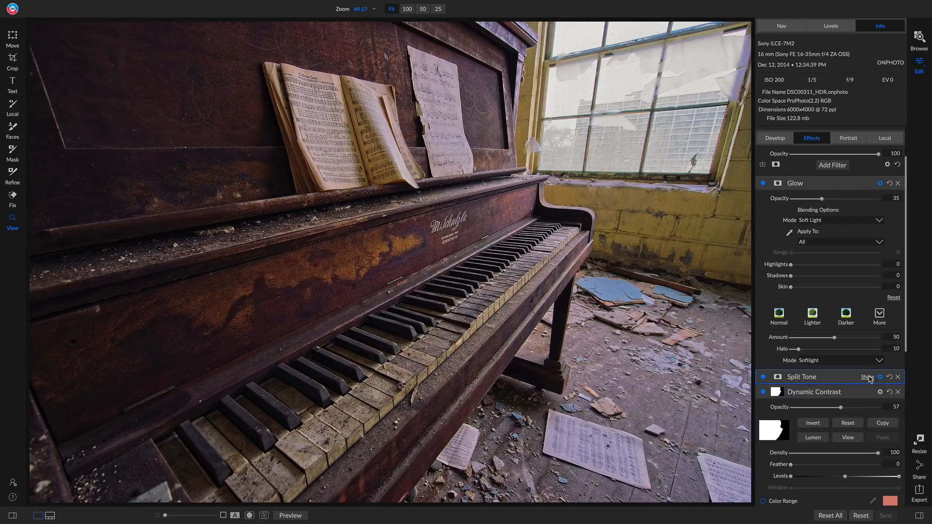
click(868, 392)
click(868, 407)
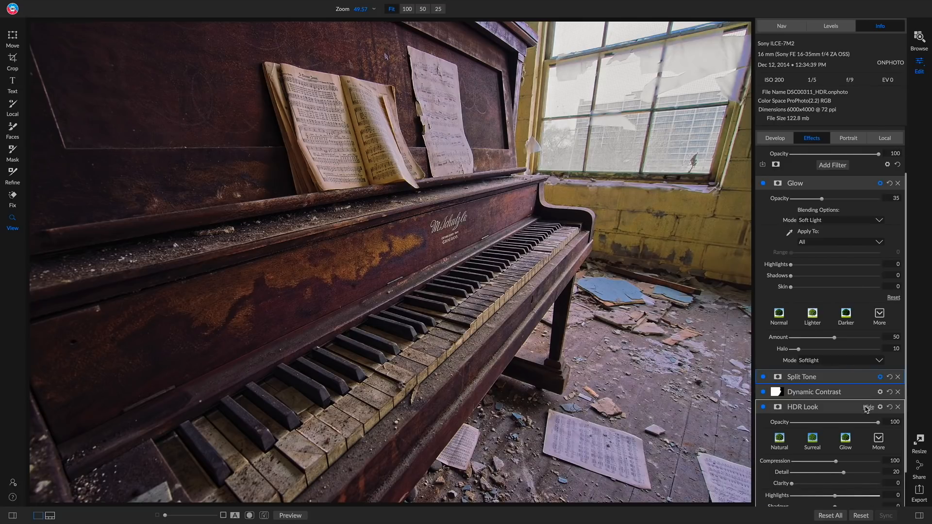
click(870, 243)
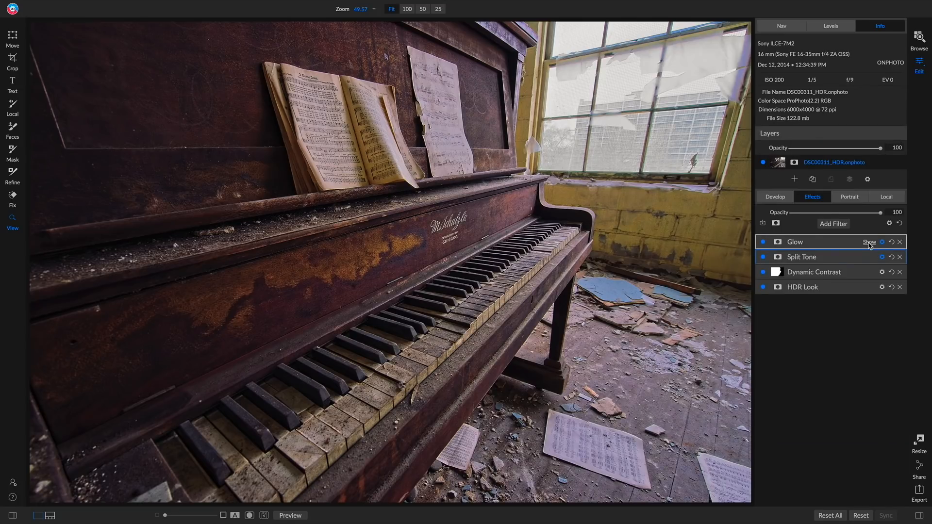
Add a Bleach Bypass filter at the top of the stack above Glow and apply its High-Key Warm style.
click(836, 225)
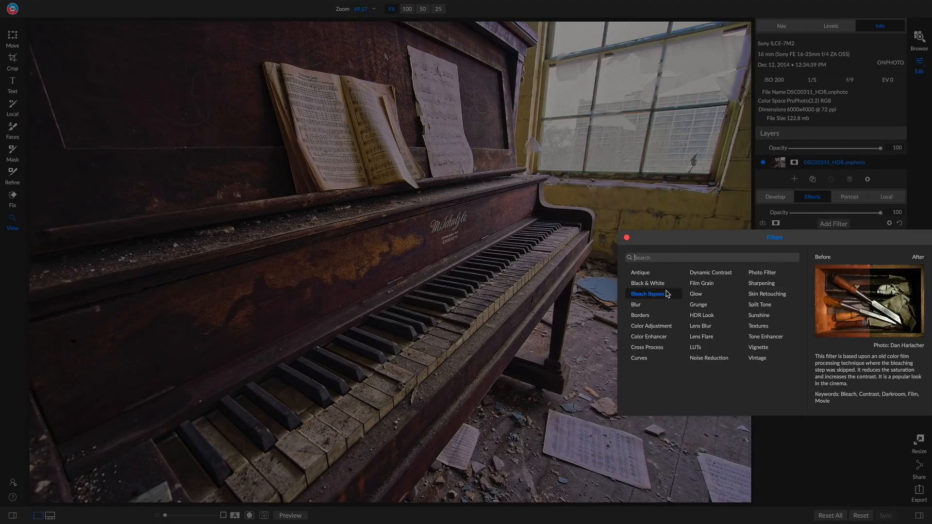
click(648, 294)
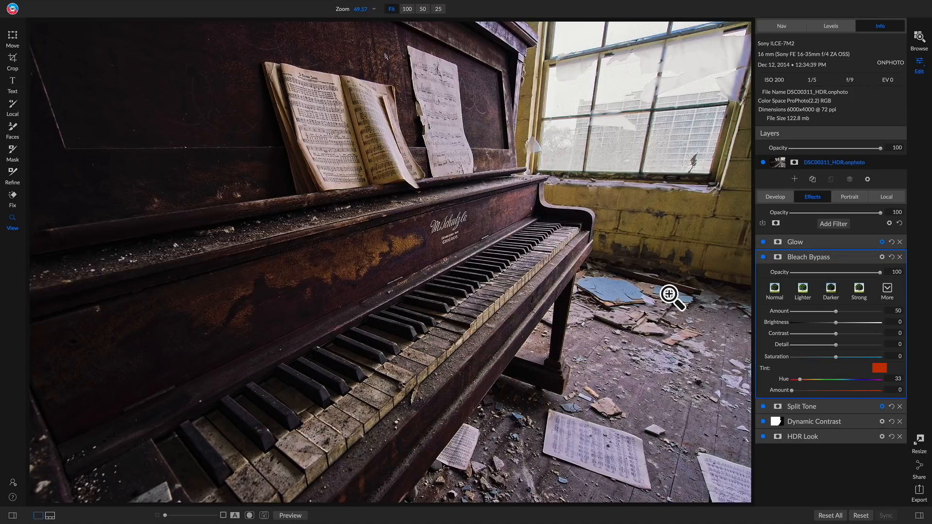
click(862, 260)
click(863, 260)
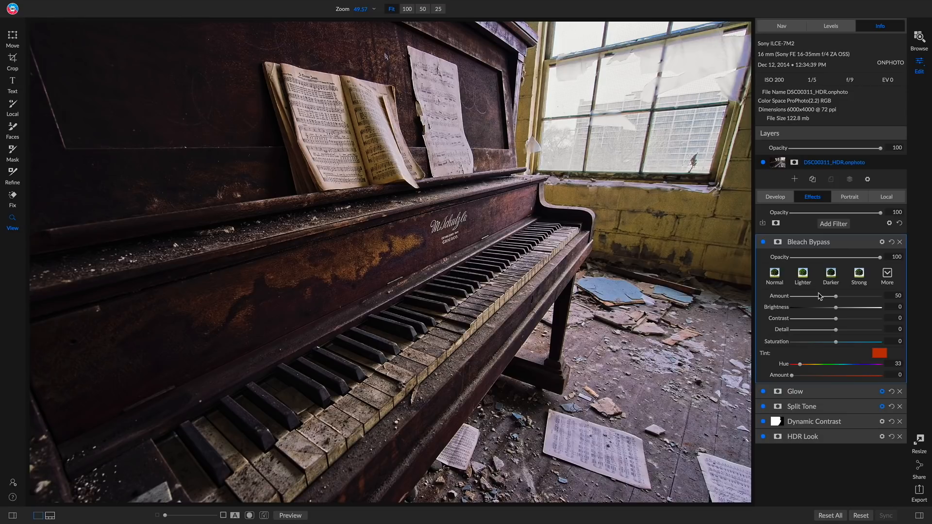
click(886, 278)
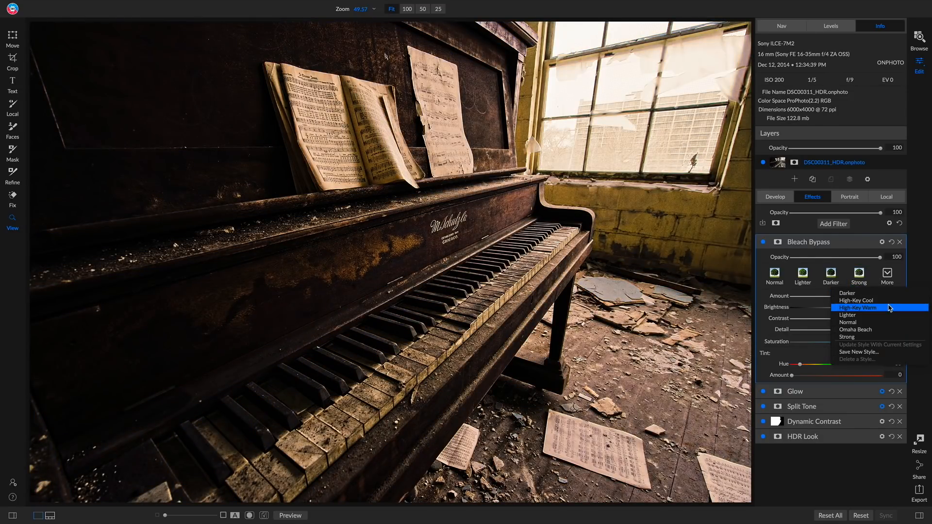
click(890, 308)
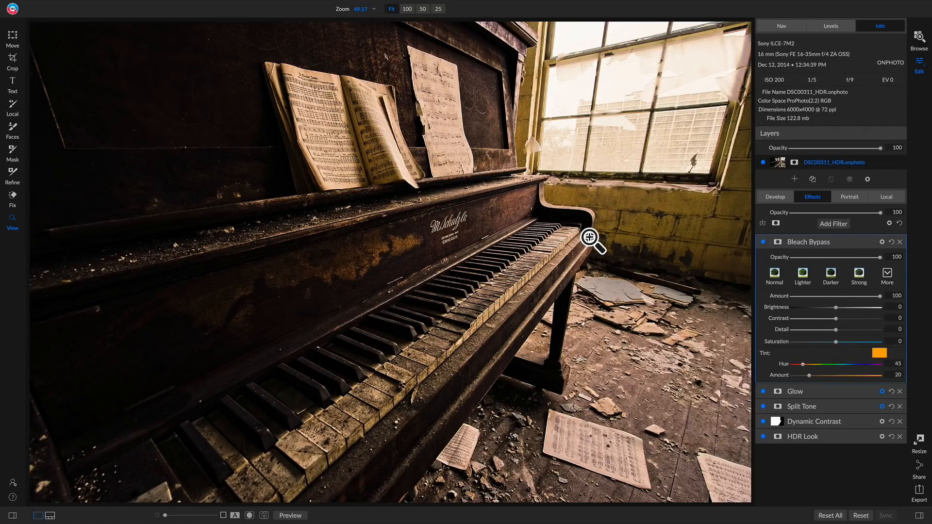
Set the Bleach Bypass filter's blending mode to Overlay and its opacity to 20.
click(879, 244)
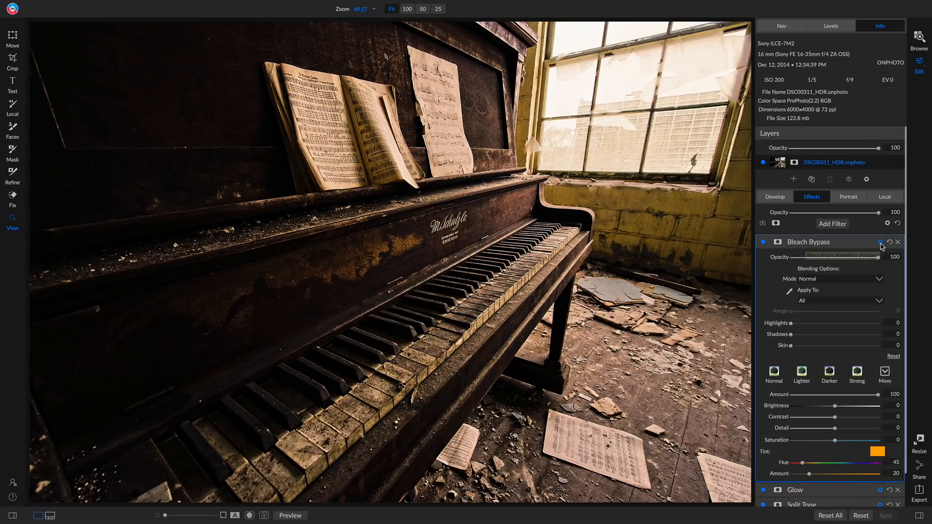
click(843, 280)
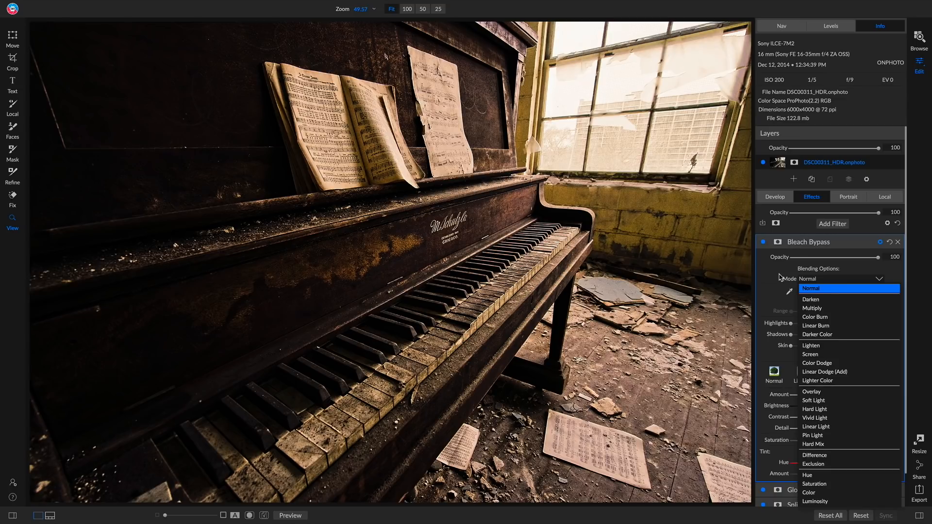
click(803, 391)
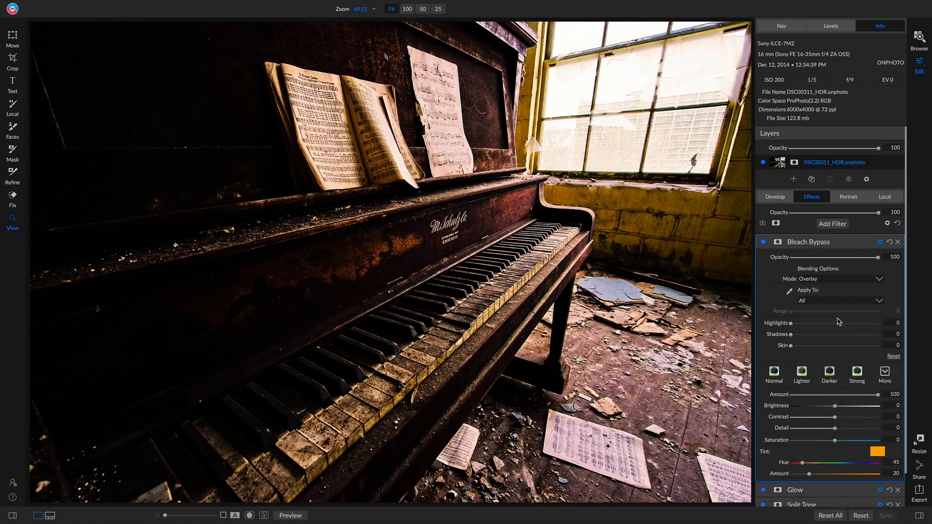
drag(878, 257, 809, 266)
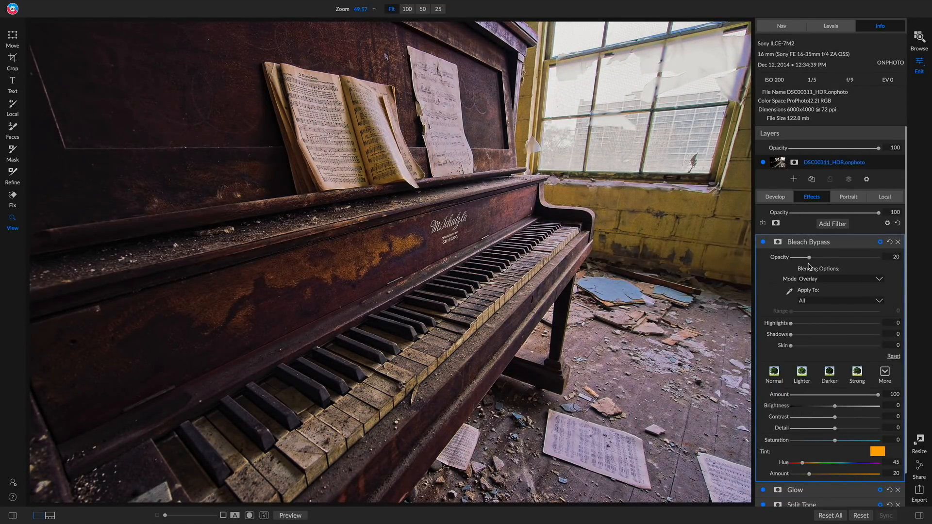
Compare the piano photo with the Bleach Bypass filter off and on.
click(763, 242)
click(763, 243)
click(763, 243)
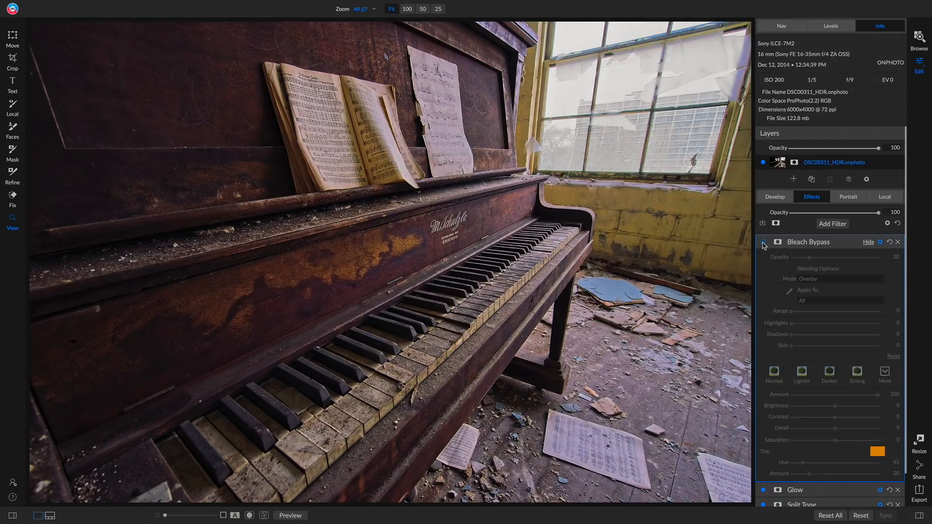
click(763, 243)
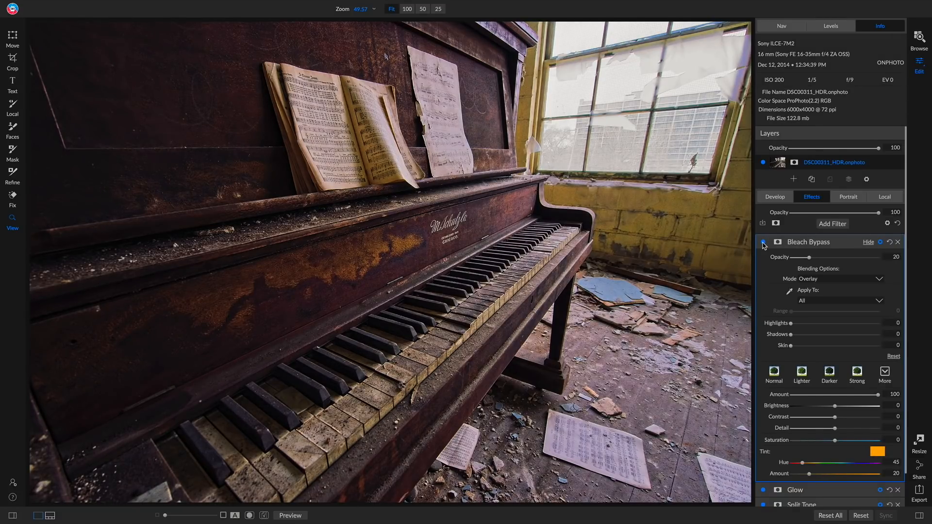
click(764, 242)
click(763, 242)
Add a Vignette filter centred on the piano's front above the keys, using the Big Softy style at opacity 24.
click(829, 226)
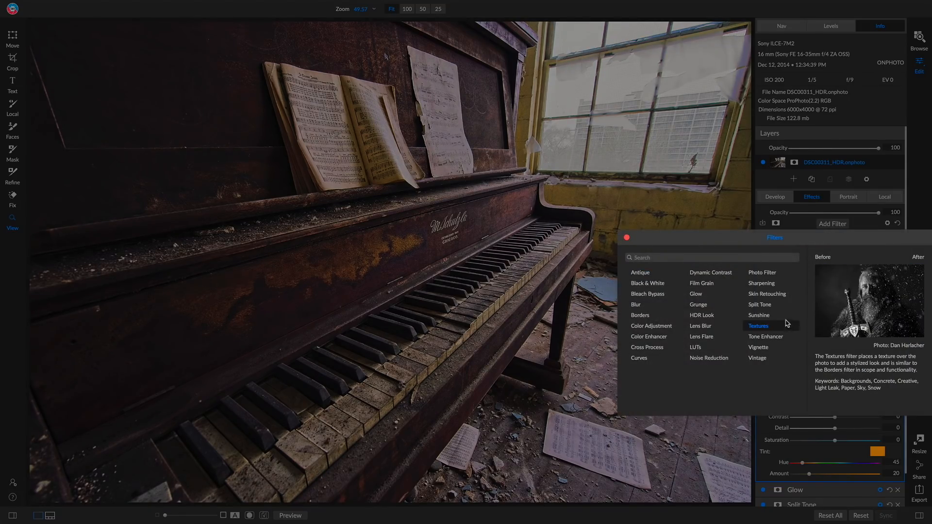
click(768, 348)
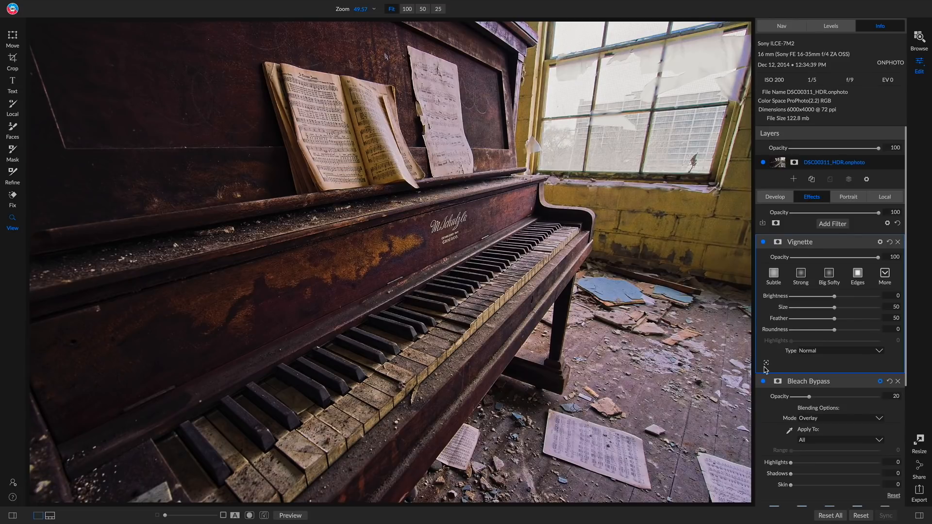
click(766, 363)
click(401, 253)
click(830, 275)
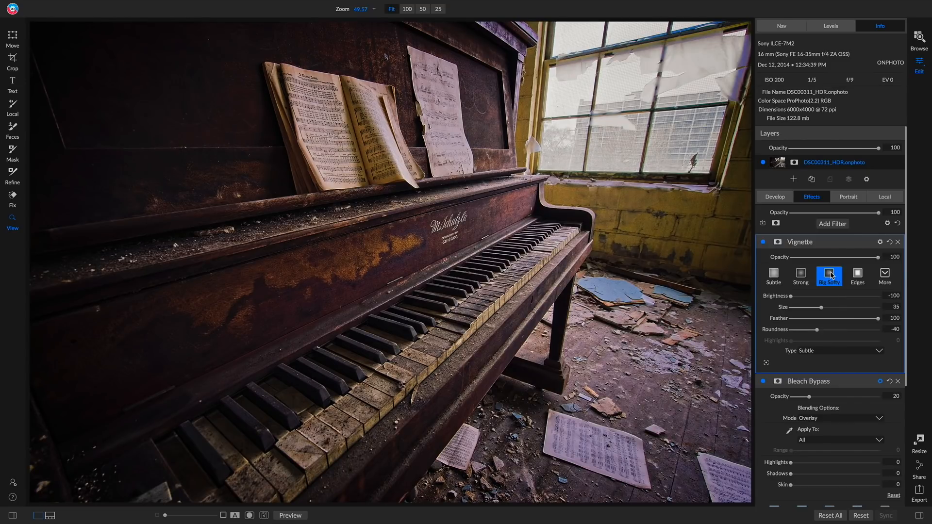
drag(878, 257, 814, 262)
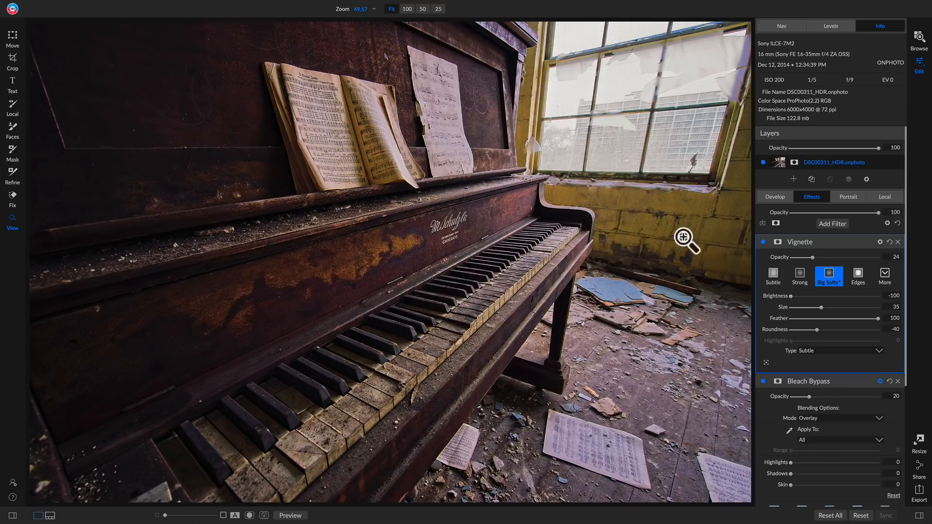
Start a local adjustment with the Perfect Brush turned on and the brush feather set to 27.
click(885, 197)
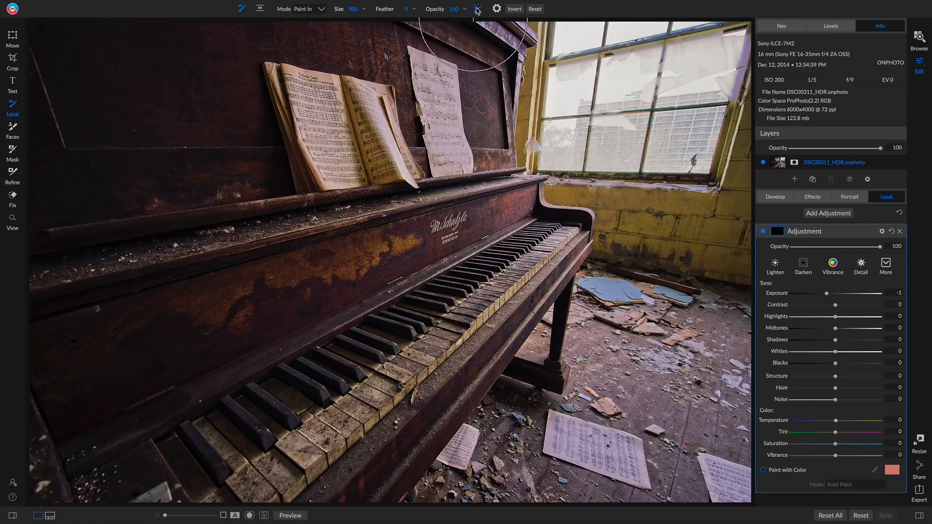
click(497, 9)
click(550, 27)
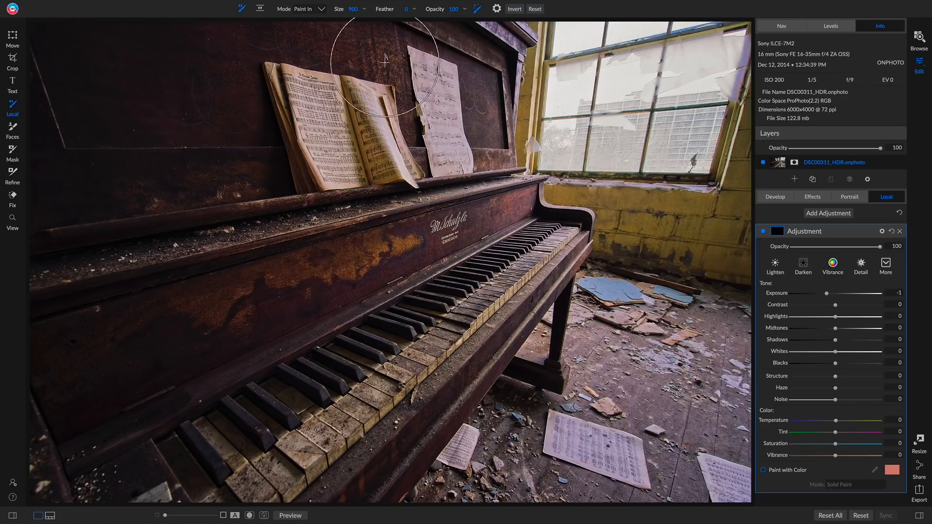
click(407, 9)
click(414, 9)
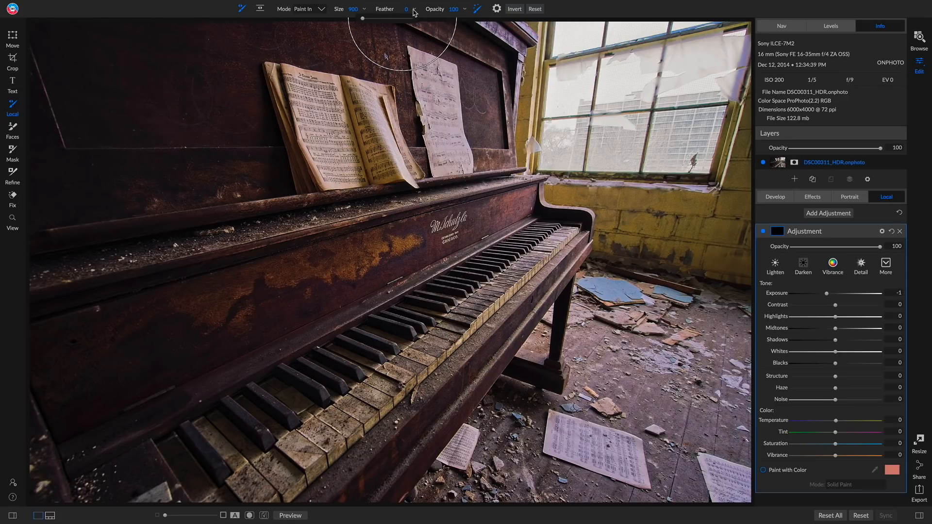
drag(361, 18, 375, 21)
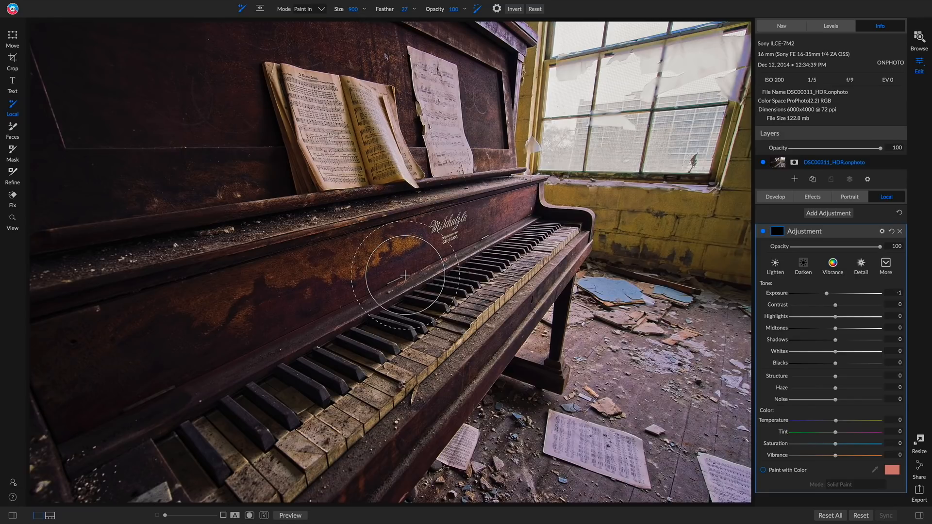
Reduce the adjustment brush's size to 300.
key([)
key([)
key([)
key([)
key([)
key([)
key([)
key([)
key([)
key([)
key([)
key([)
key([)
key([)
key(bracketright)
key(bracketright)
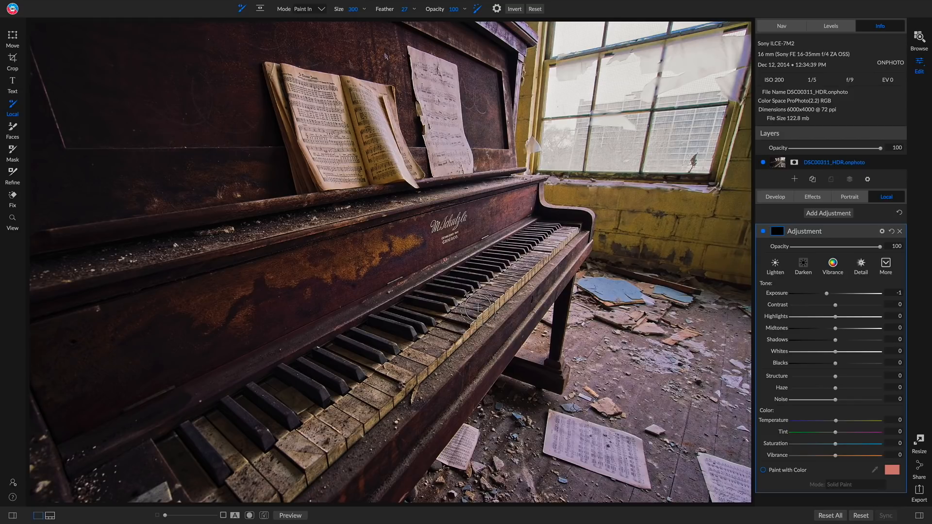
Paint the local adjustment over the white keys in the middle of the keyboard and set its exposure to 0.35.
drag(484, 304, 505, 289)
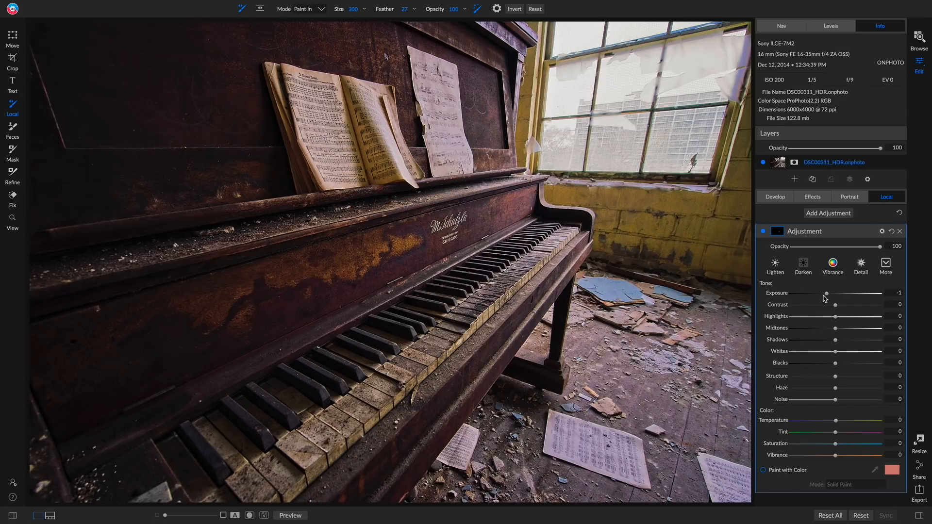
drag(458, 316, 439, 347)
drag(828, 296, 841, 296)
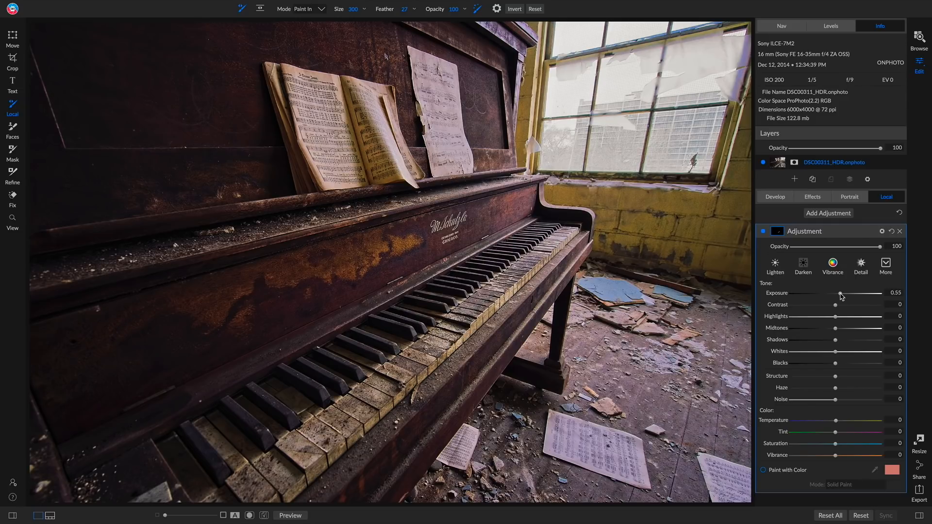
drag(840, 296, 840, 296)
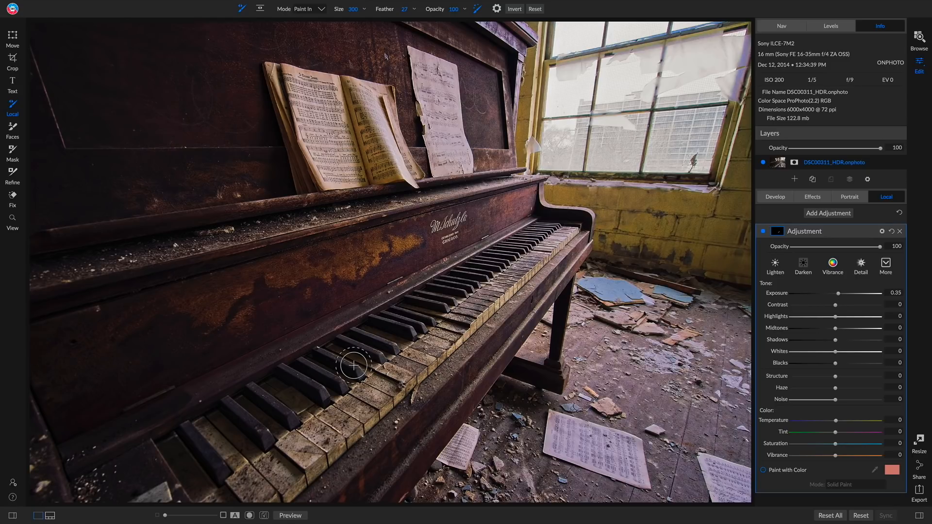
Extend the painted brightening along the white keys to the far end of the keyboard and compare the image with the adjustment off and on.
mouse_move(441, 343)
mouse_down()
mouse_move(313, 447)
mouse_move(298, 482)
mouse_move(290, 482)
mouse_move(312, 418)
mouse_move(351, 417)
mouse_move(359, 434)
mouse_move(271, 492)
mouse_move(260, 497)
mouse_move(236, 473)
mouse_move(221, 429)
mouse_move(322, 462)
mouse_move(546, 255)
mouse_up()
click(763, 232)
click(763, 232)
click(763, 231)
click(763, 231)
click(763, 231)
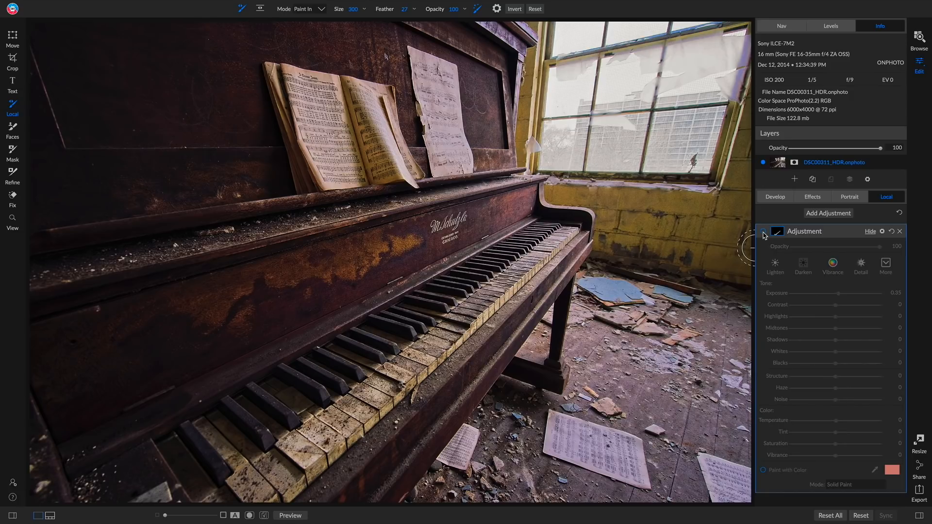
click(763, 232)
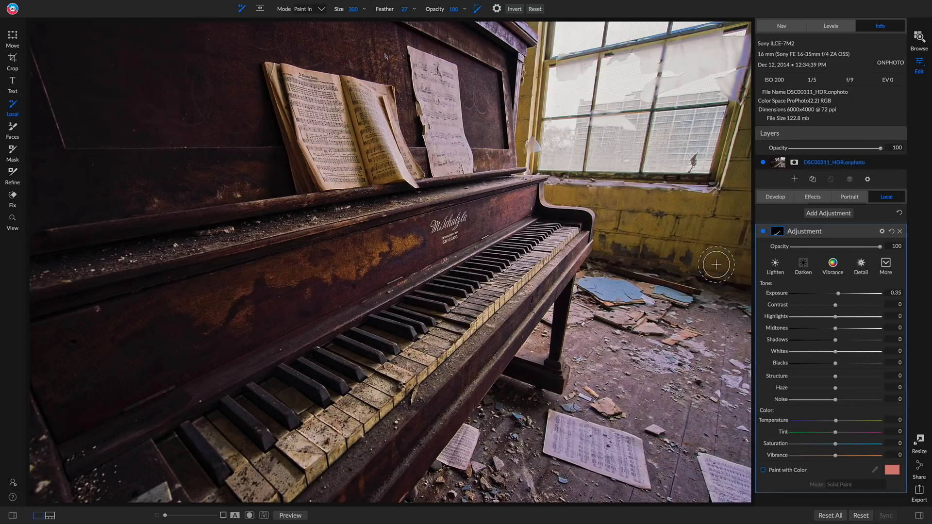
Compare the finished piano photo with the unedited original and review the applied effects and local adjustment.
click(286, 515)
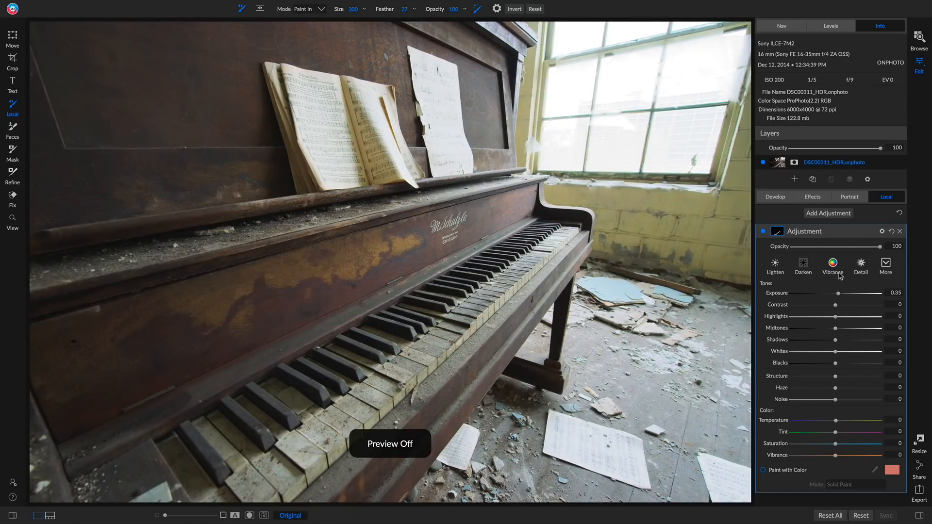
click(868, 232)
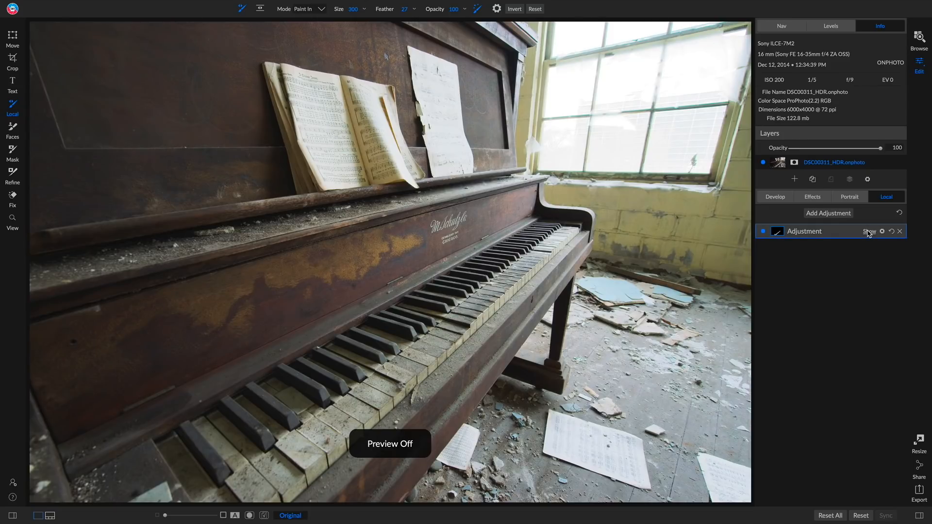
click(812, 197)
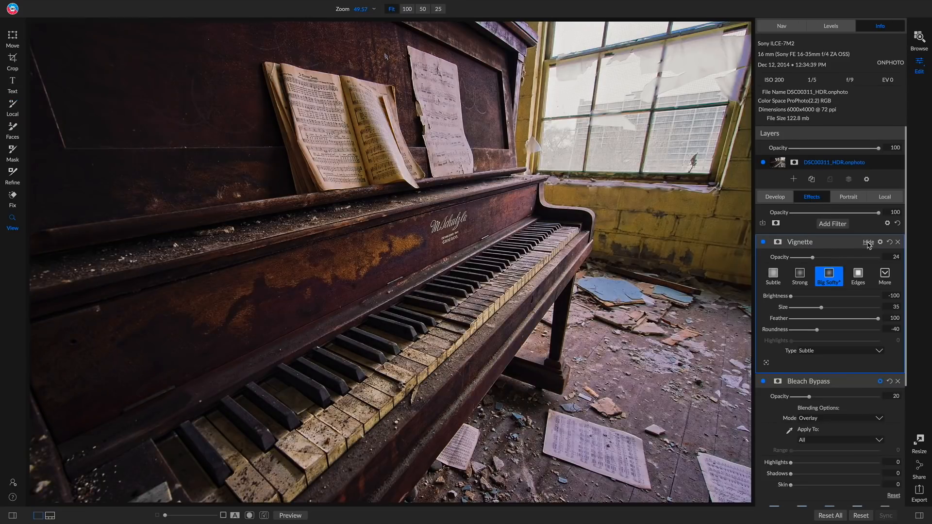
click(887, 197)
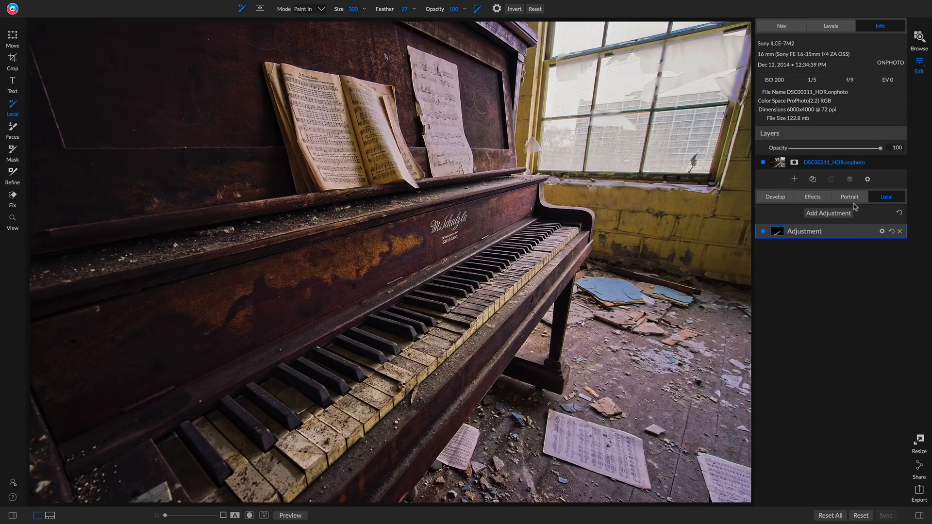
click(290, 516)
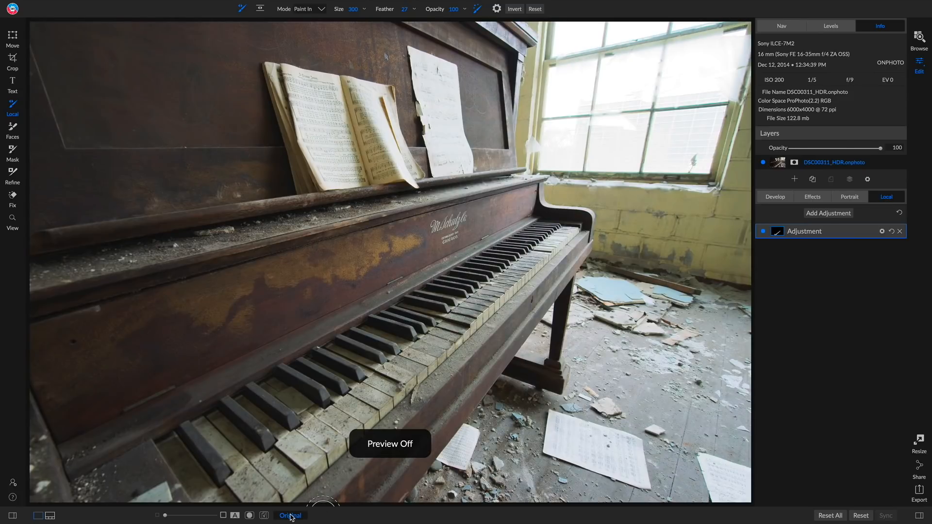
click(291, 516)
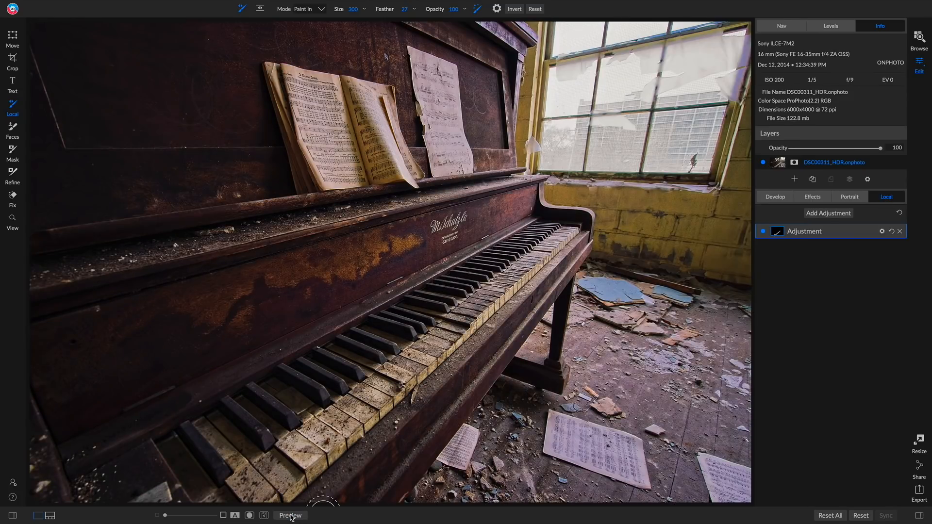
click(291, 515)
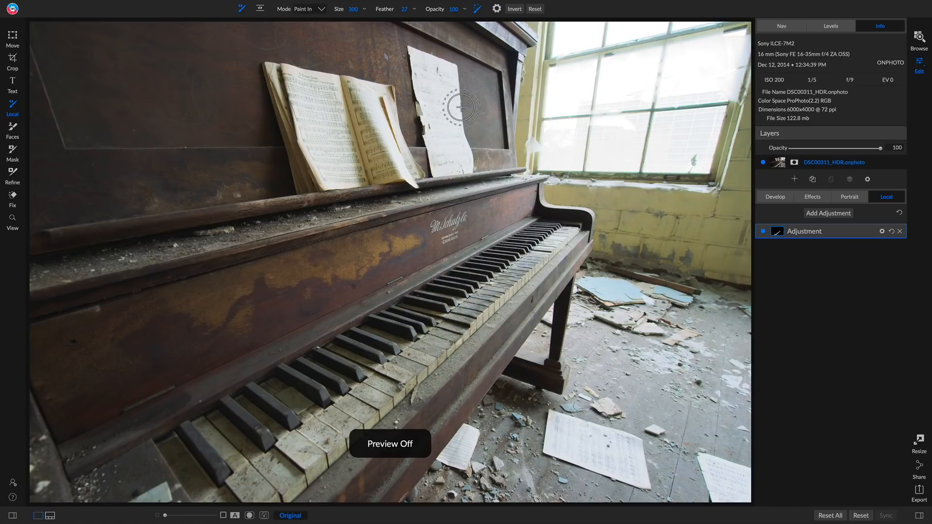
click(302, 517)
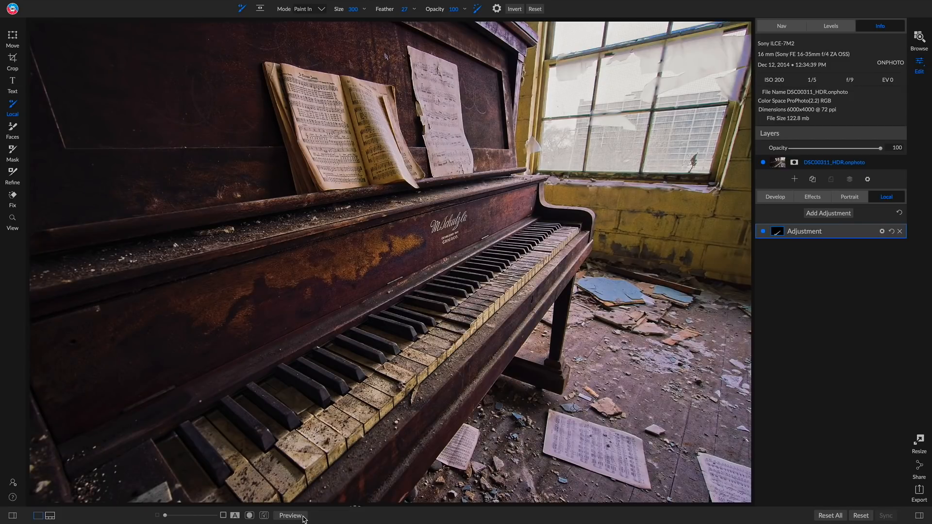